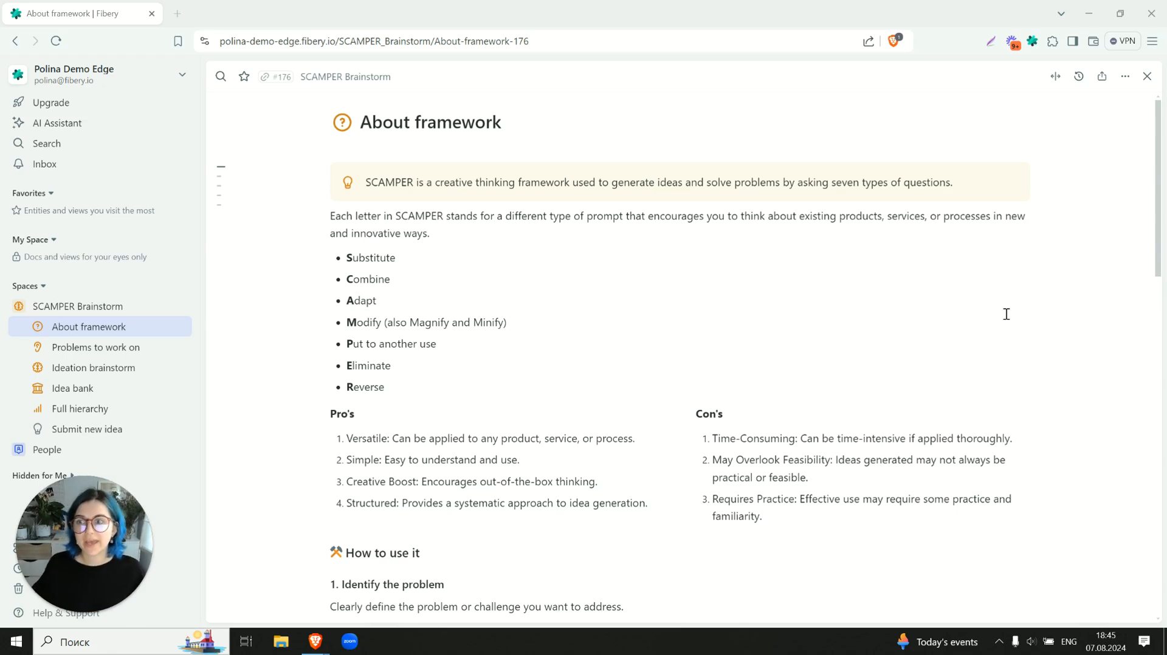
# - Open the Long Wait Times at Coffee Shop problem from the Problems to work on board and expand it to full width
pyautogui.scroll(-3, 1006, 313)
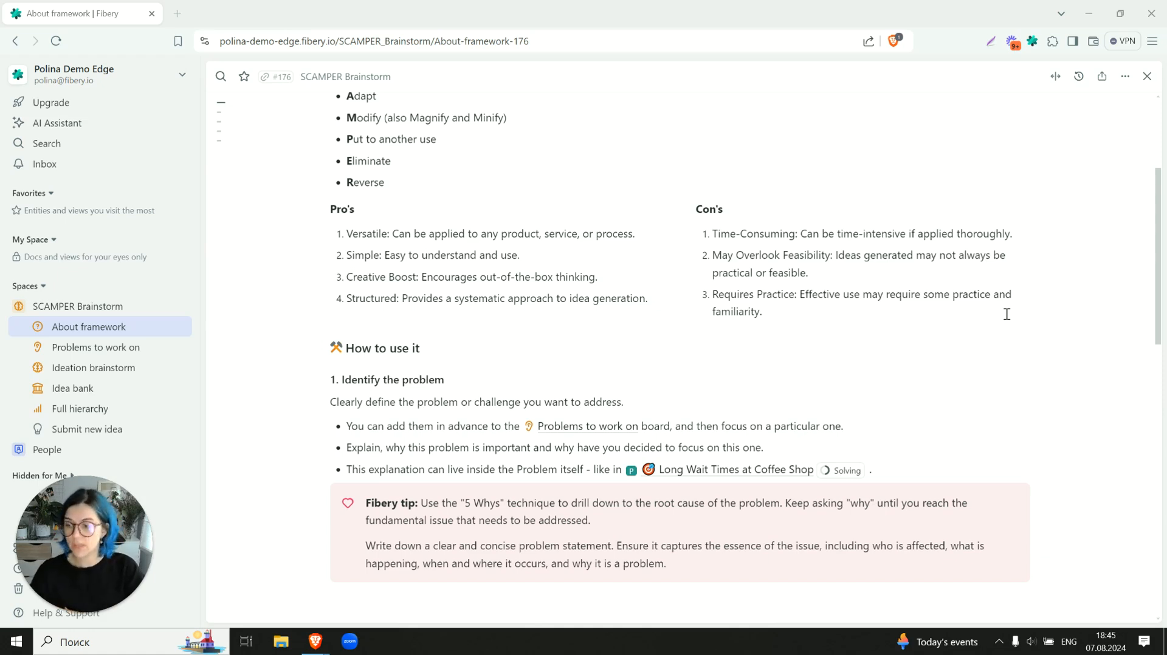
pyautogui.click(81, 353)
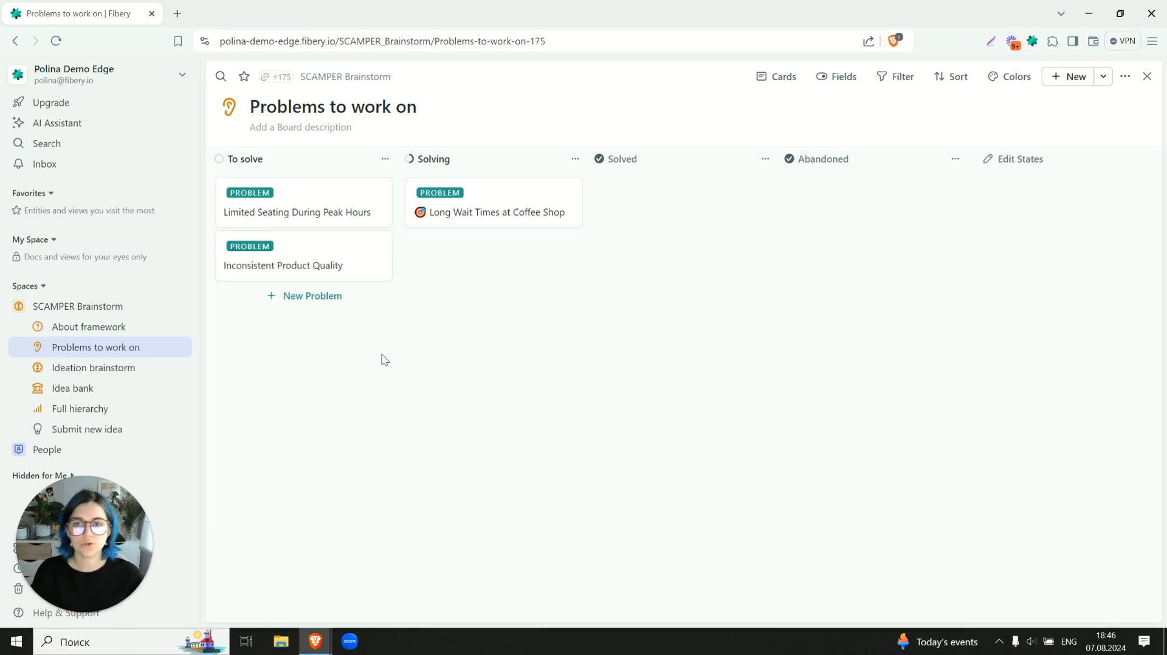
pyautogui.click(494, 206)
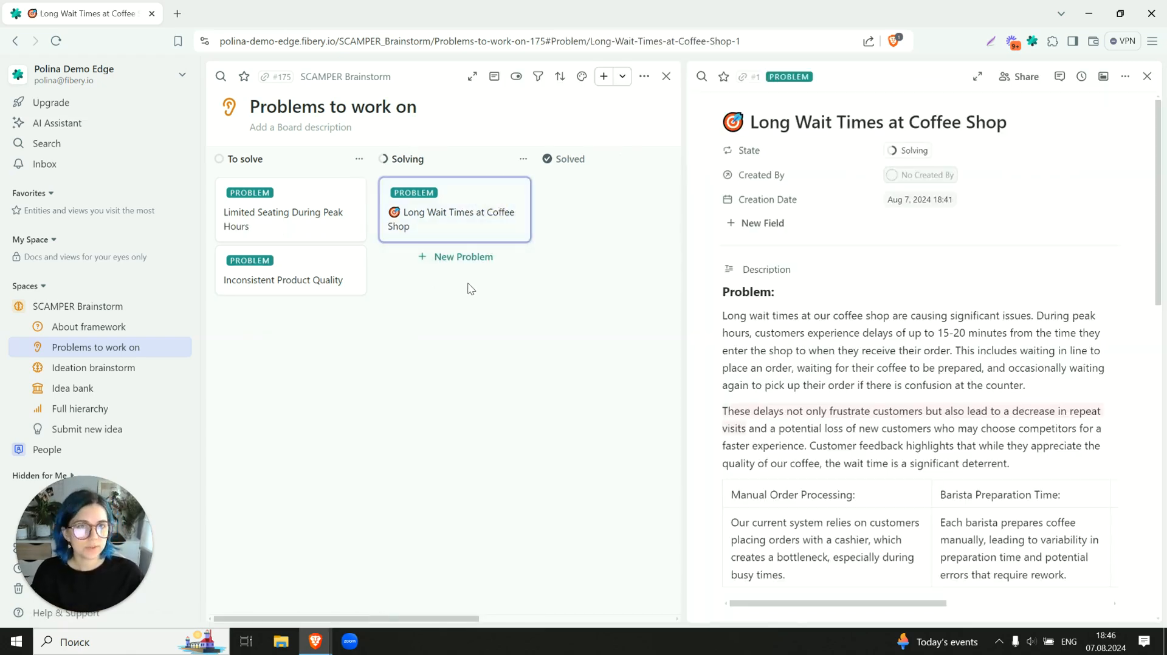
pyautogui.click(978, 76)
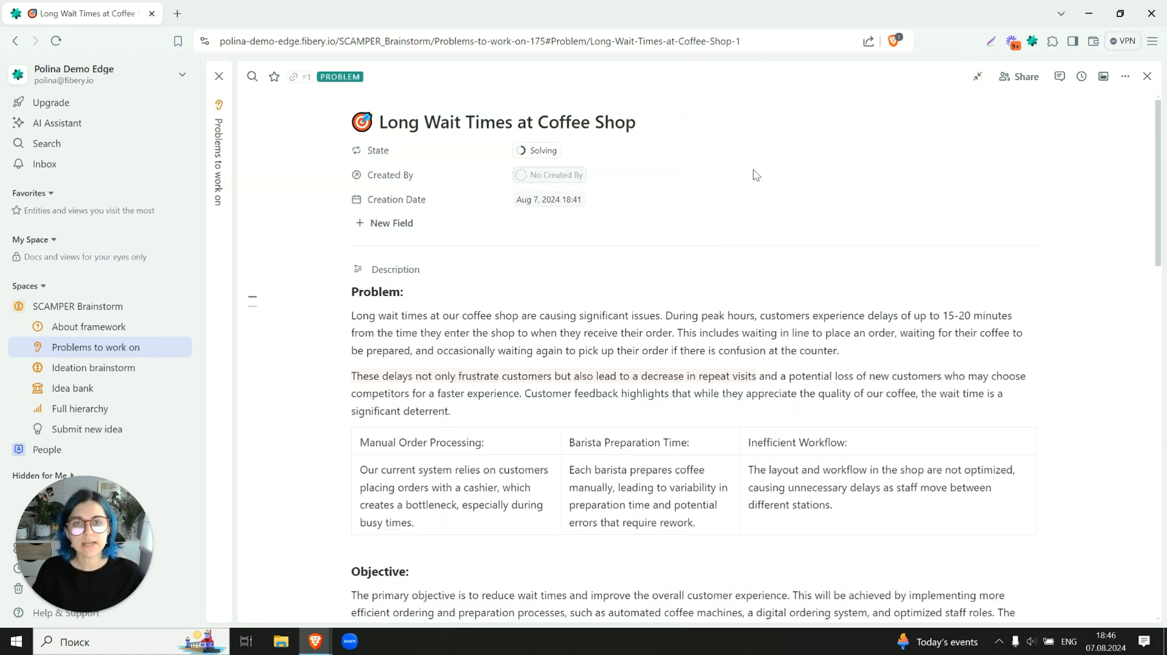
# - Check the problem's State options and the State field's workflow settings, then leave them without making changes
pyautogui.click(549, 155)
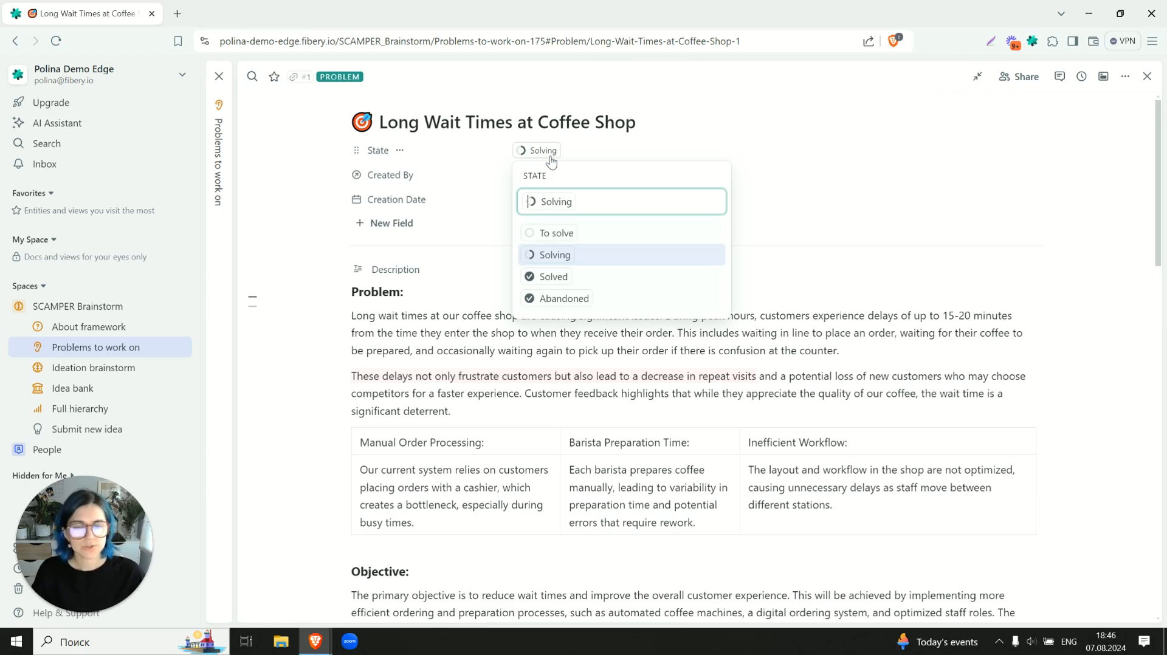
pyautogui.click(550, 160)
pyautogui.click(400, 150)
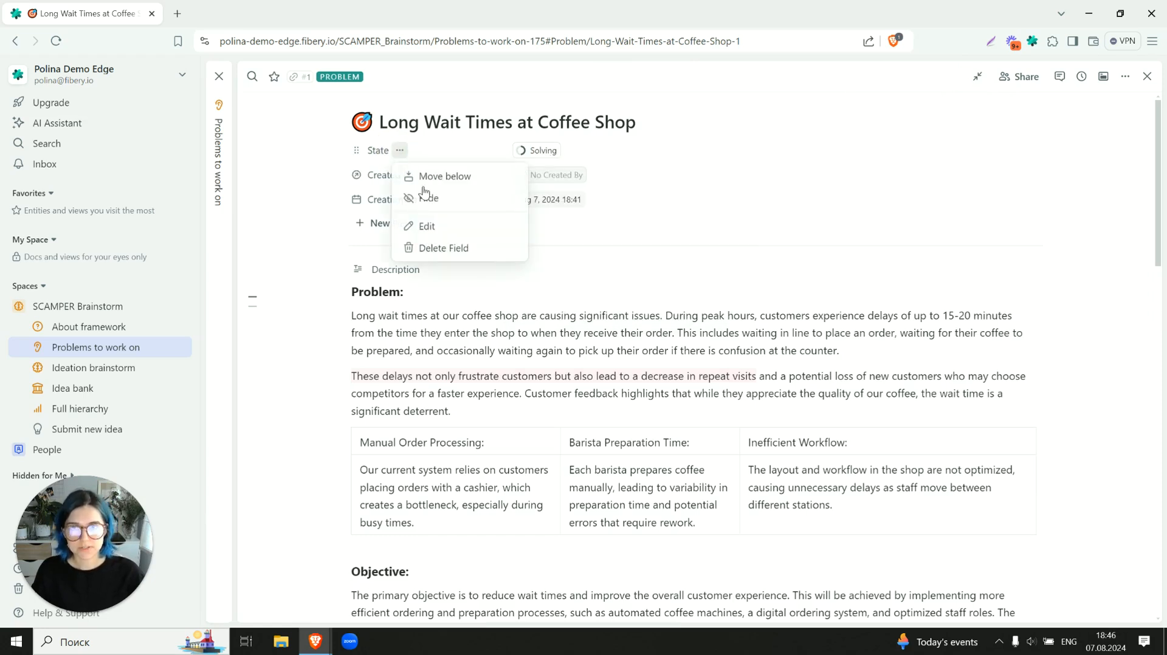
pyautogui.click(429, 227)
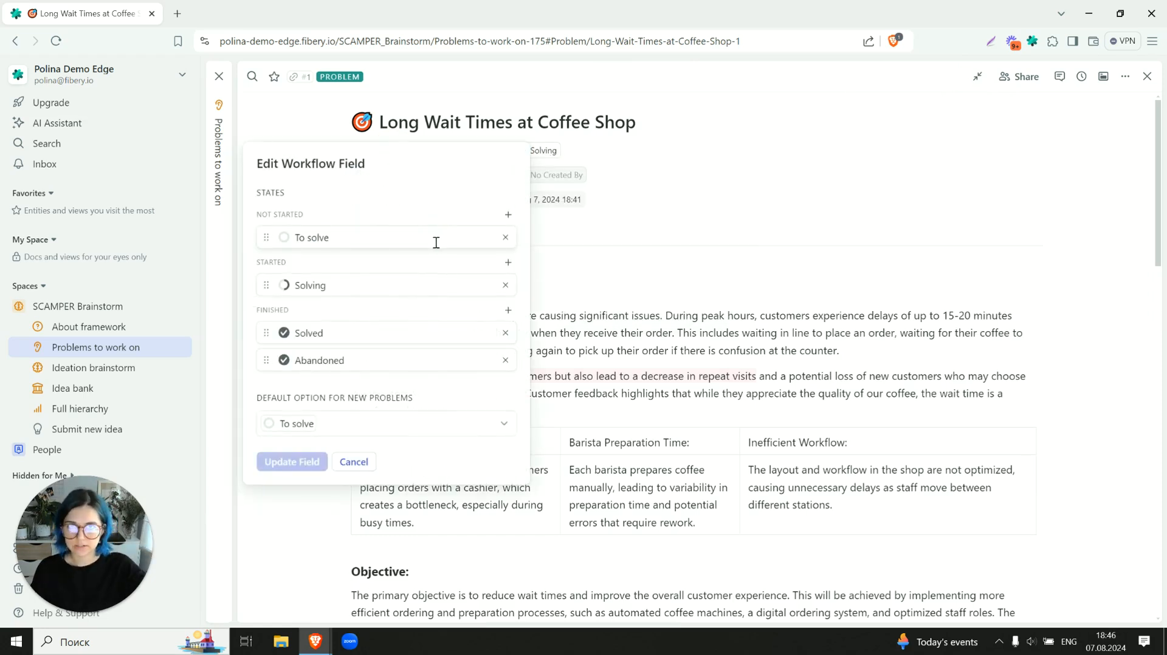
pyautogui.click(357, 463)
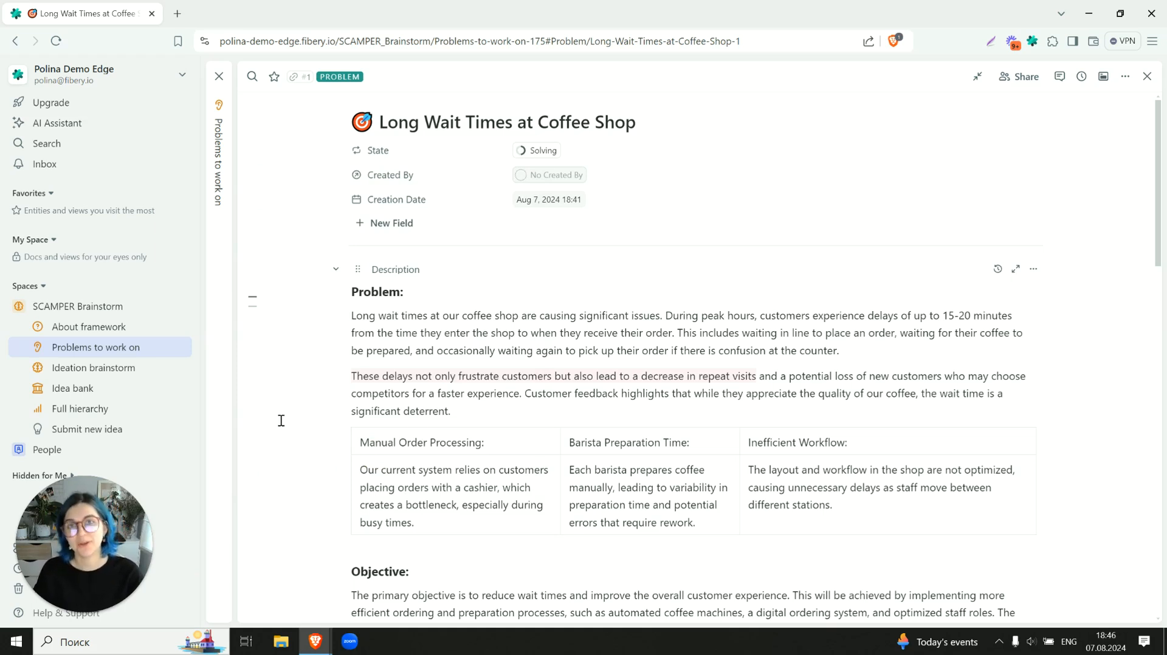
# - Read the problem's description, objective and success metrics, then close the problem
pyautogui.scroll(-2, 281, 421)
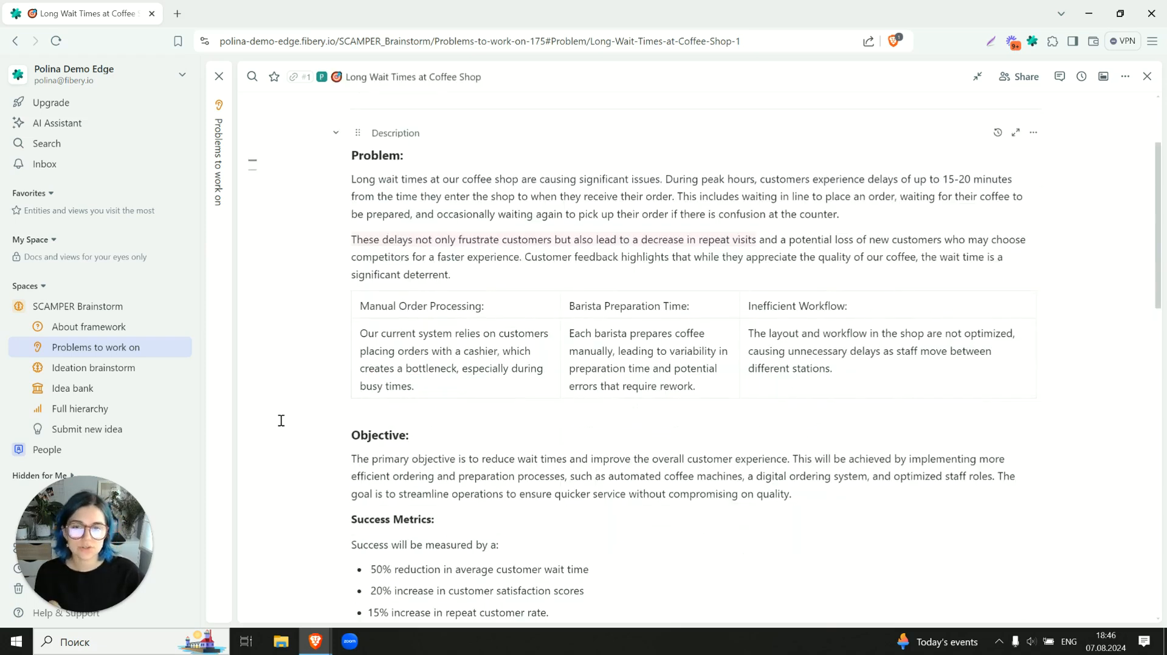
pyautogui.scroll(-2, 281, 420)
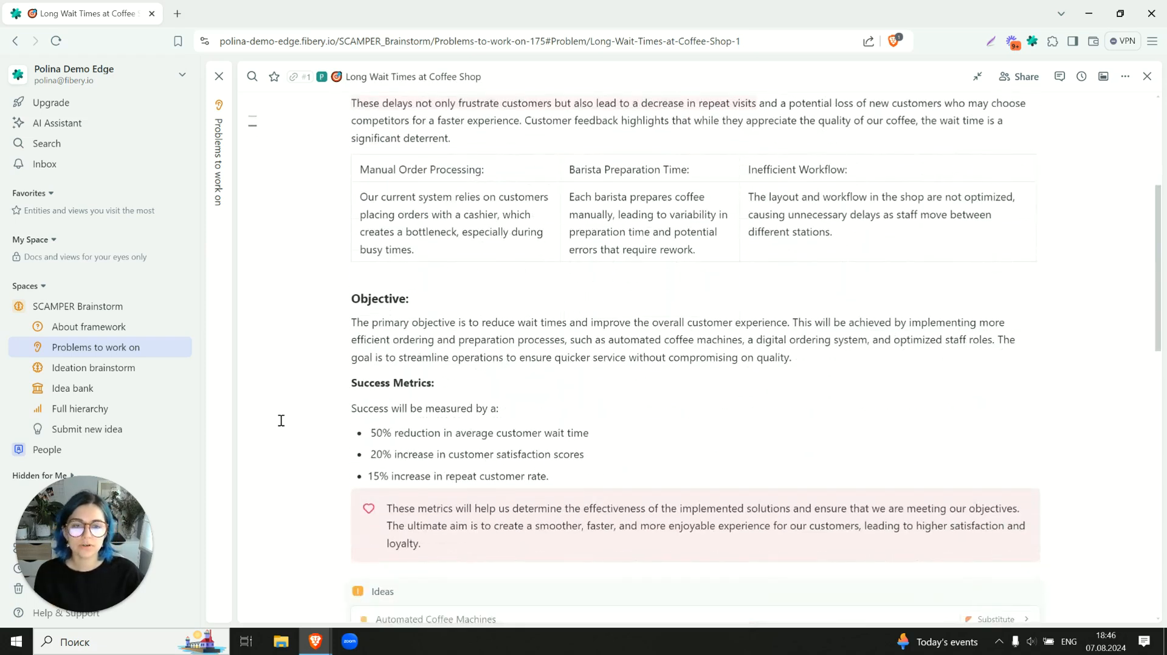
pyautogui.scroll(-1, 280, 421)
pyautogui.scroll(5, 281, 421)
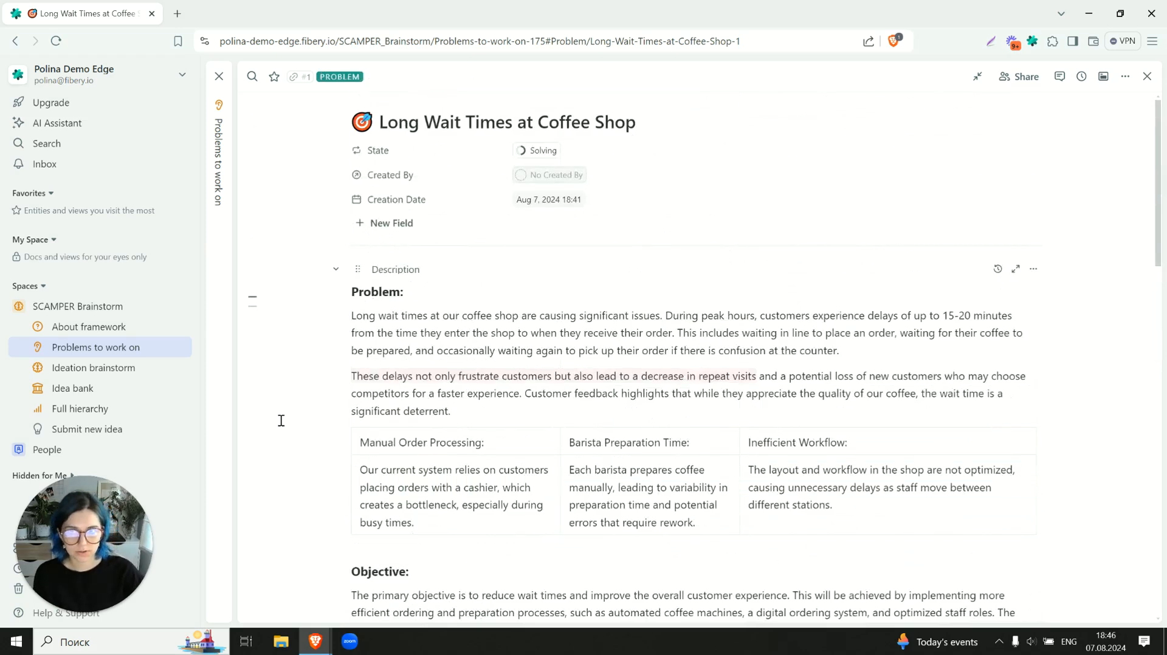
pyautogui.scroll(-1, 281, 421)
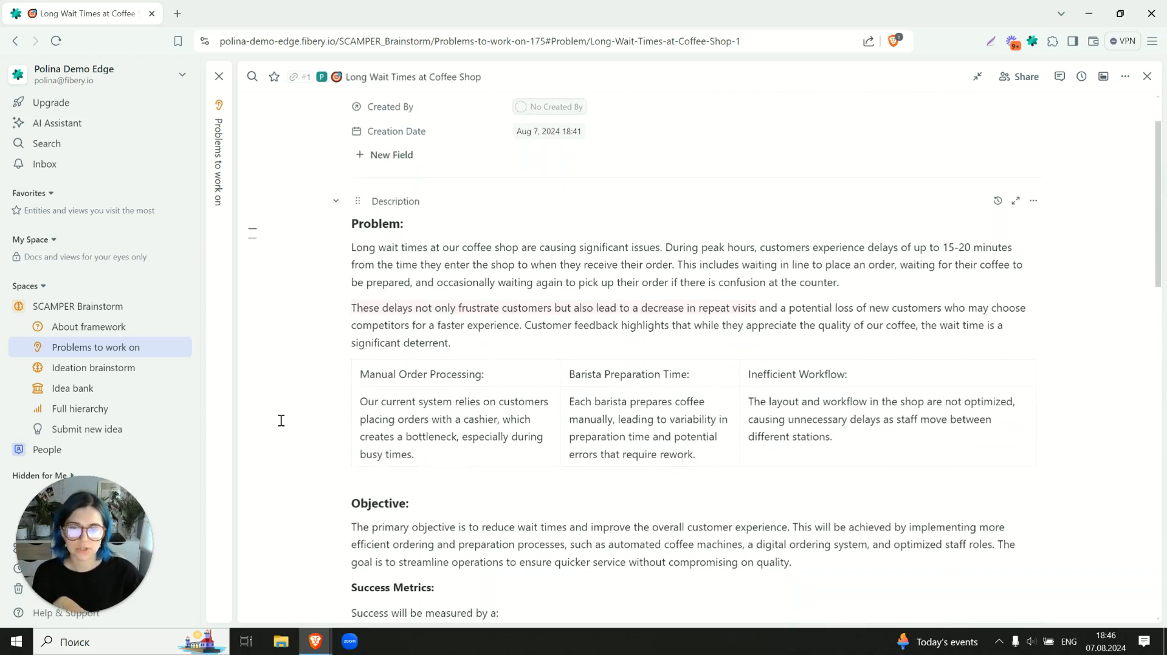
pyautogui.scroll(-3, 281, 420)
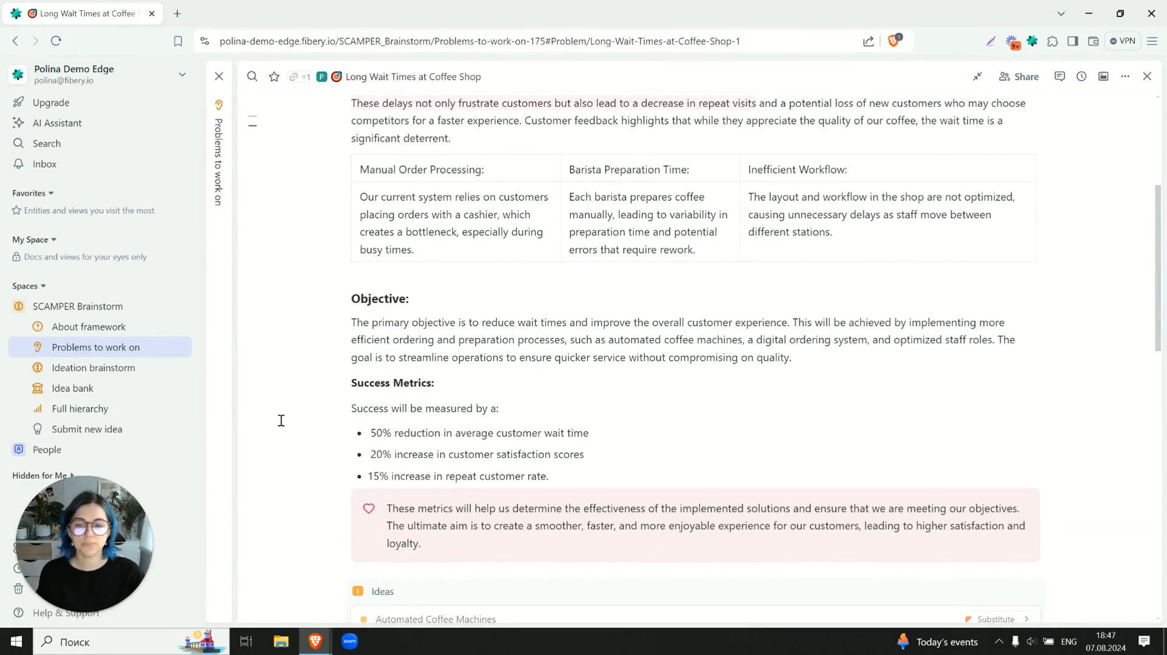
pyautogui.scroll(3, 281, 421)
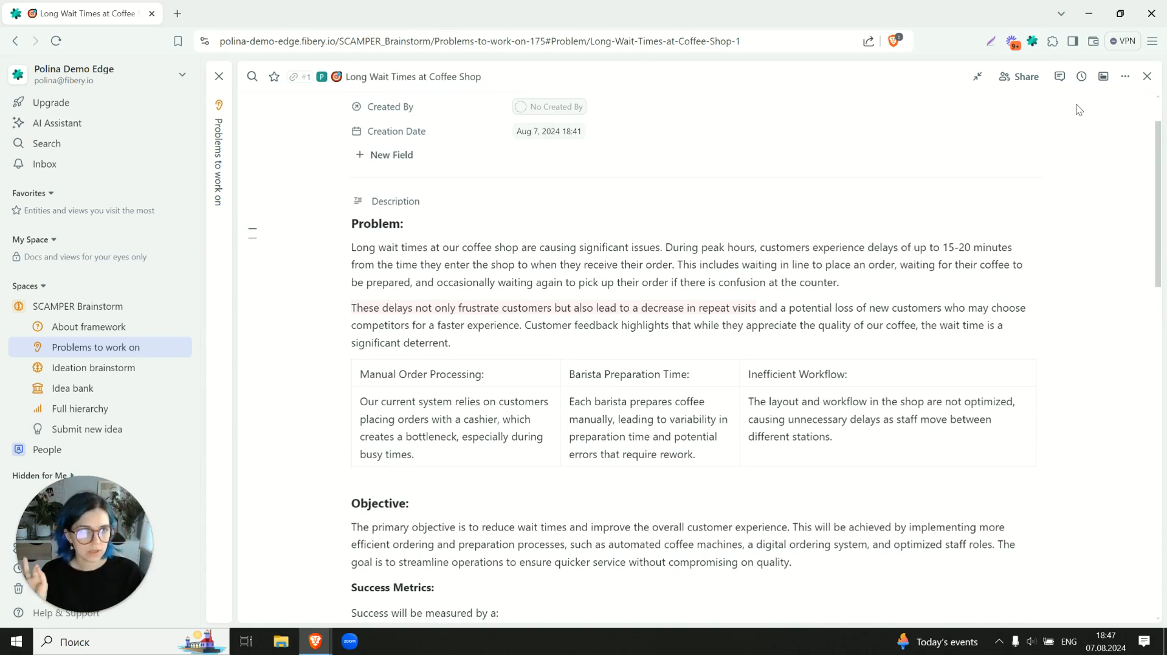
pyautogui.click(1147, 76)
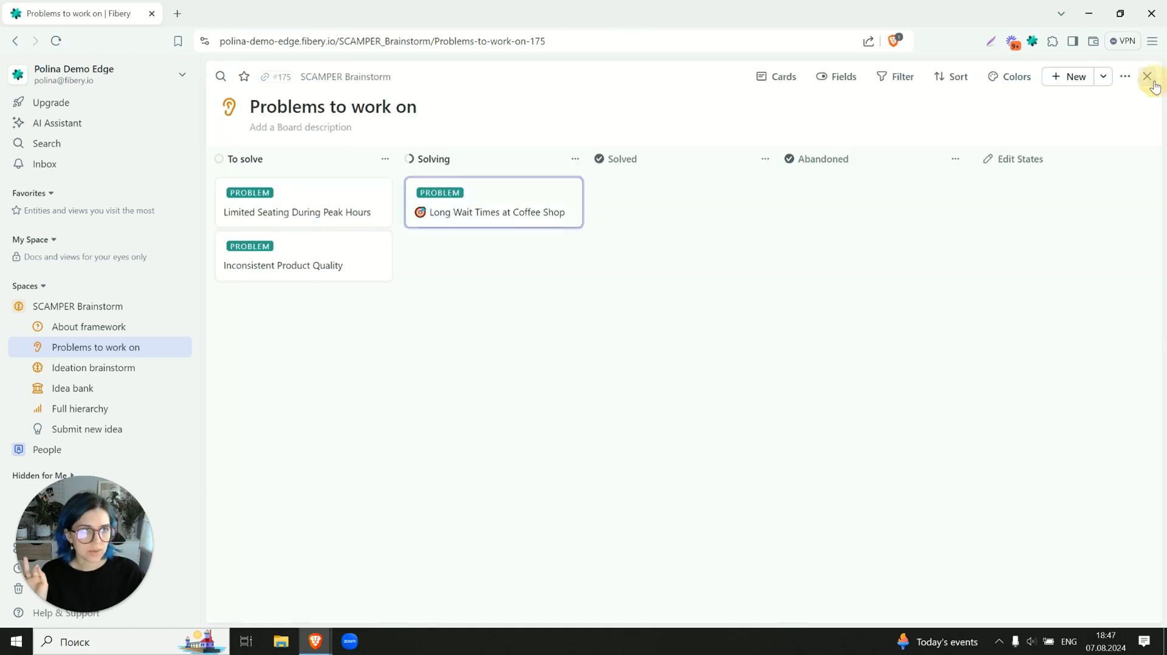
# - View the Limited Seating During Peak Hours problem and its description area, then close it
pyautogui.click(331, 216)
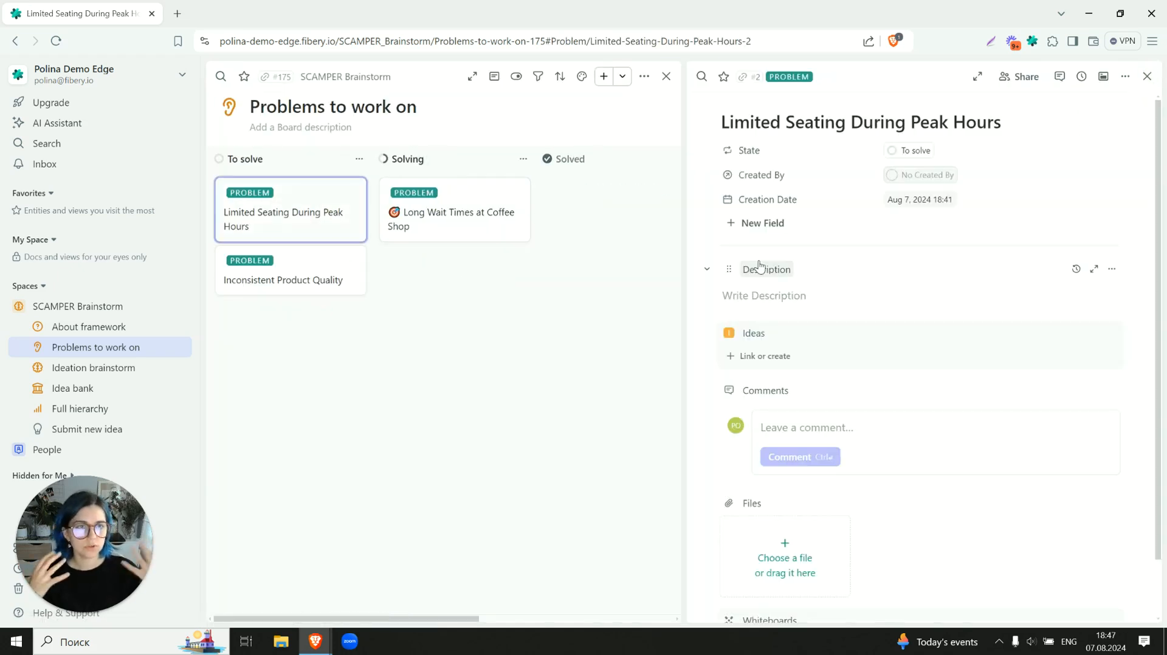
pyautogui.click(786, 300)
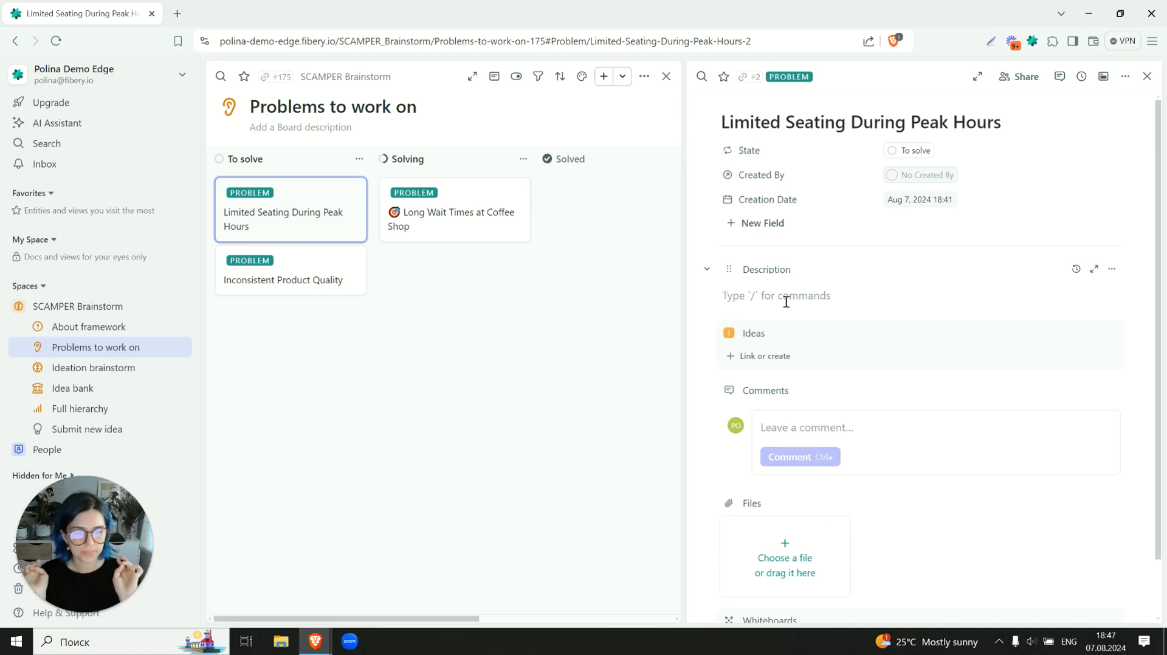
pyautogui.click(1148, 76)
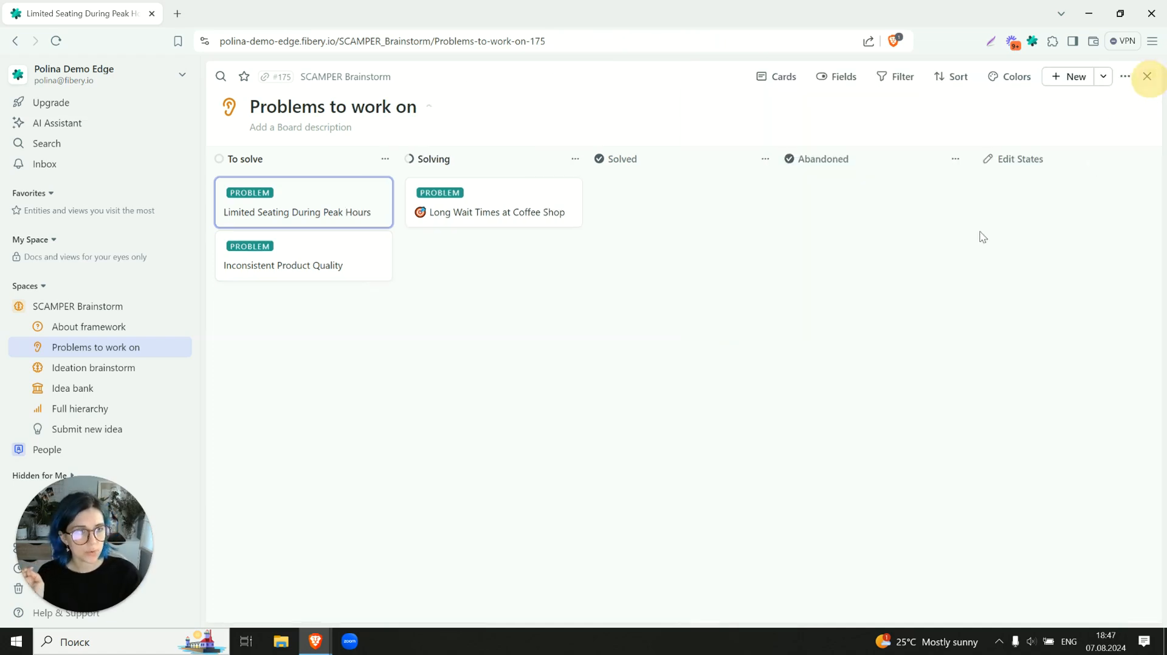
# - Open the About framework document and read the SCAMPER questions for starting a brainstorm
pyautogui.click(68, 326)
pyautogui.scroll(-7, 430, 308)
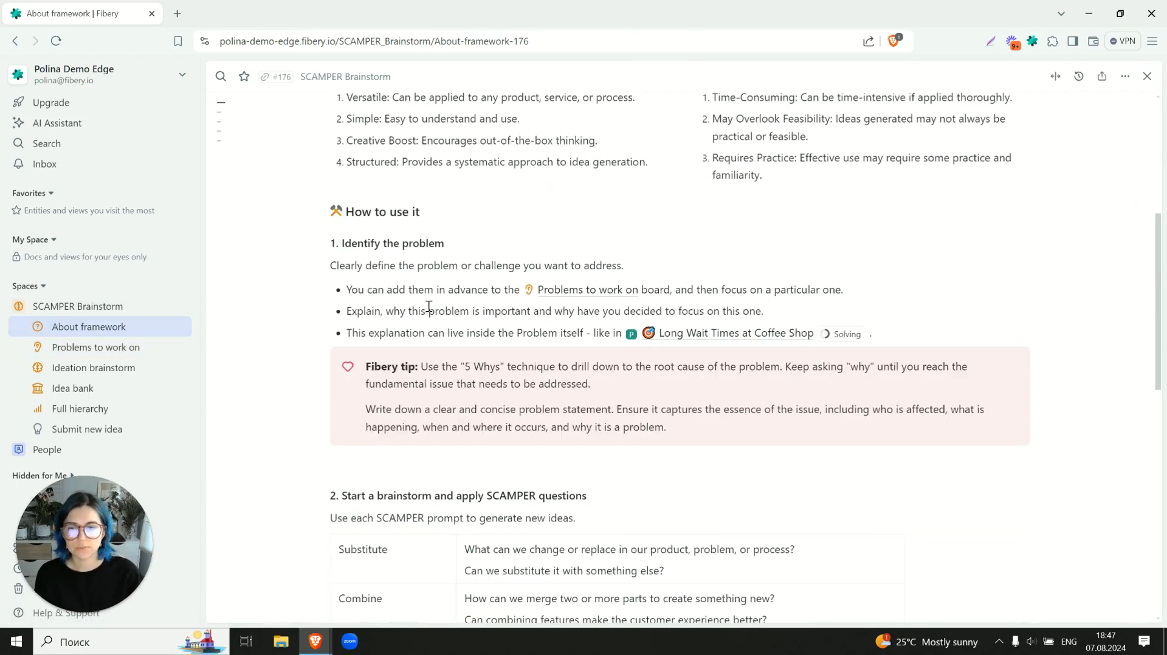
pyautogui.scroll(-3, 429, 306)
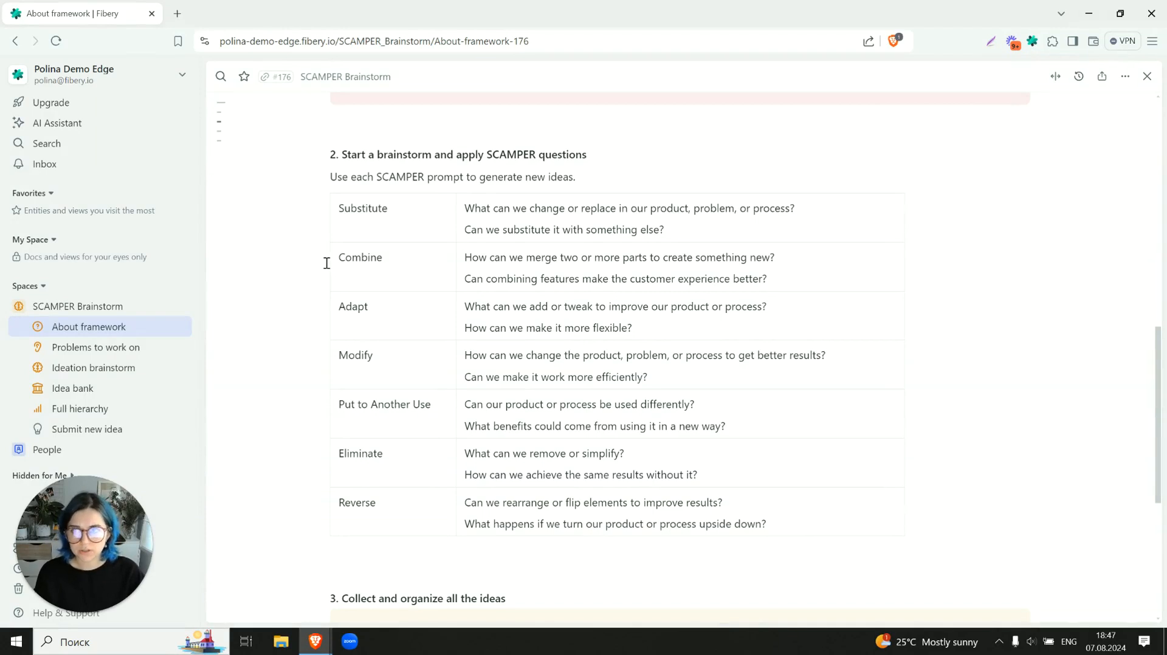
# - Open the Ideation brainstorm whiteboard and examine how the ideas connect to the central Long Wait Times at Coffee Shop problem
pyautogui.click(93, 371)
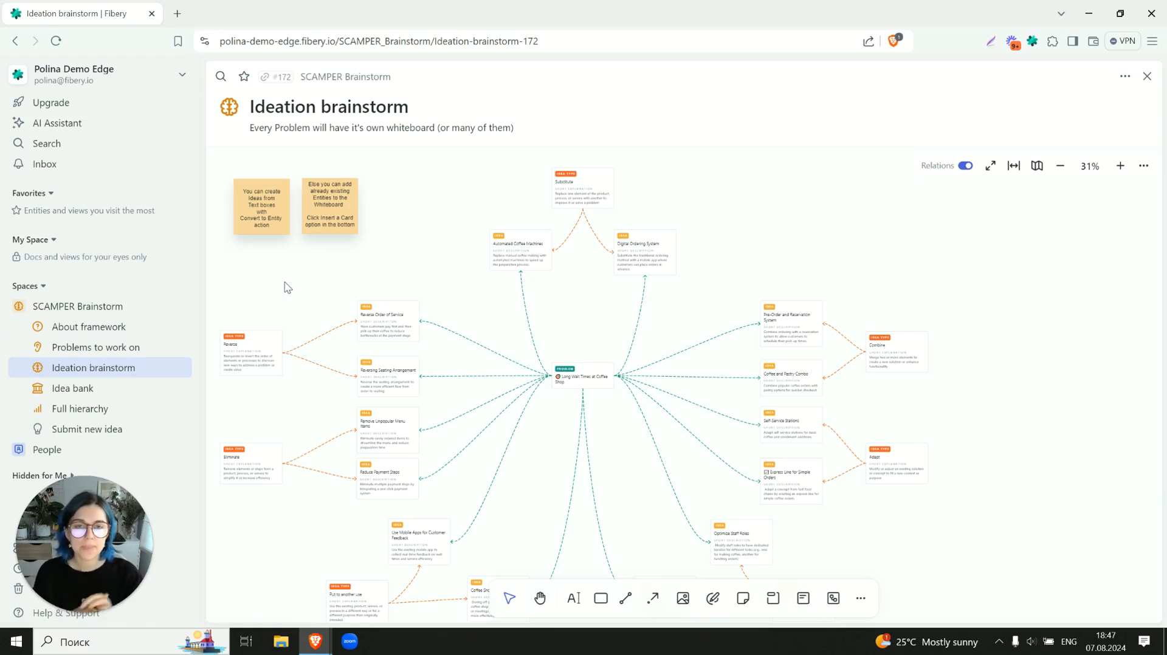
pyautogui.scroll(-1, 287, 287)
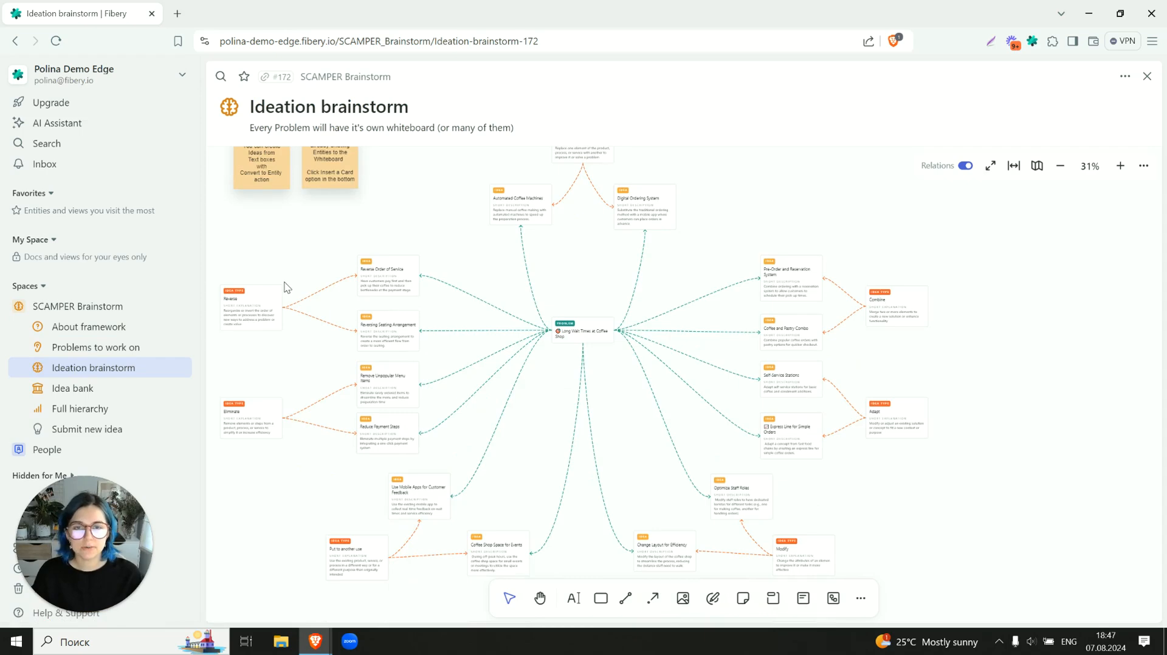
pyautogui.scroll(1, 287, 287)
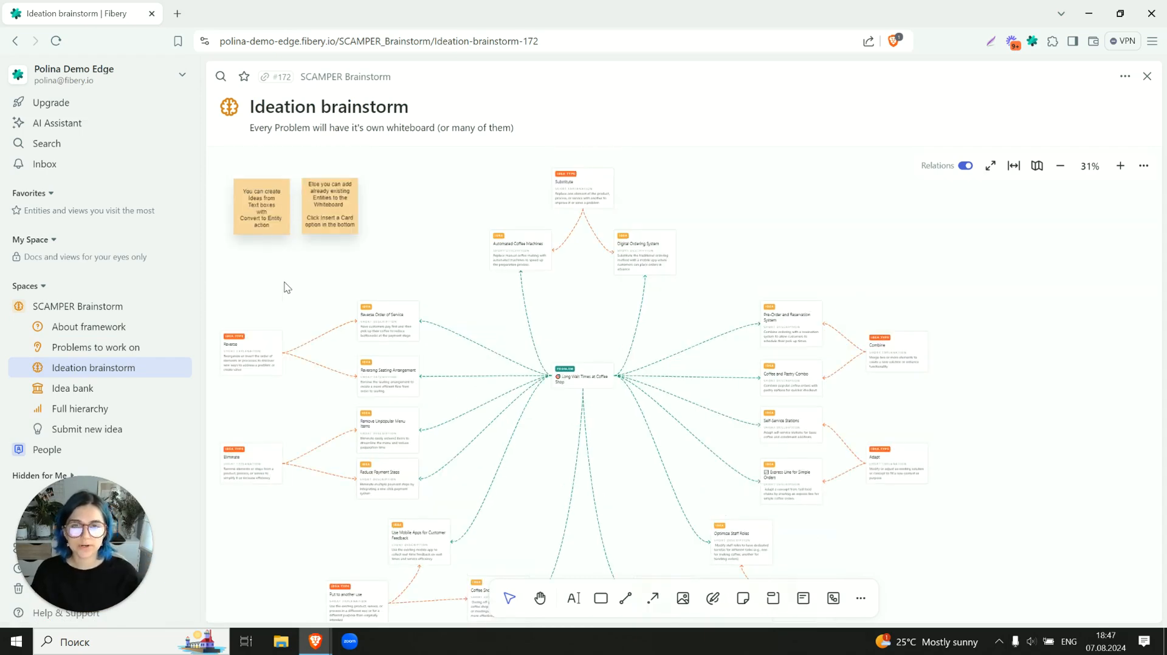
pyautogui.scroll(5, 593, 327)
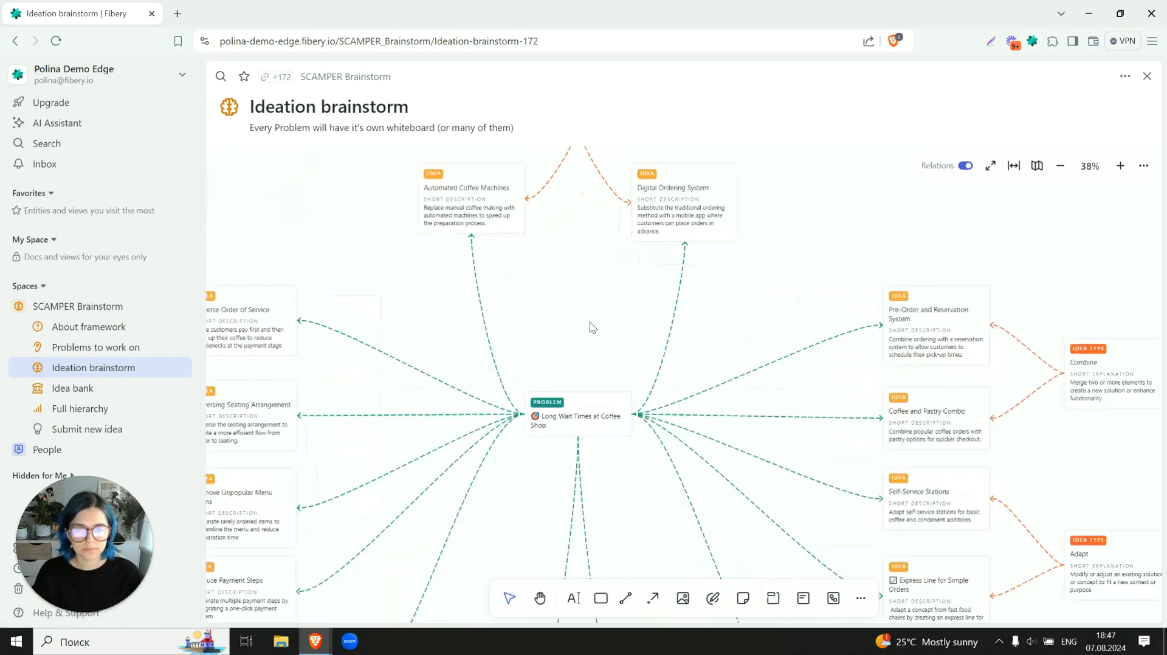
pyautogui.scroll(-3, 592, 328)
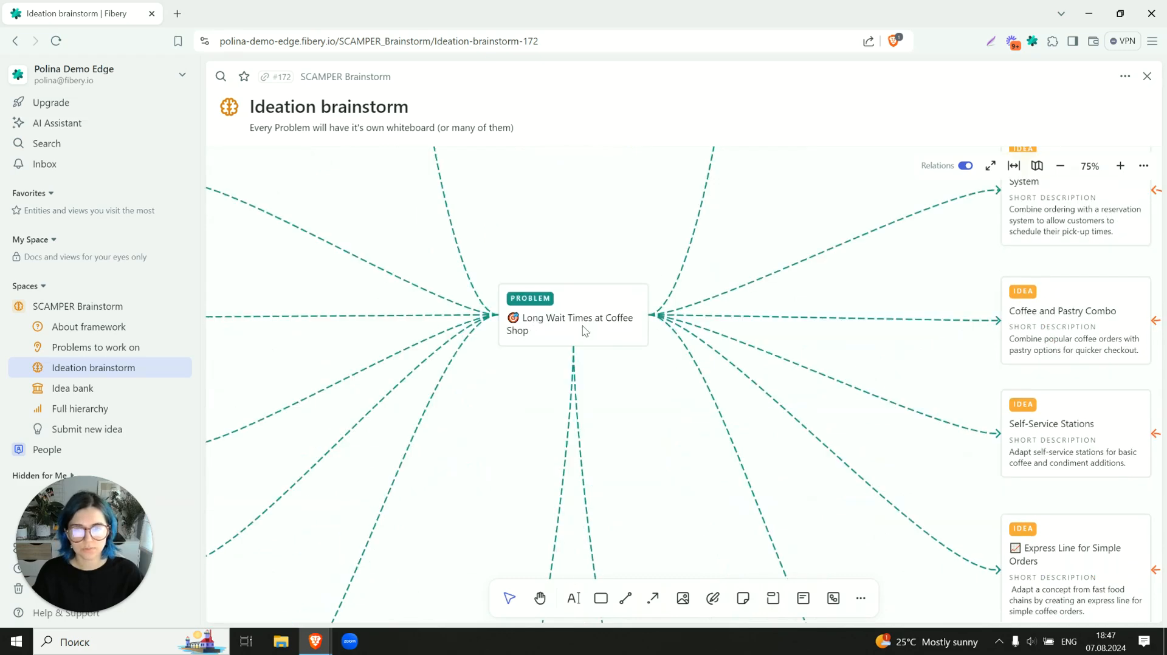
pyautogui.scroll(-4, 650, 332)
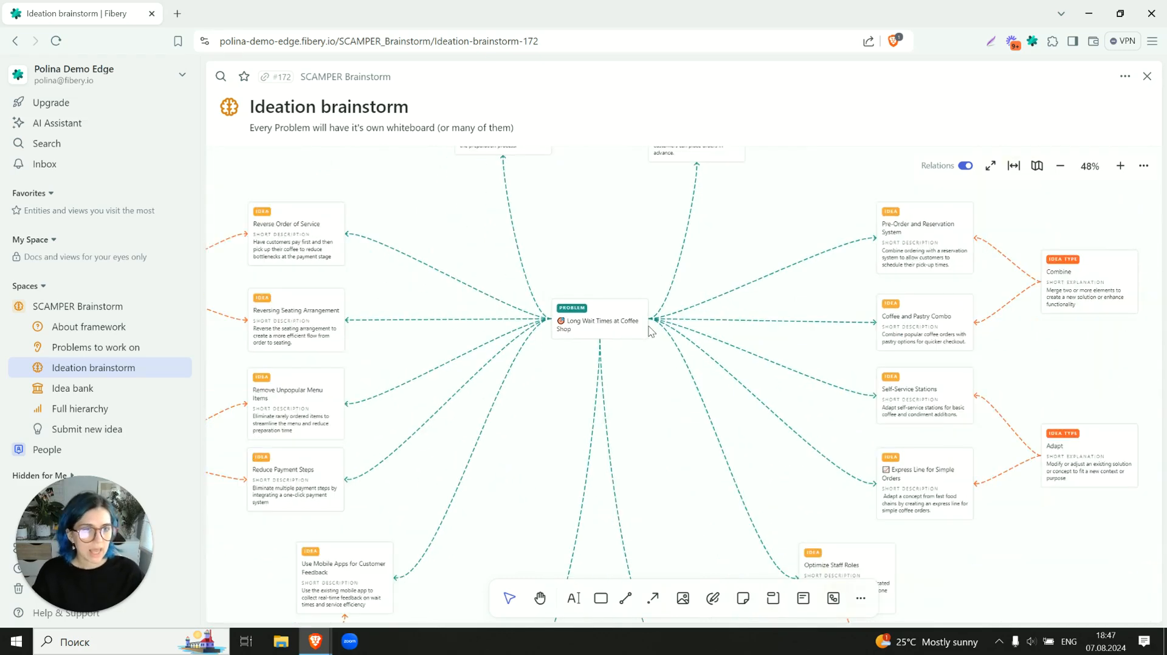
pyautogui.moveTo(452, 242); pyautogui.dragTo(533, 280)
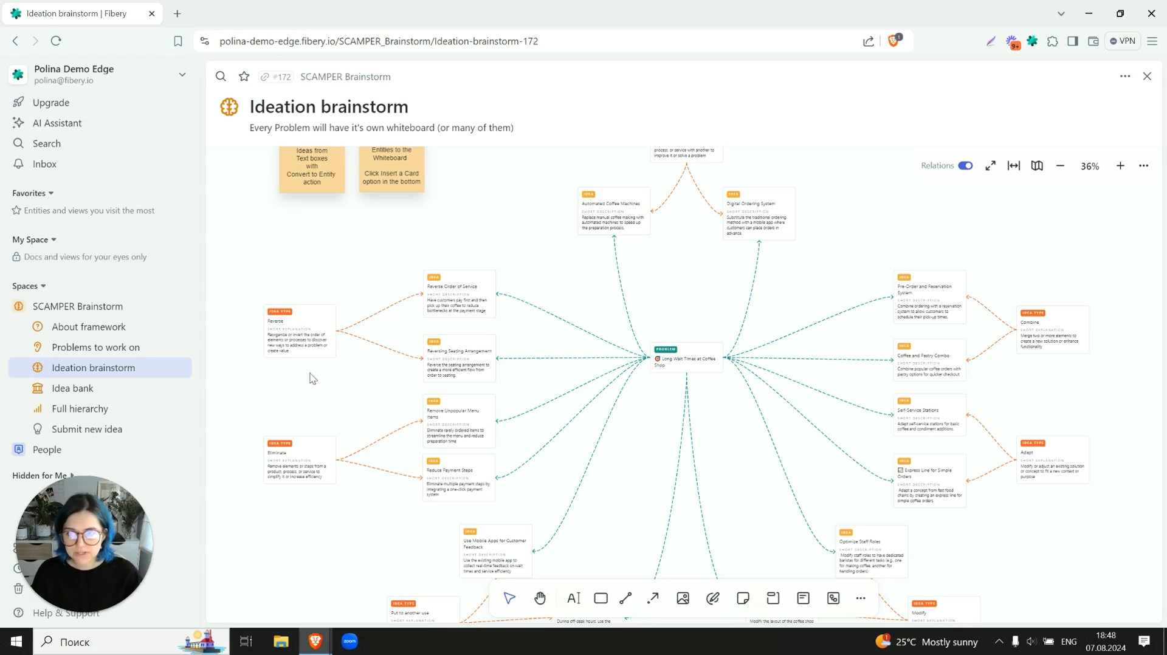
# - Examine the Reverse and Eliminate idea types and the ideas linked to them on the whiteboard
pyautogui.scroll(5, 479, 365)
pyautogui.scroll(4, 433, 281)
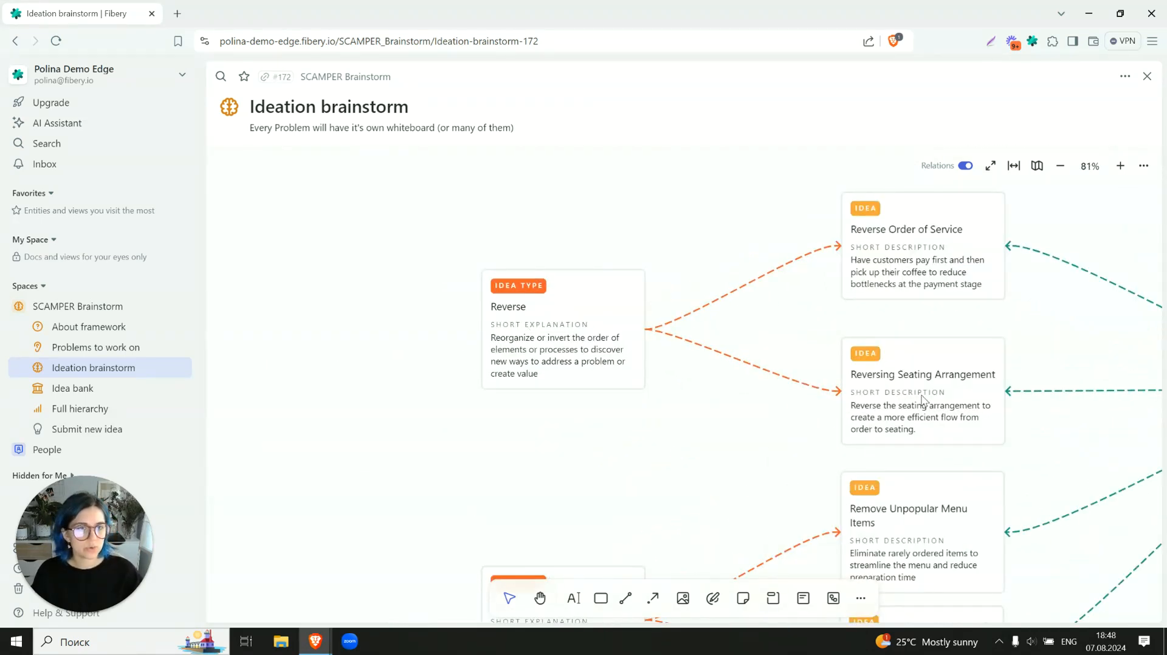
pyautogui.scroll(-3, 782, 399)
pyautogui.scroll(-3, 782, 400)
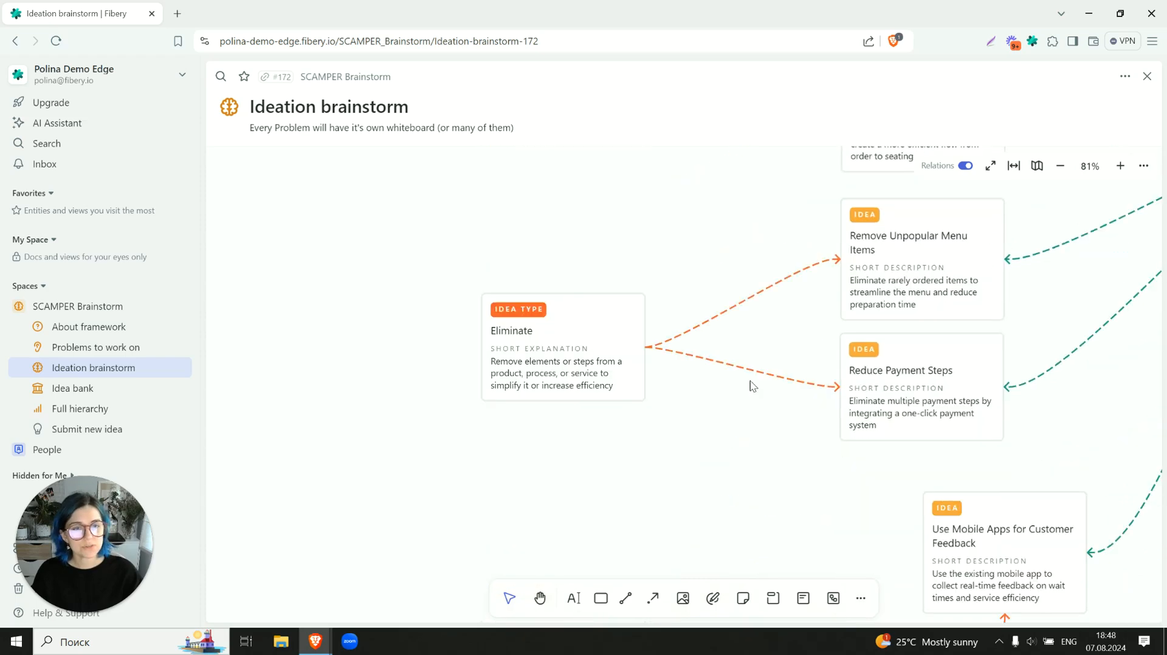
pyautogui.scroll(-5, 772, 249)
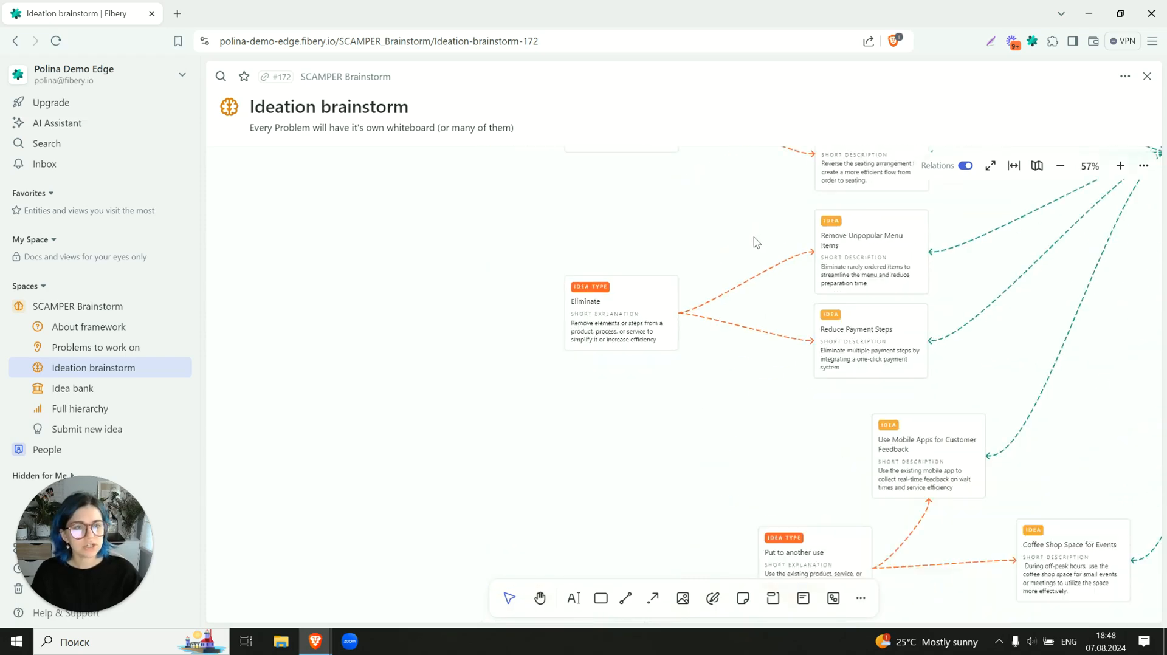
pyautogui.moveTo(893, 223); pyautogui.dragTo(624, 333)
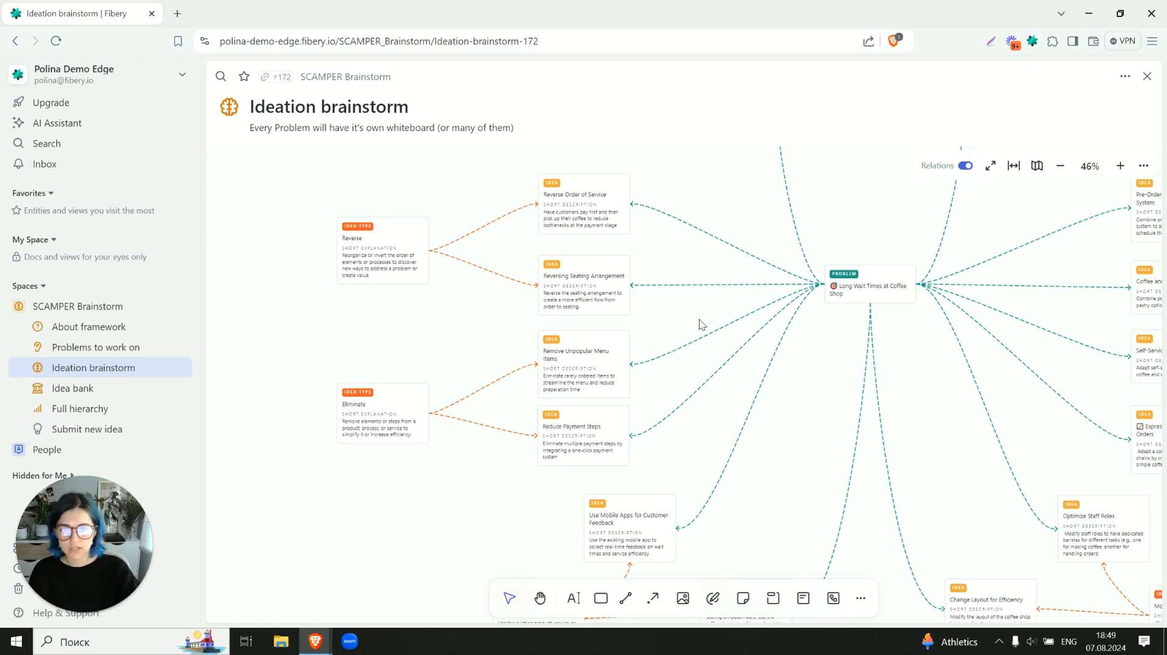
pyautogui.scroll(1, 672, 335)
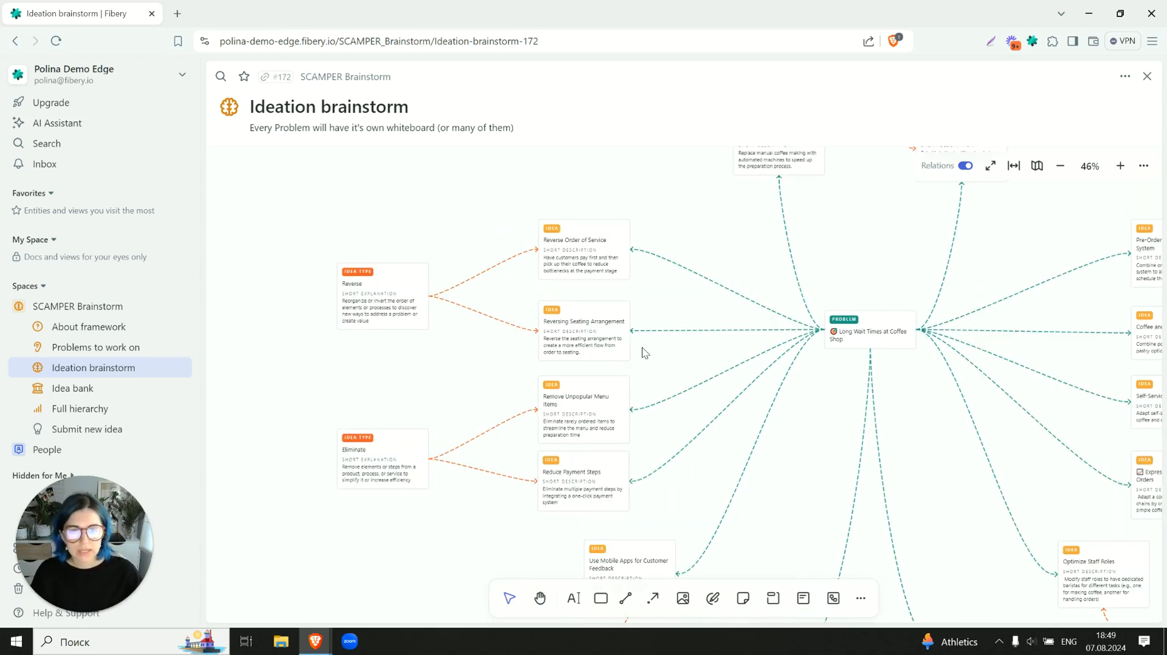
pyautogui.scroll(-1, 644, 351)
# - Open the Remove Unpopular Menu Items idea and examine the Excitement field's settings, leaving them without saving changes
pyautogui.doubleClick(565, 352)
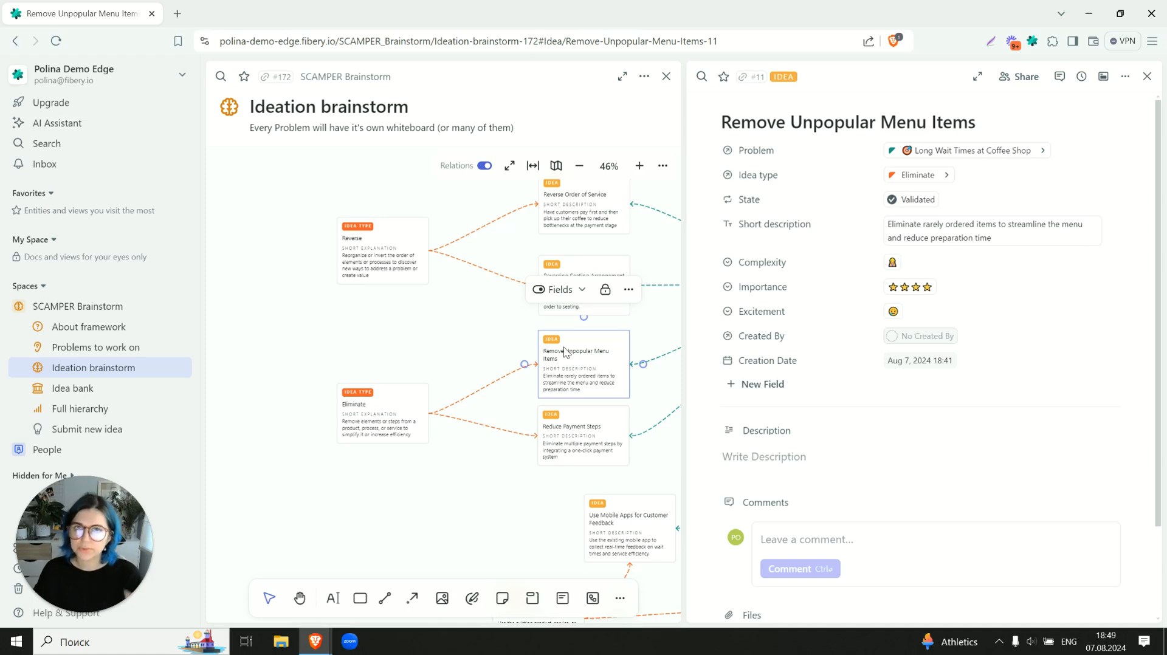
pyautogui.click(408, 346)
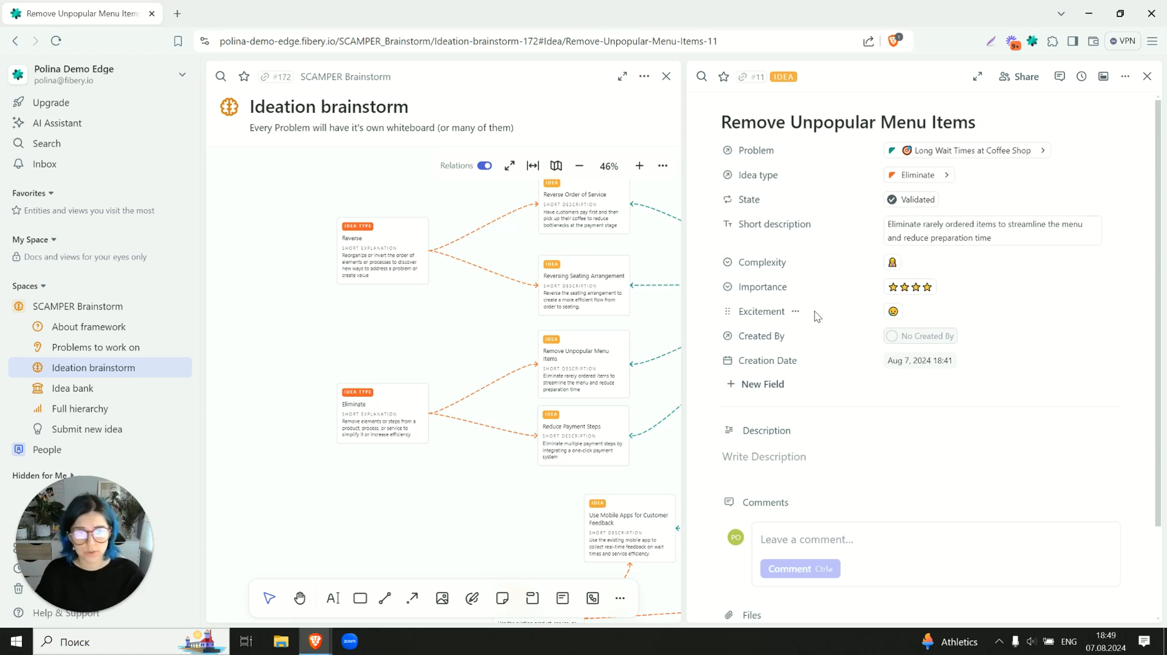
pyautogui.click(796, 311)
pyautogui.click(809, 384)
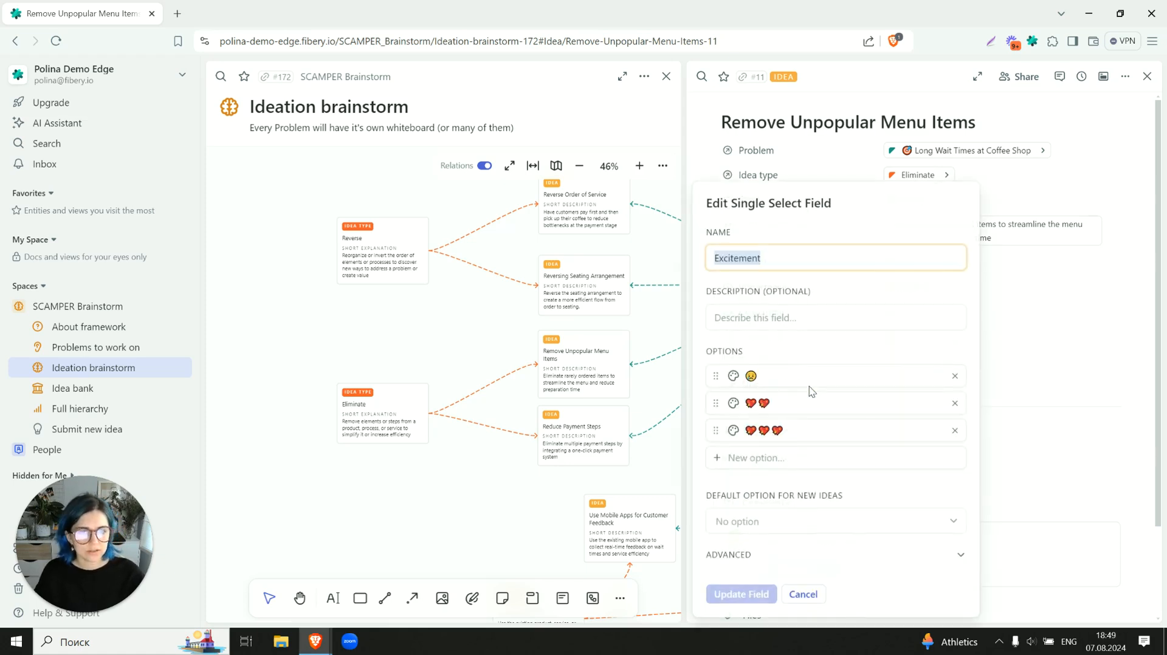
pyautogui.click(799, 592)
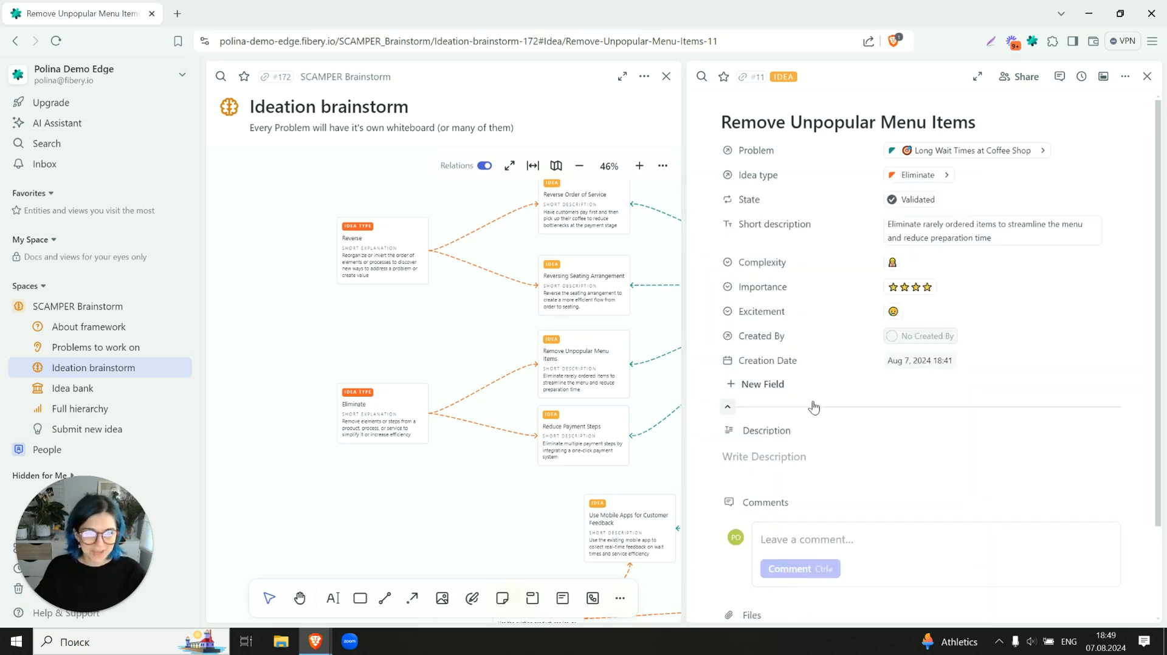
# - View the field types available for a new idea field, dismiss the list without adding one, and close the idea
pyautogui.click(771, 385)
pyautogui.click(771, 384)
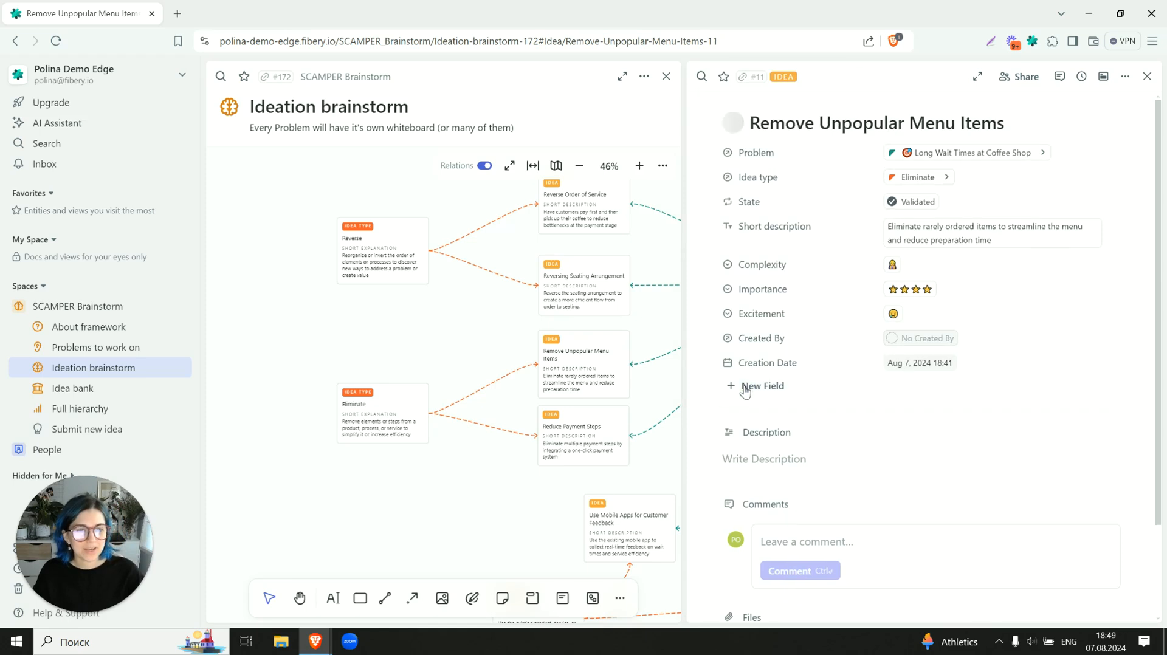
pyautogui.click(746, 392)
pyautogui.scroll(-2, 832, 243)
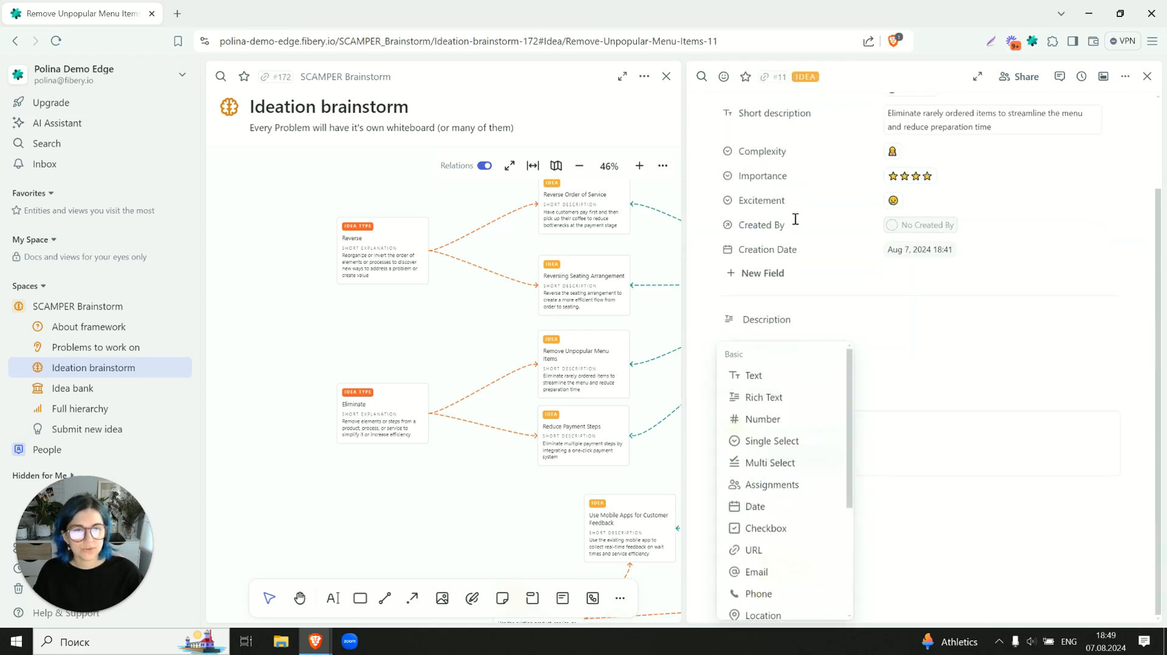
pyautogui.click(832, 223)
pyautogui.scroll(2, 839, 244)
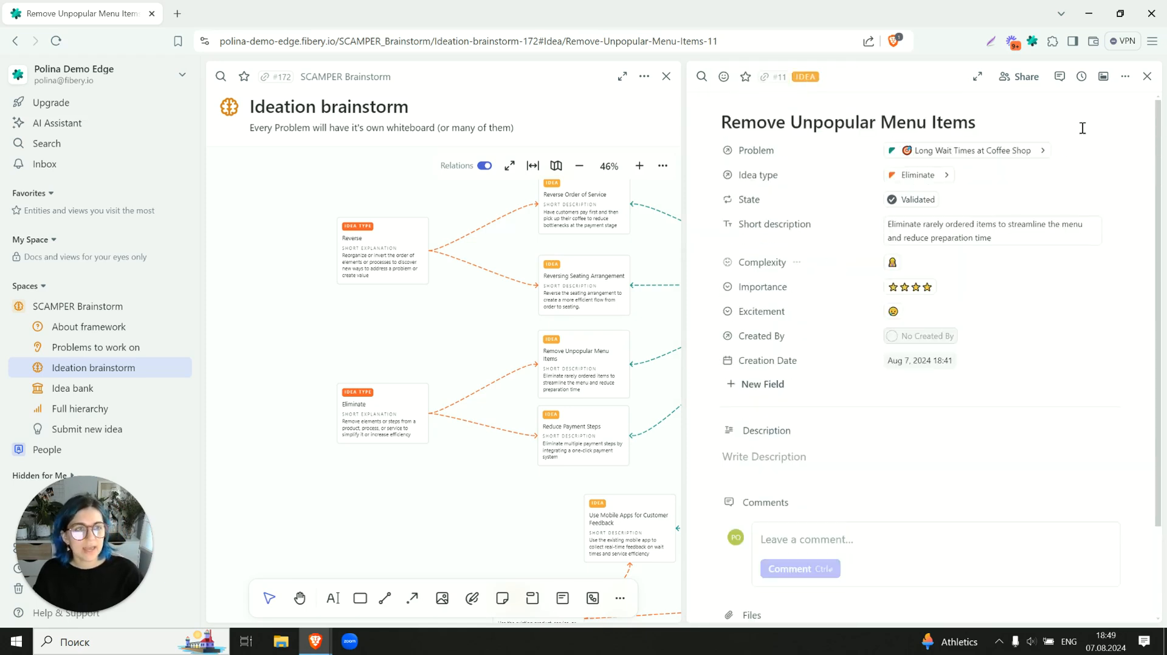
pyautogui.click(1148, 76)
# - Show the Importance field on the idea cards of the Ideation brainstorm whiteboard
pyautogui.click(617, 351)
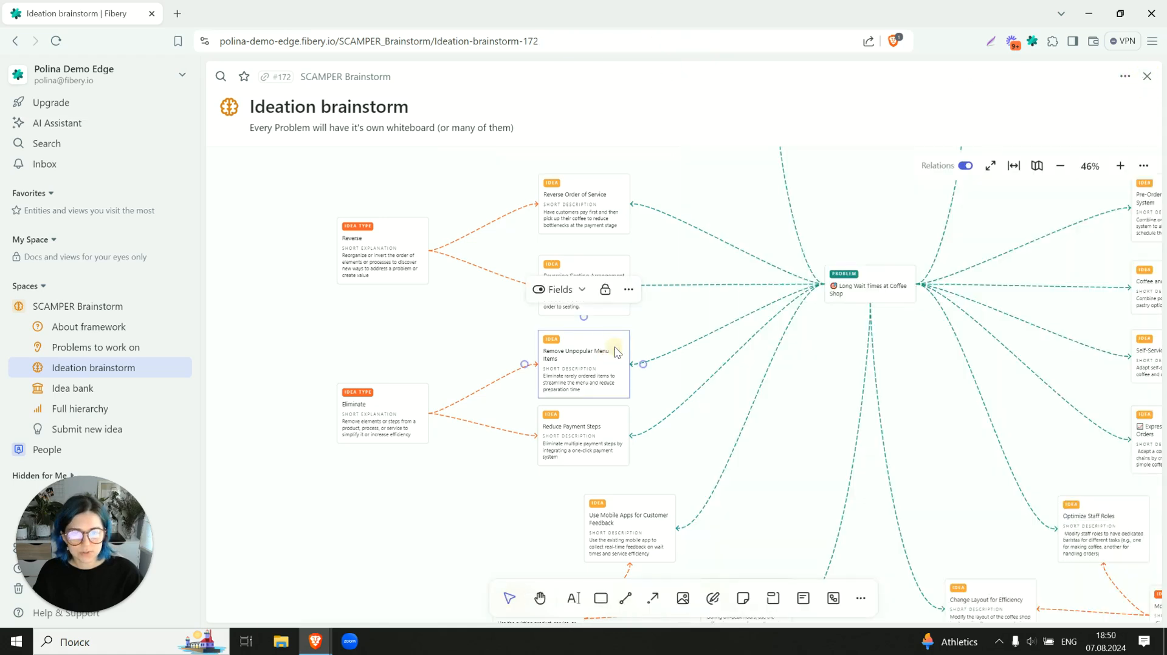
pyautogui.click(556, 293)
pyautogui.scroll(-3, 556, 292)
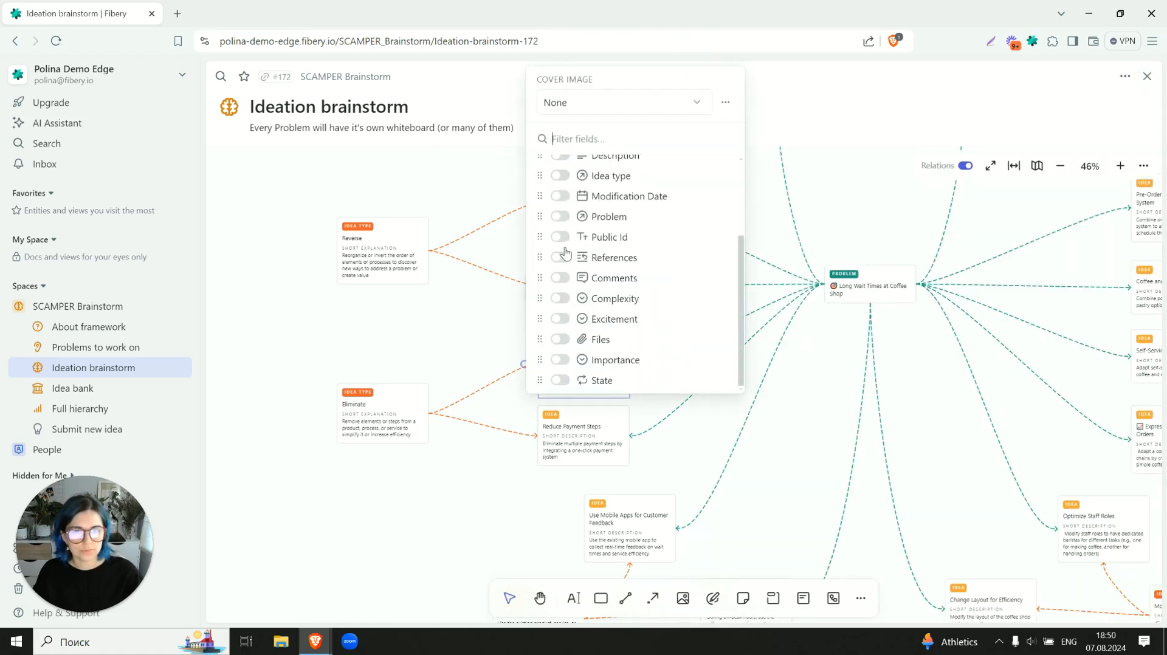
pyautogui.click(558, 363)
pyautogui.click(455, 494)
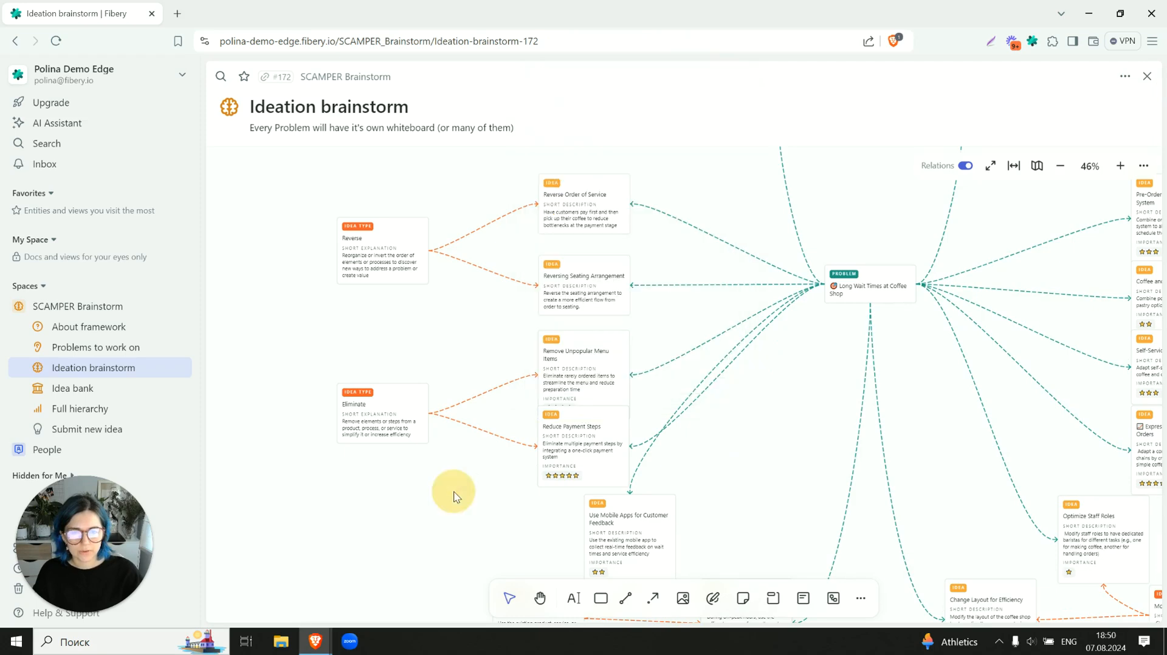
pyautogui.scroll(-3, 578, 460)
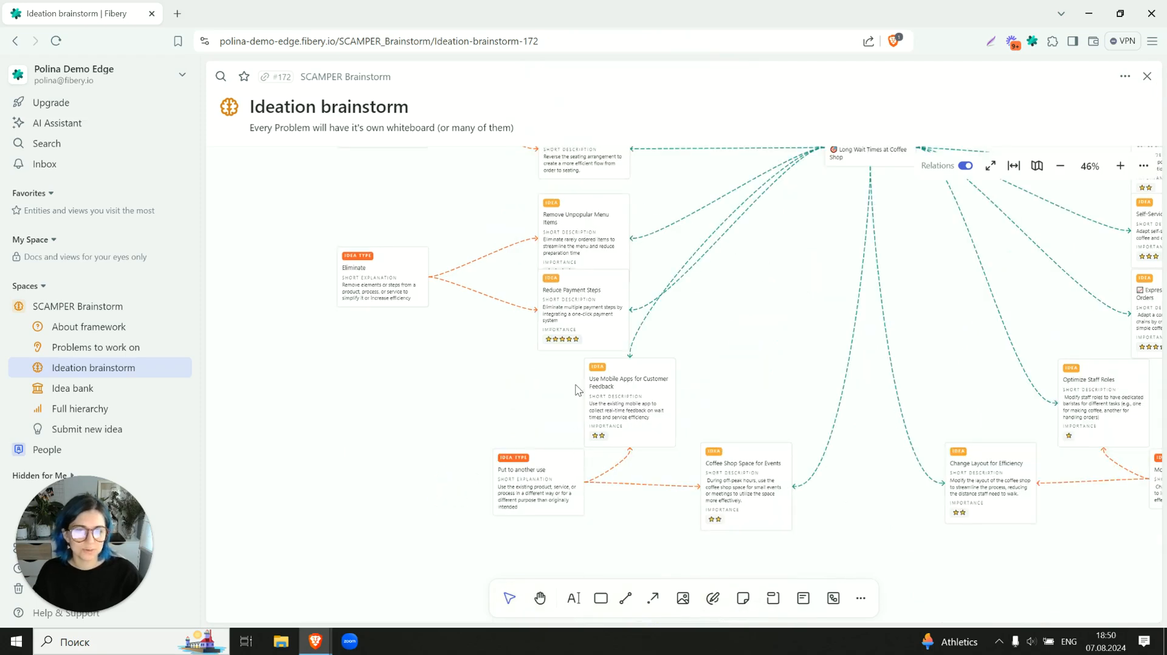
pyautogui.scroll(2, 578, 390)
# - Hide the Importance field from the idea cards on the whiteboard
pyautogui.click(581, 339)
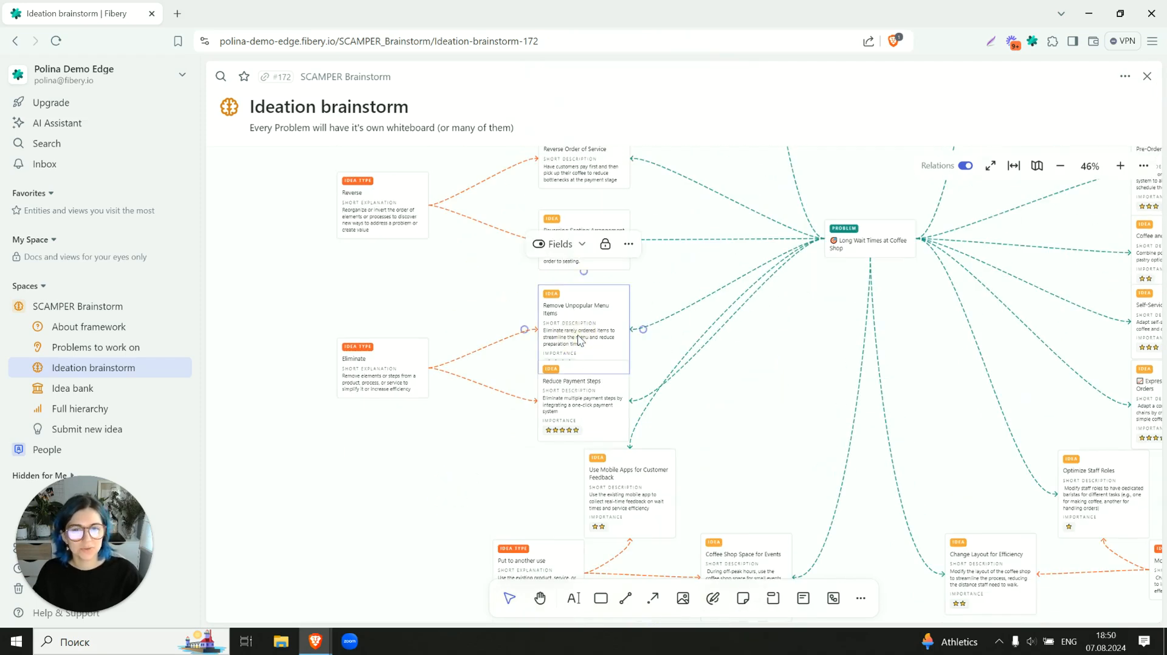
pyautogui.click(578, 247)
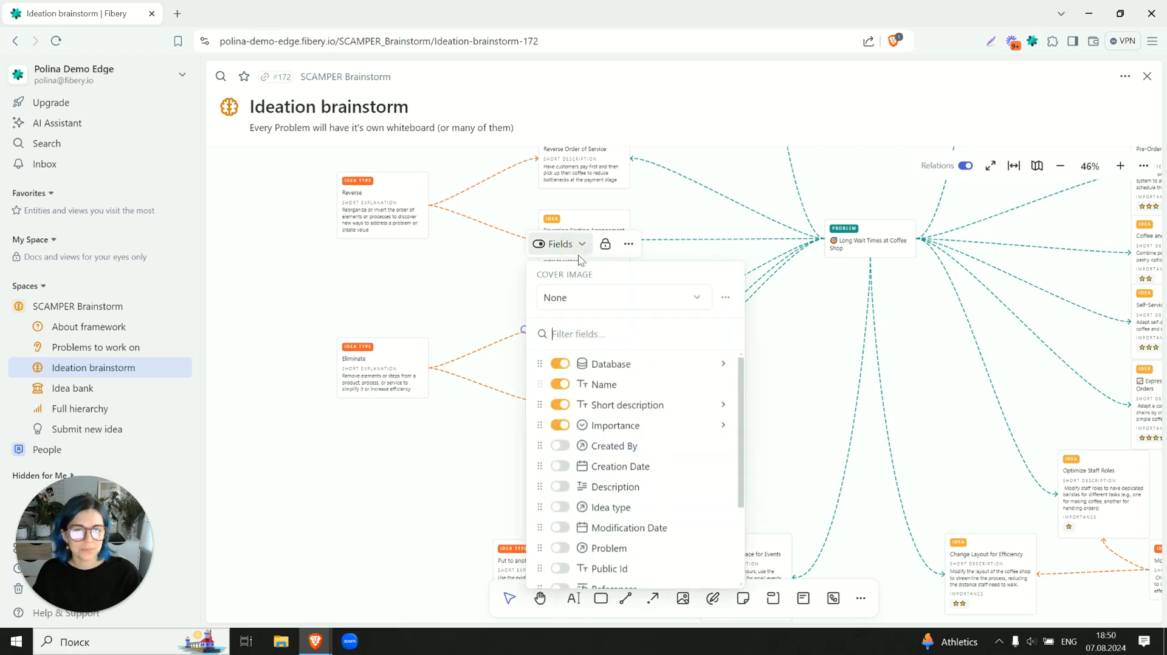
pyautogui.click(560, 427)
pyautogui.click(428, 476)
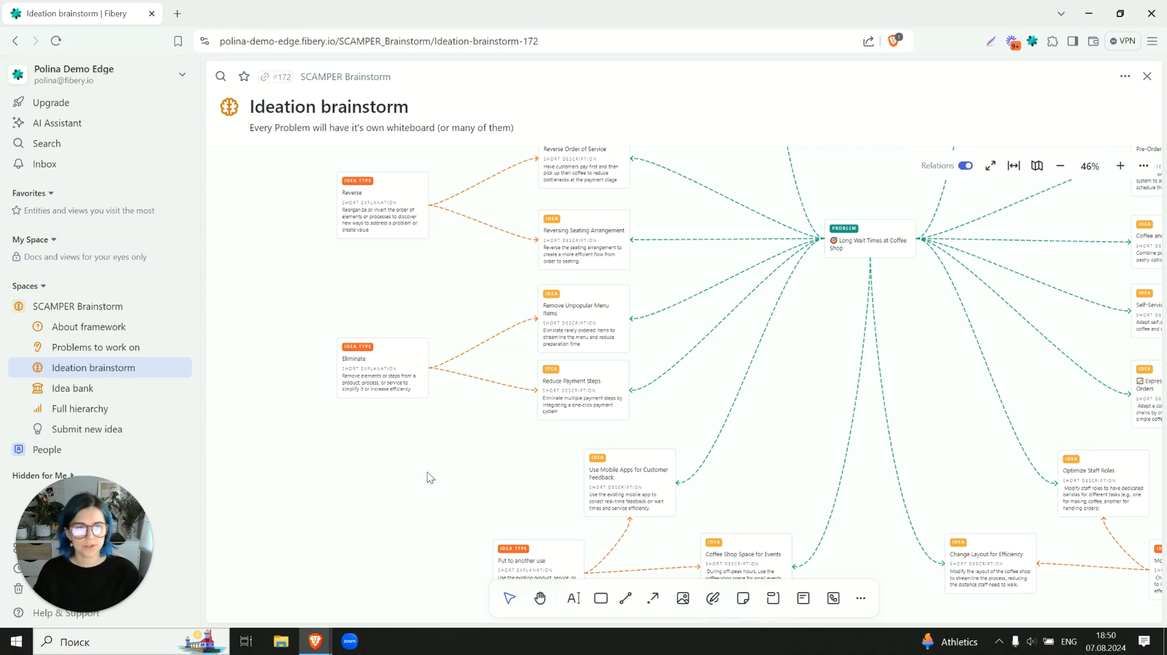
pyautogui.scroll(3, 429, 478)
pyautogui.scroll(1, 430, 478)
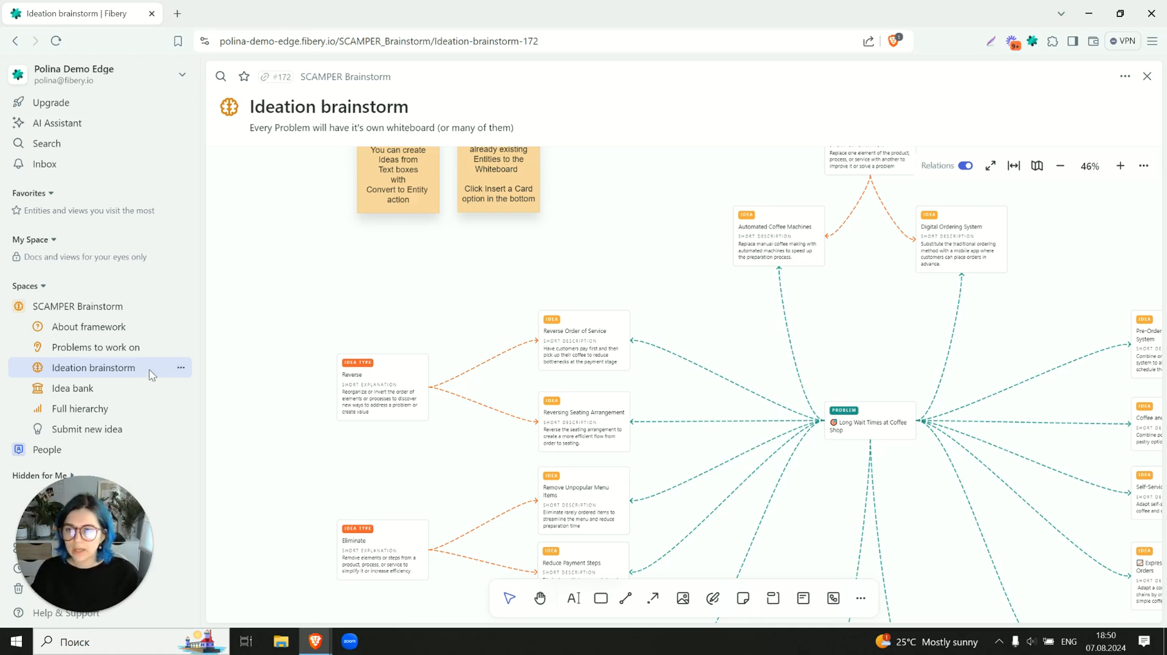
# - Link the existing Ideation brainstorm whiteboard to the Long Wait Times at Coffee Shop problem, review the problem's page and close it
pyautogui.click(118, 349)
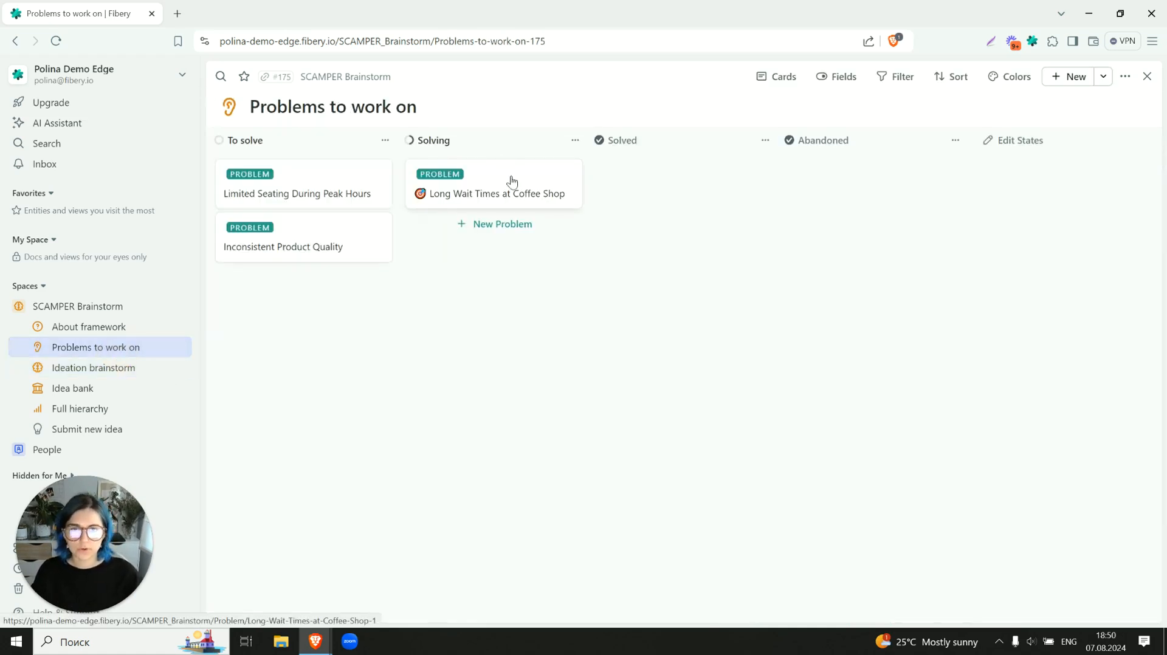
pyautogui.click(512, 182)
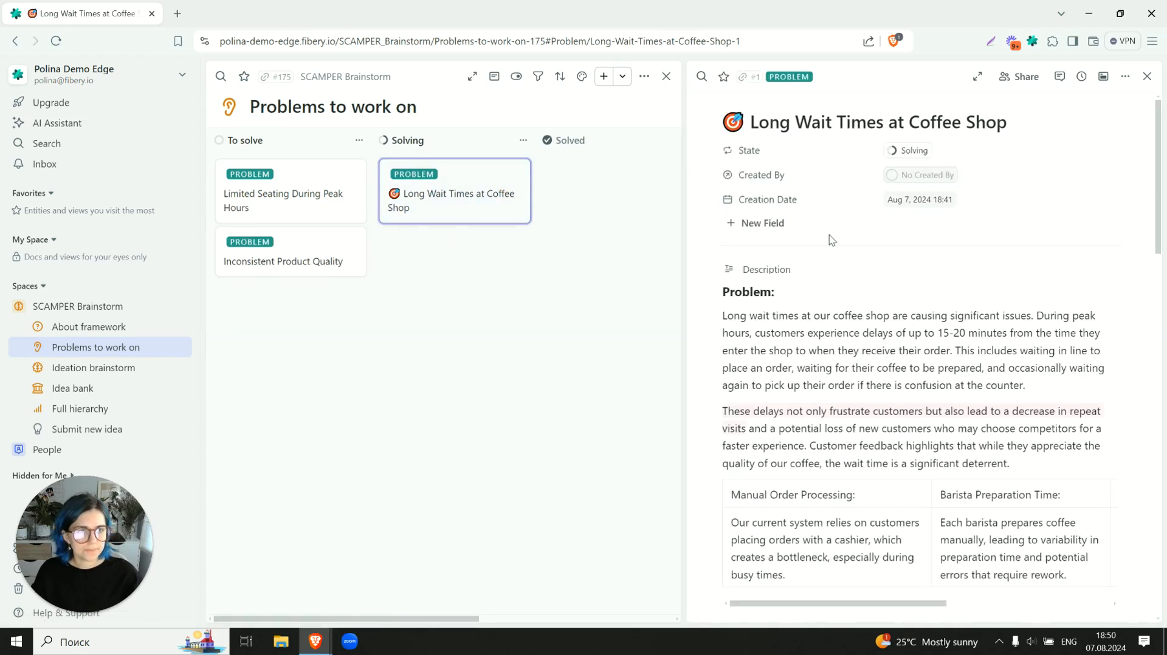
pyautogui.scroll(-15, 830, 235)
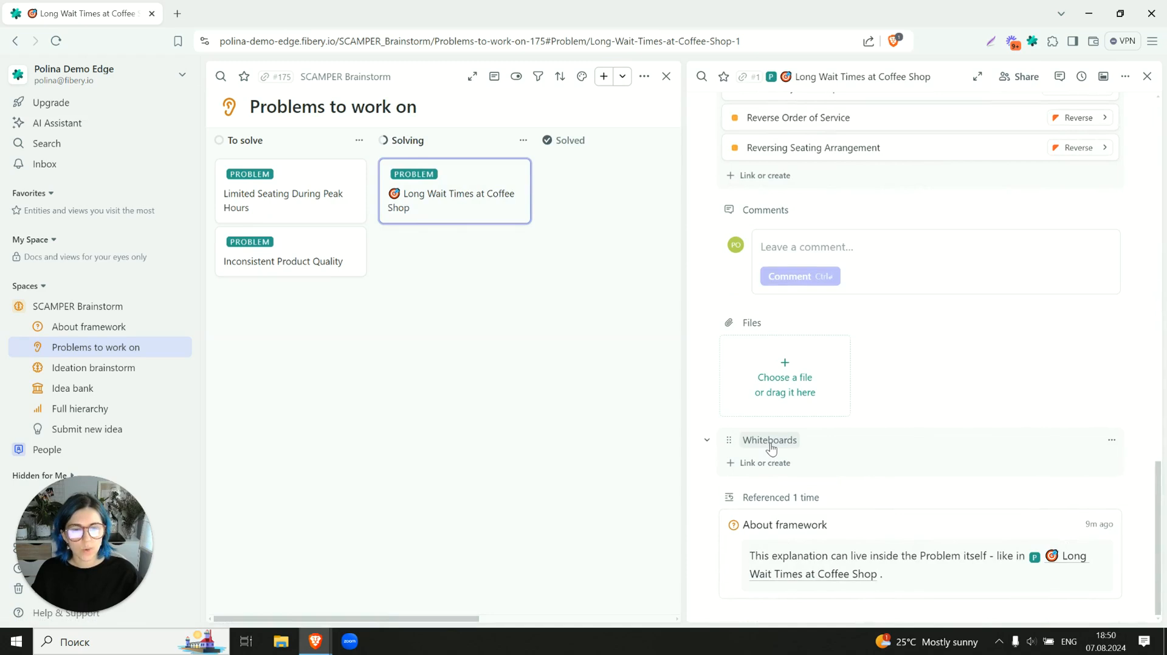
pyautogui.click(761, 464)
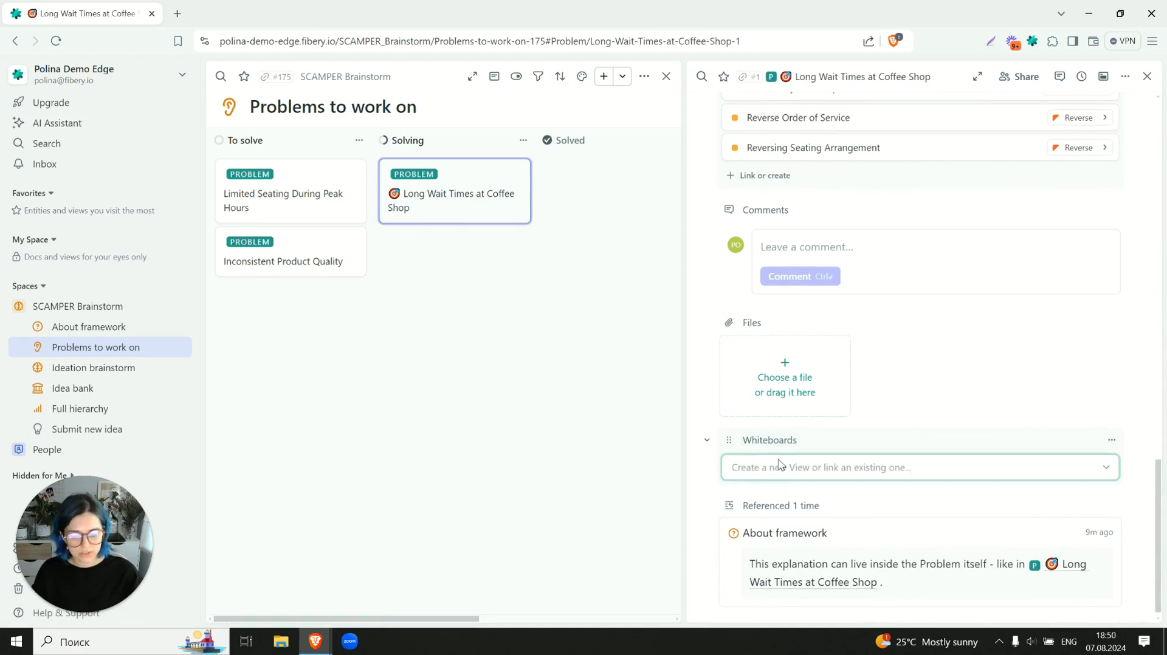
pyautogui.write('idea')
pyautogui.click(781, 524)
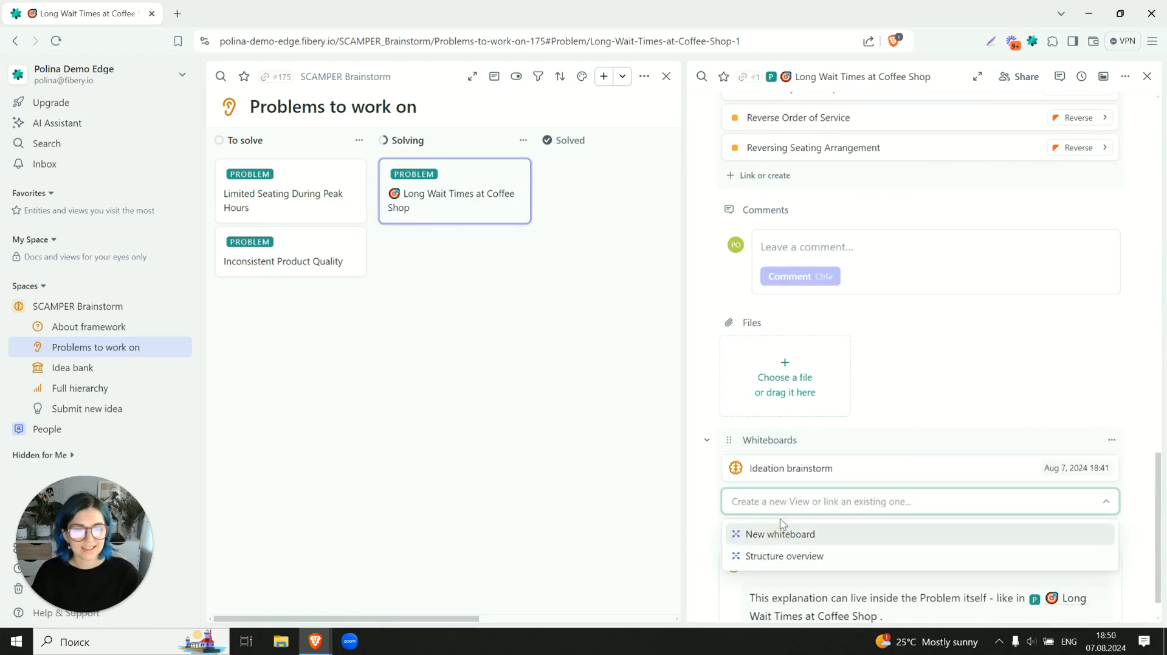
pyautogui.click(843, 442)
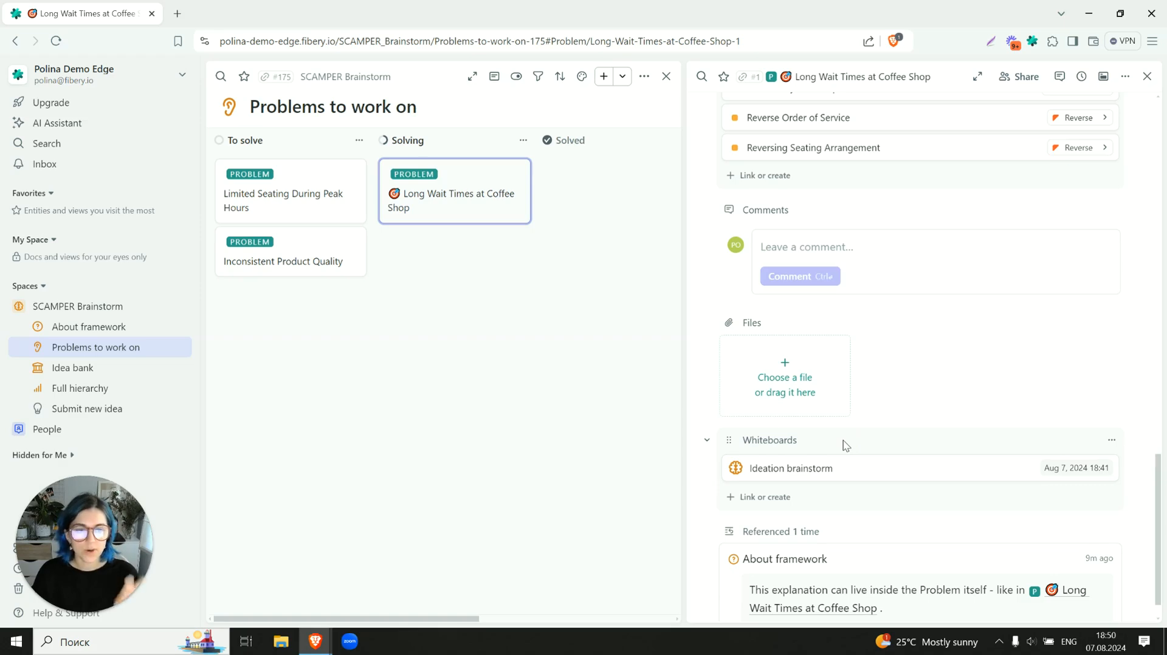
pyautogui.scroll(20, 839, 428)
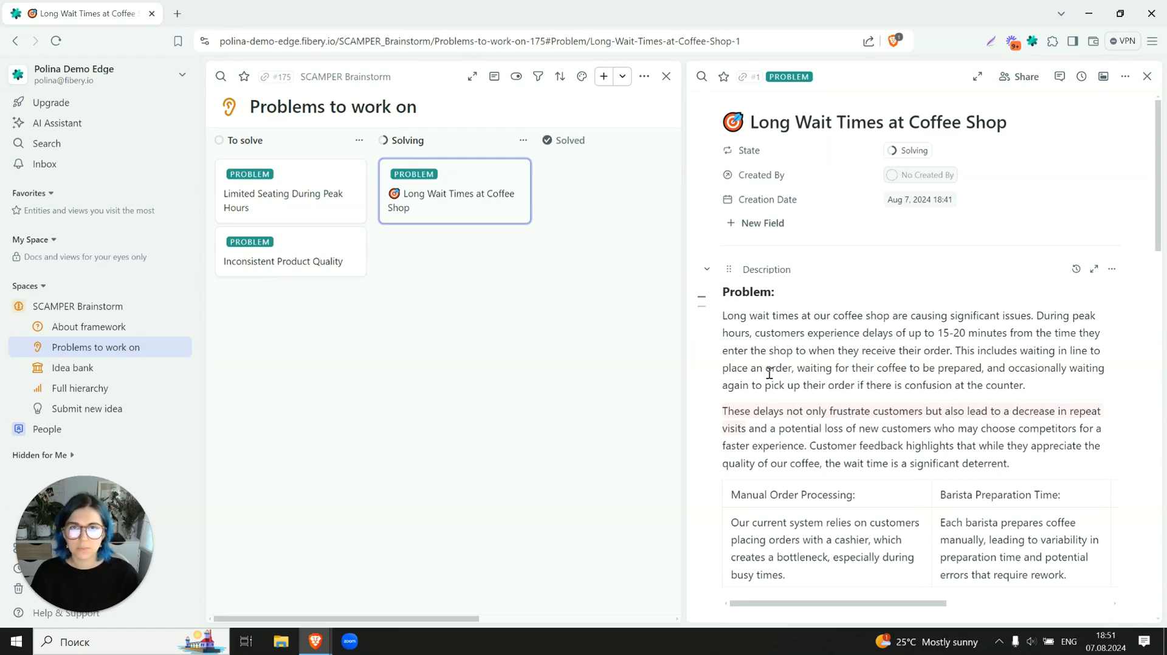
pyautogui.scroll(-20, 770, 374)
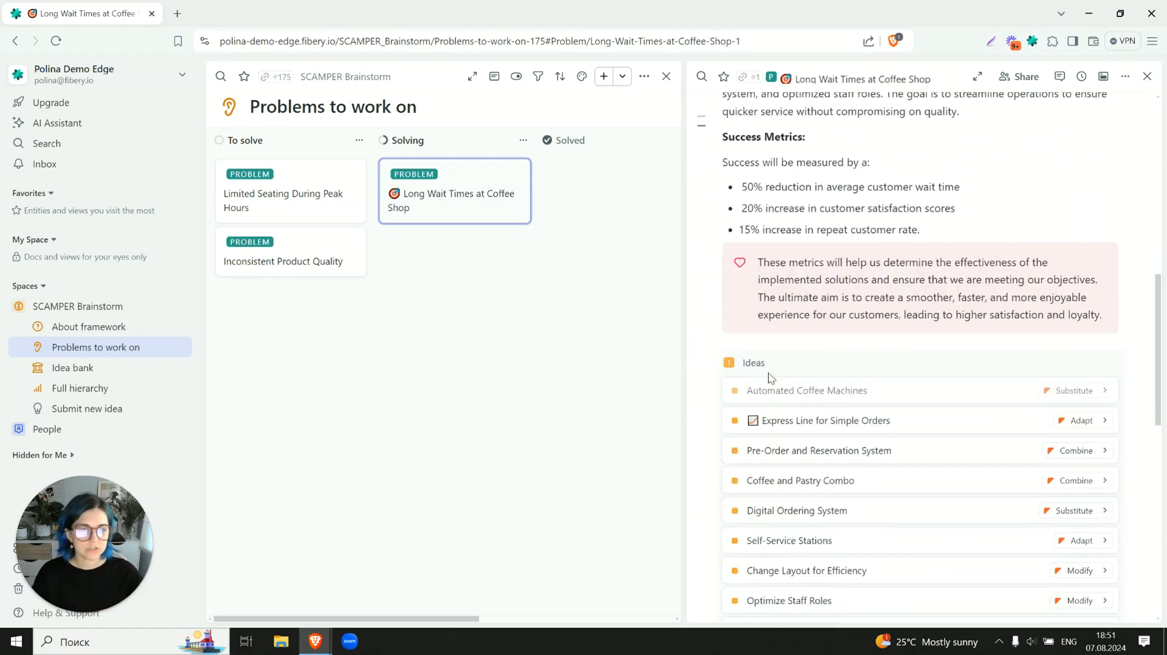
pyautogui.click(1146, 77)
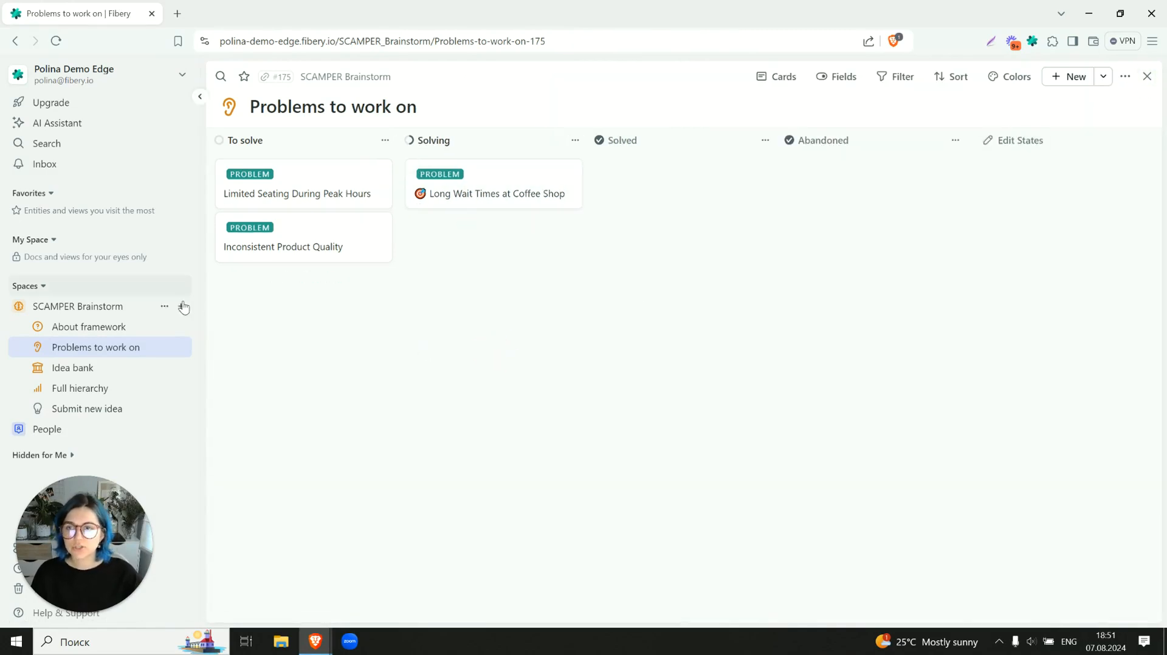
# - Create a new whiteboard in the SCAMPER Brainstorm space
pyautogui.click(180, 307)
pyautogui.scroll(-1, 219, 480)
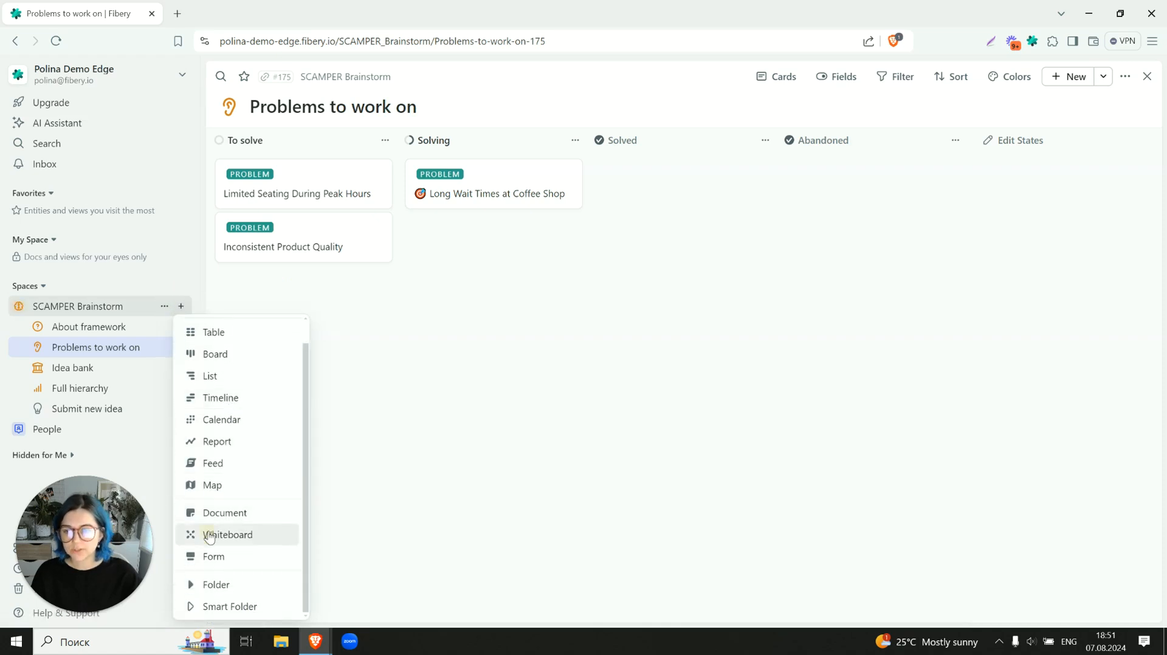
pyautogui.click(209, 533)
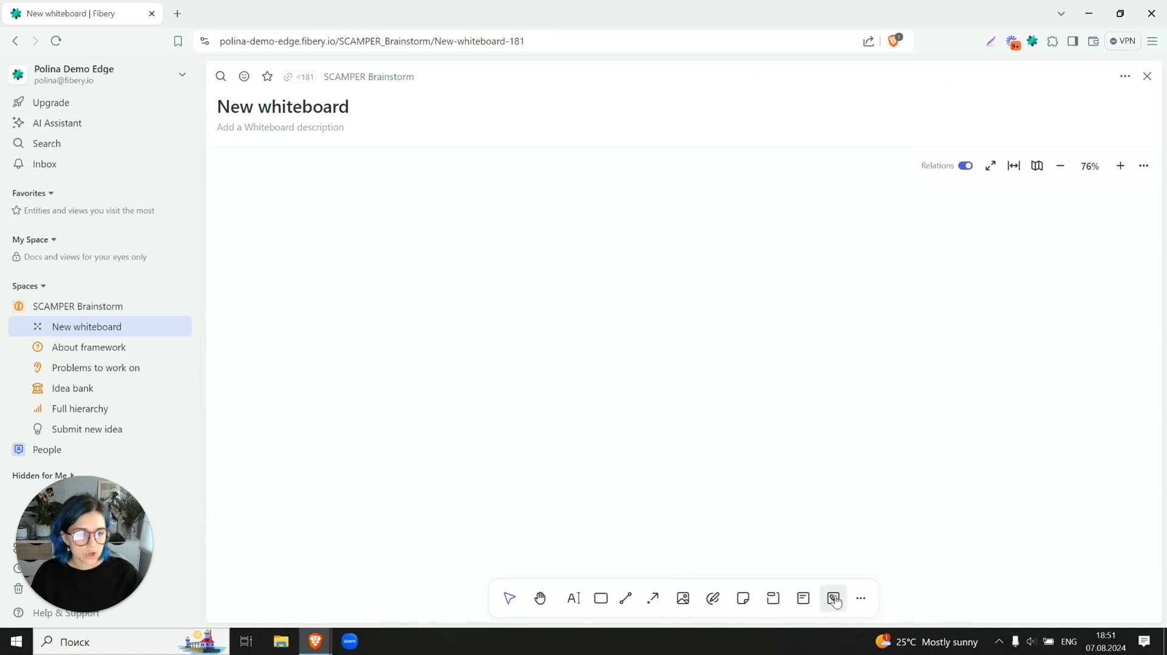
# - Insert a card for the Limited Seating During Peak Hours problem on the new whiteboard, restricting the entity search to Problem
pyautogui.click(803, 599)
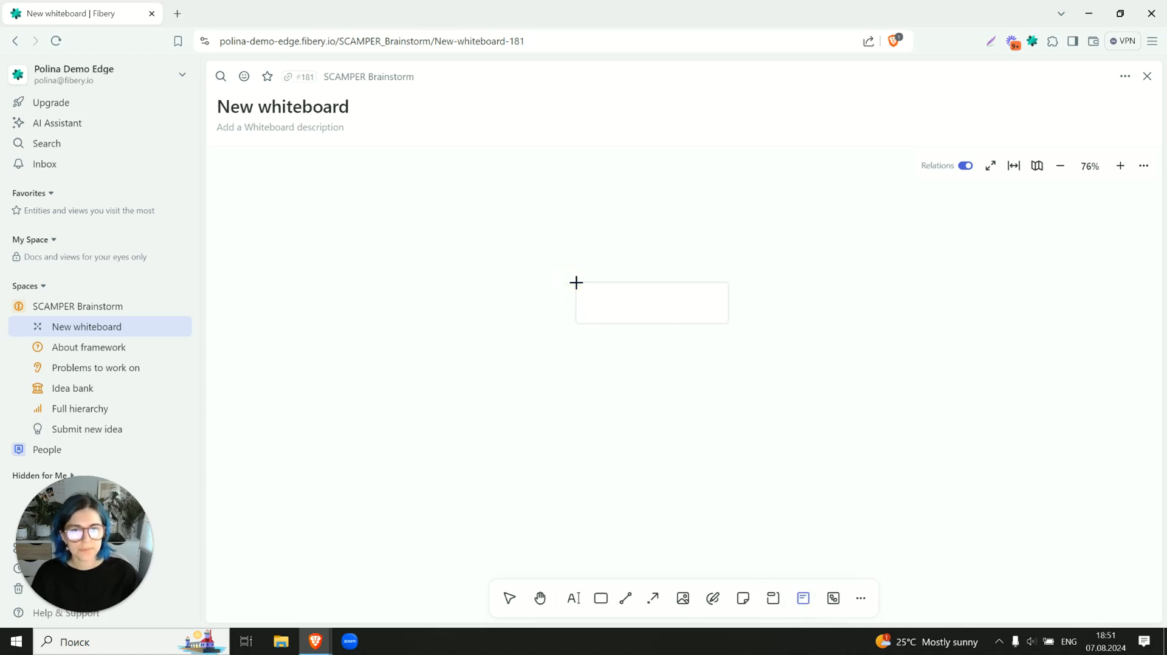
pyautogui.click(576, 284)
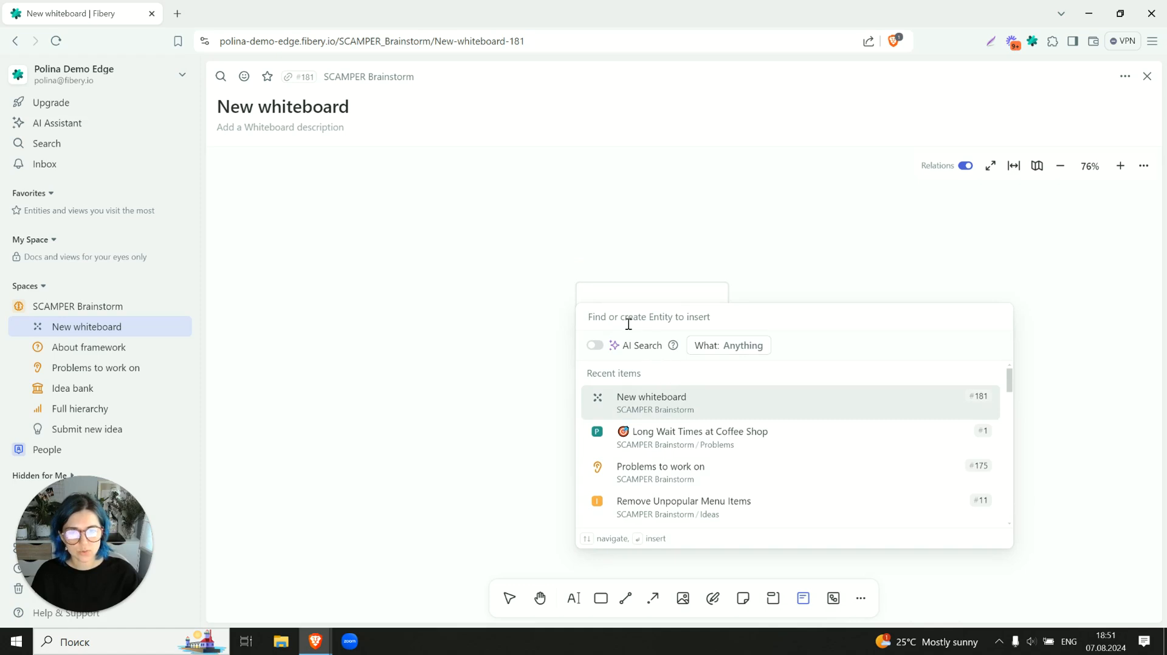
pyautogui.click(709, 347)
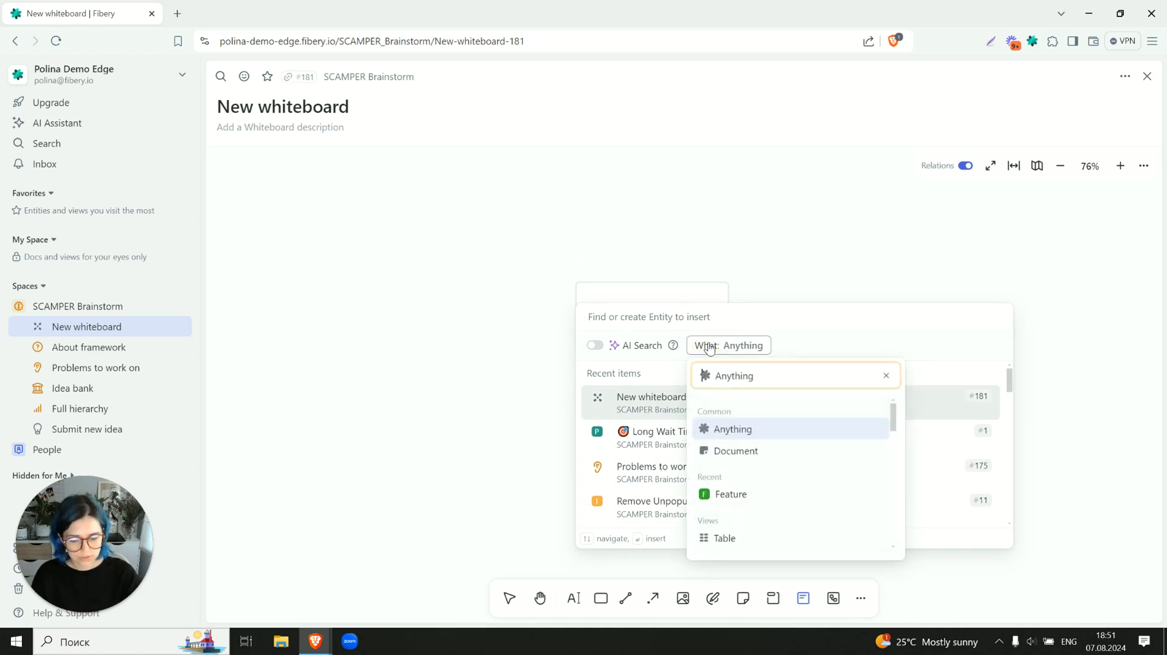
pyautogui.write('pro')
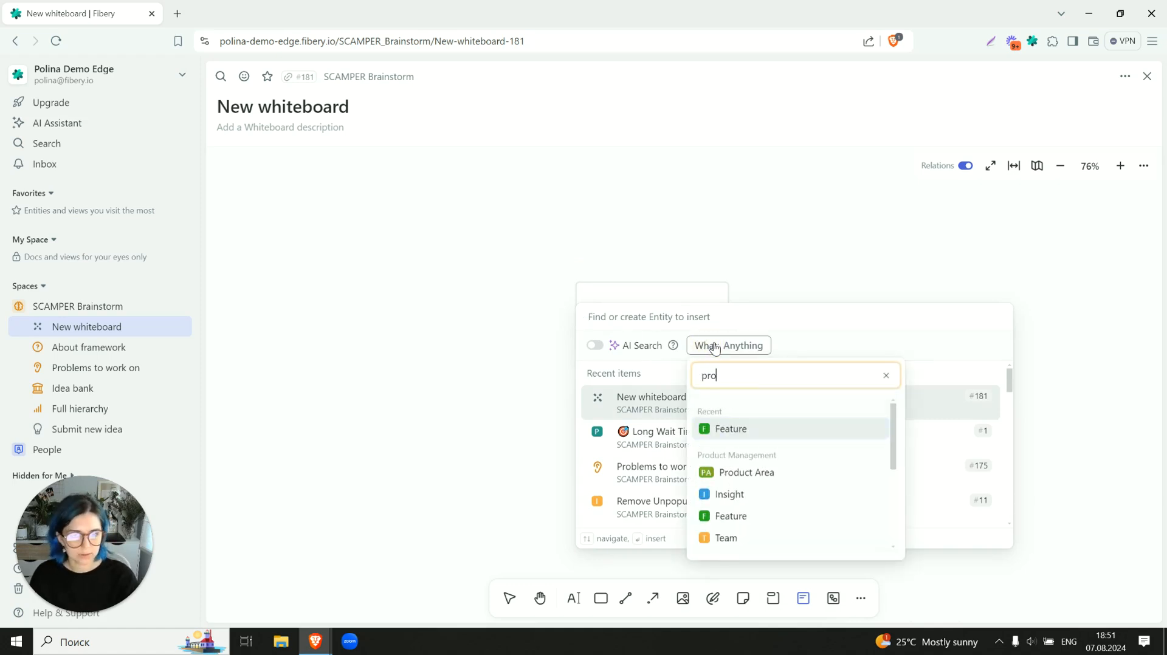
pyautogui.write('bl')
pyautogui.press('Return')
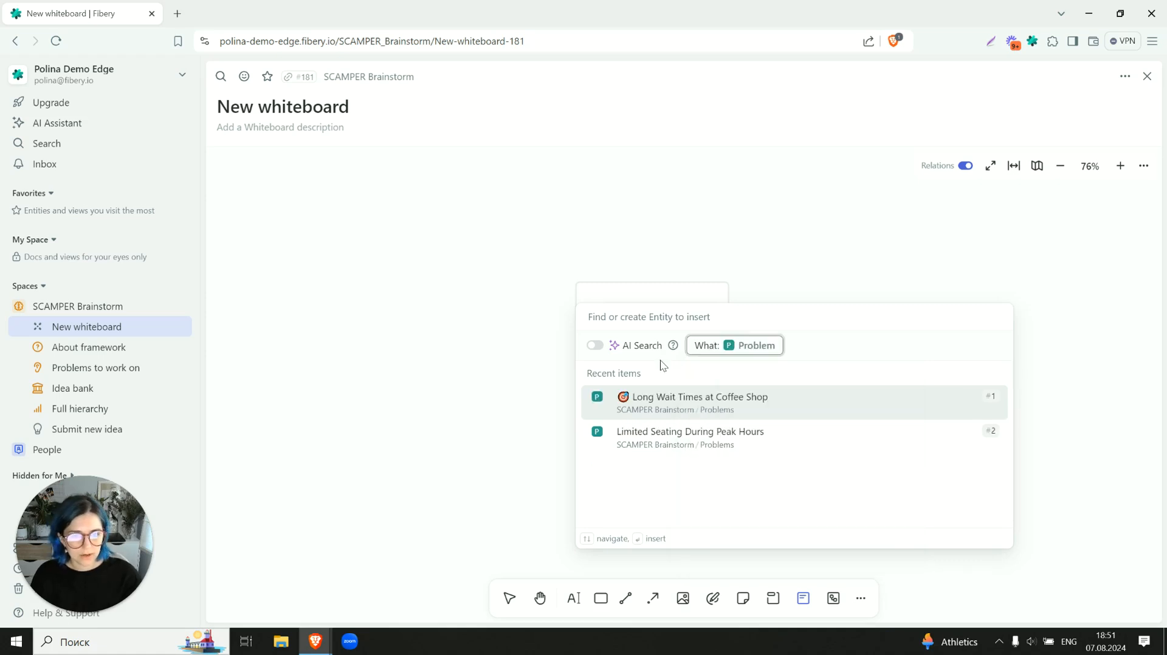
pyautogui.click(653, 450)
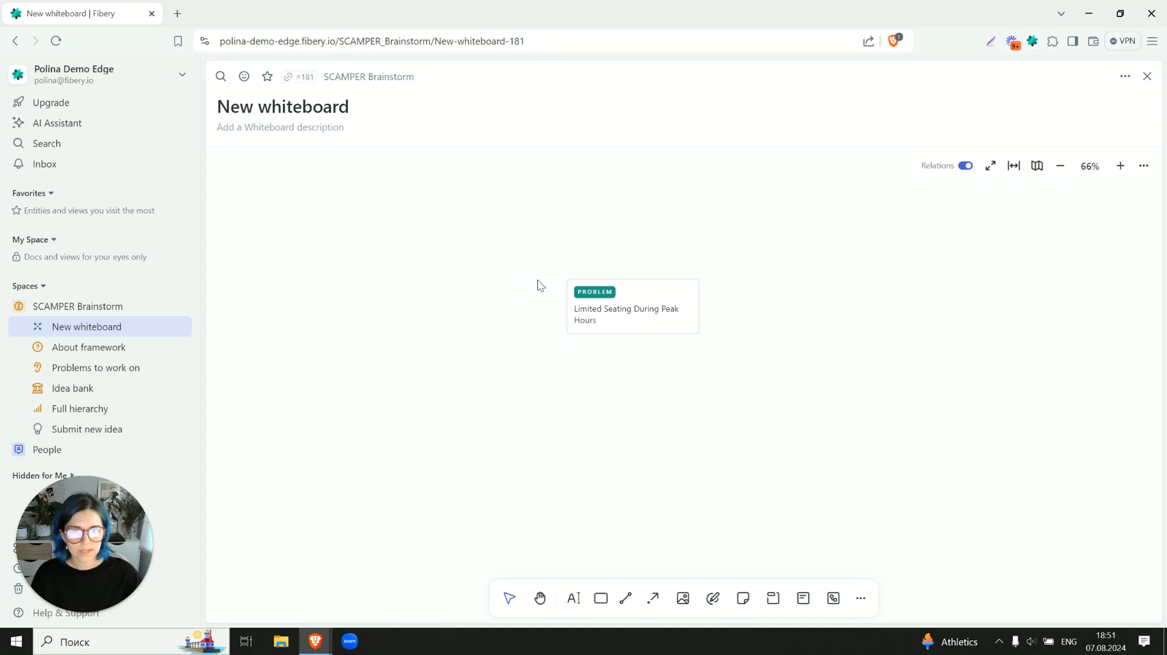
# - View the Limited Seating During Peak Hours problem from its whiteboard card, then close it and deselect the card
pyautogui.doubleClick(637, 323)
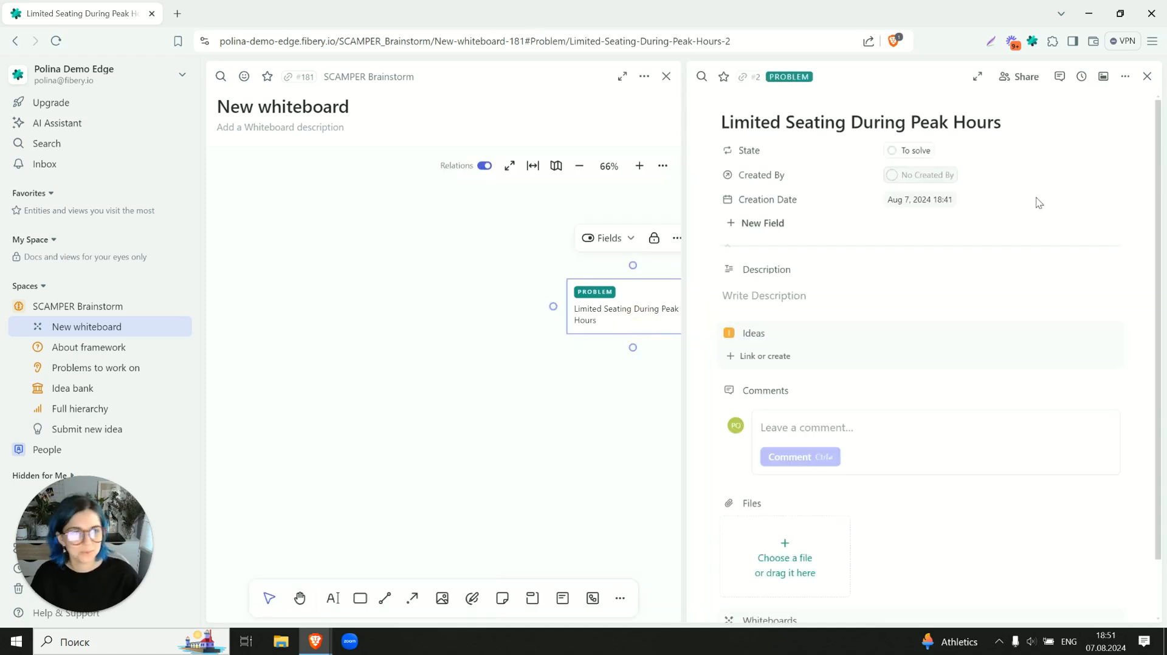
pyautogui.click(1147, 76)
pyautogui.click(765, 342)
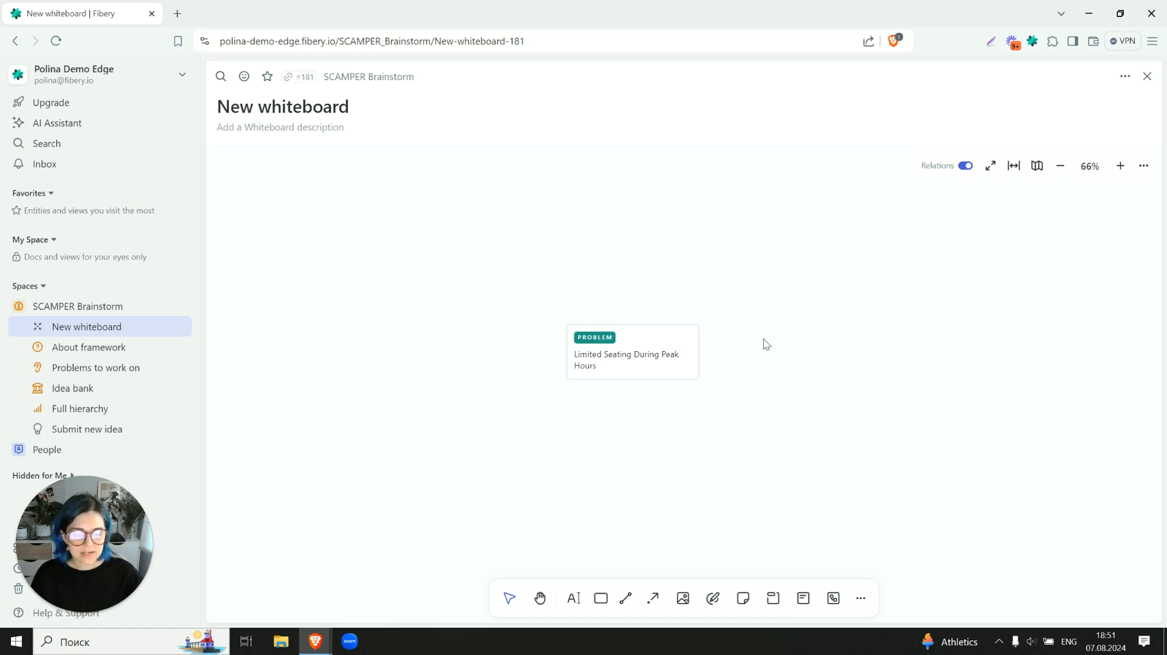
# - Add all Idea type entities from the SCAMPER Brainstorm space as compact cards beside the problem card
pyautogui.click(803, 600)
pyautogui.click(800, 599)
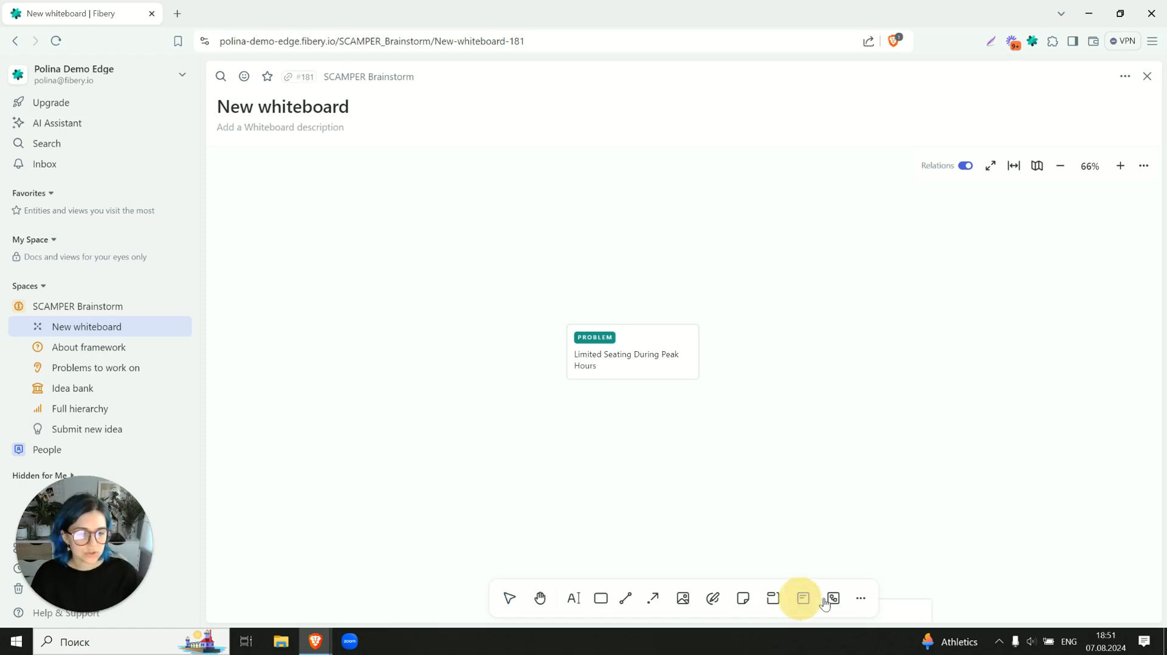
pyautogui.click(831, 599)
pyautogui.click(783, 264)
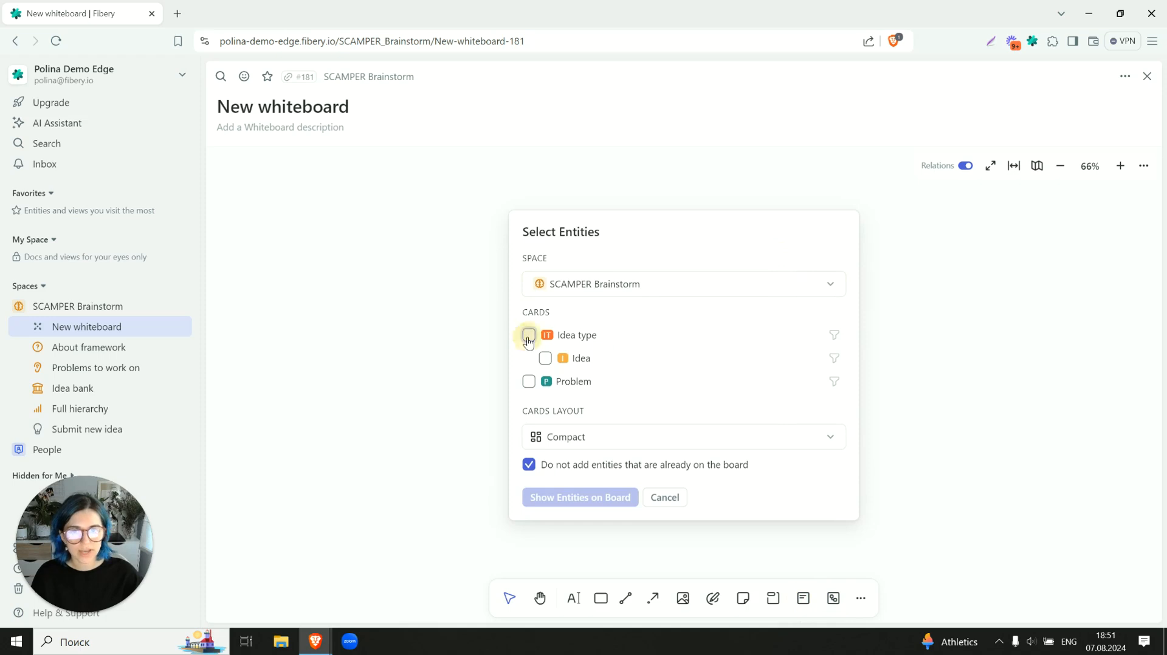
pyautogui.click(528, 337)
pyautogui.click(567, 498)
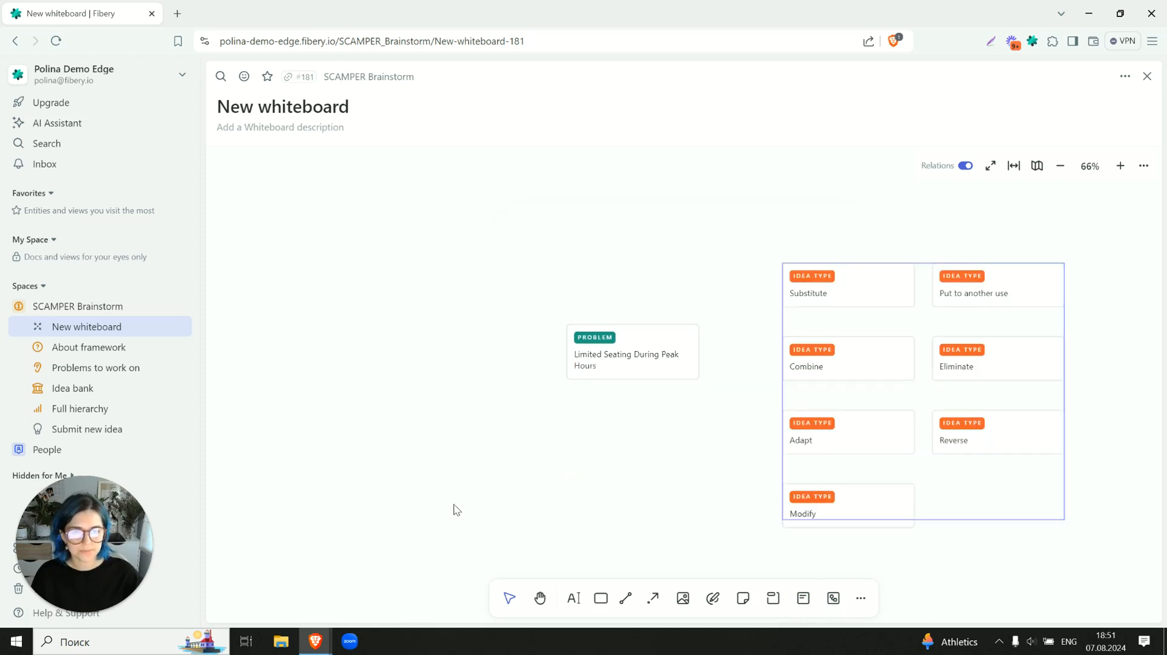
pyautogui.click(541, 418)
pyautogui.moveTo(613, 400); pyautogui.dragTo(571, 395)
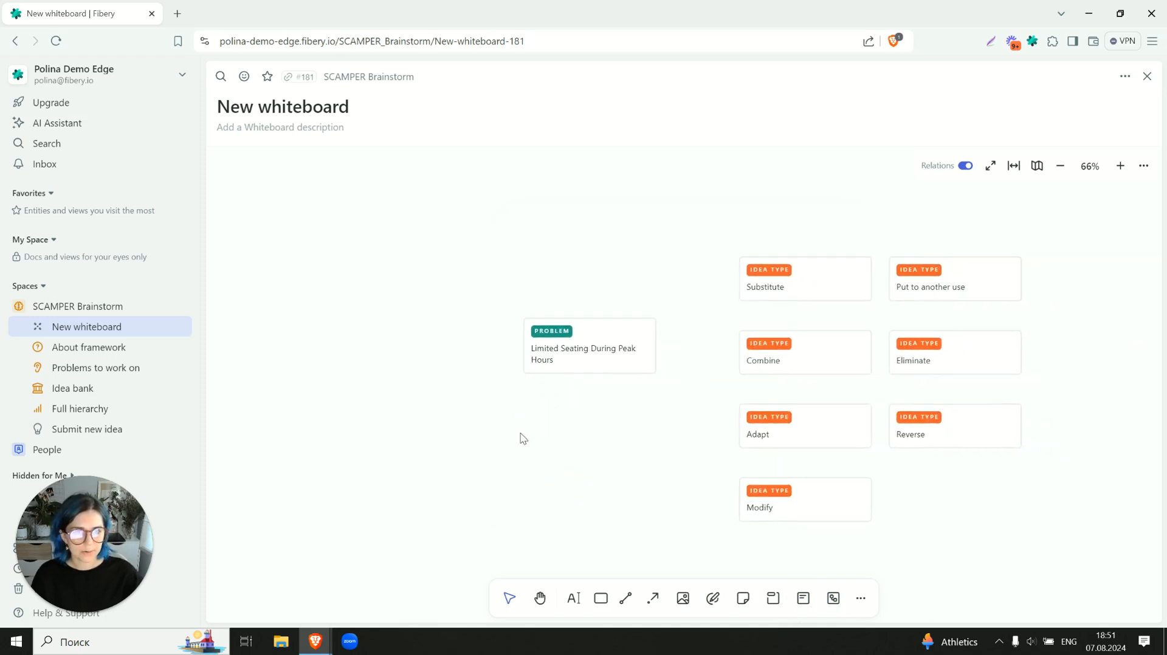
pyautogui.click(834, 600)
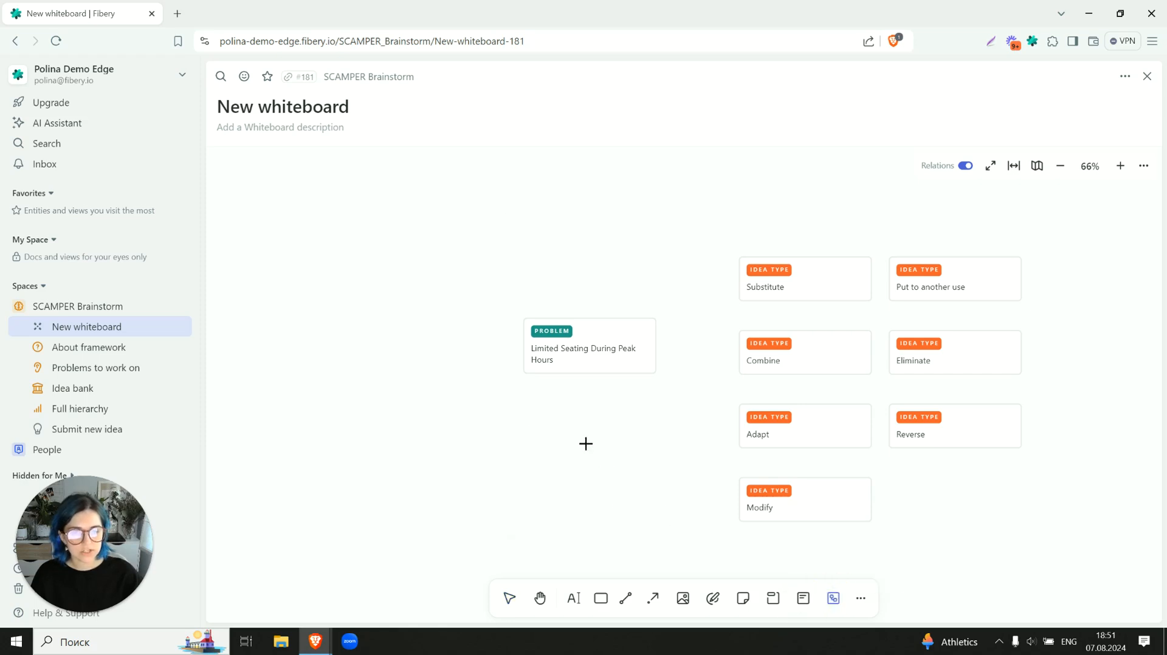
pyautogui.click(586, 443)
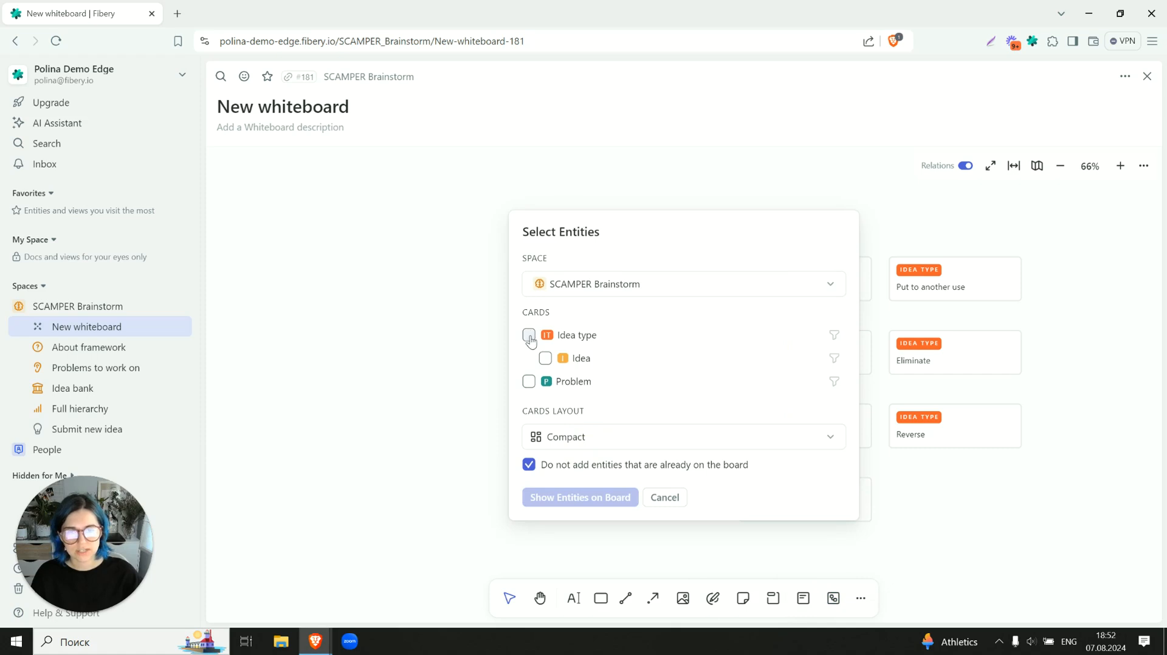
pyautogui.click(661, 497)
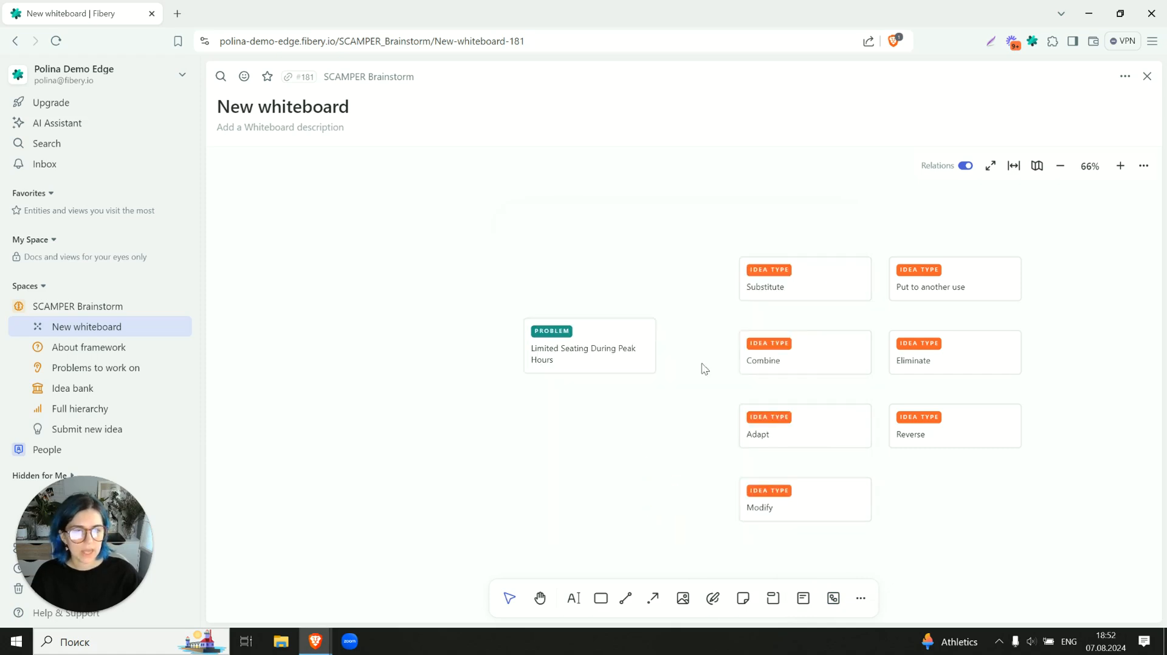
# - Move the Substitute card above the problem card and place Combine and Eliminate to the left of the problem
pyautogui.scroll(3, 648, 345)
pyautogui.moveTo(782, 353); pyautogui.dragTo(566, 231)
pyautogui.moveTo(757, 435); pyautogui.dragTo(271, 361)
pyautogui.moveTo(912, 436); pyautogui.dragTo(274, 540)
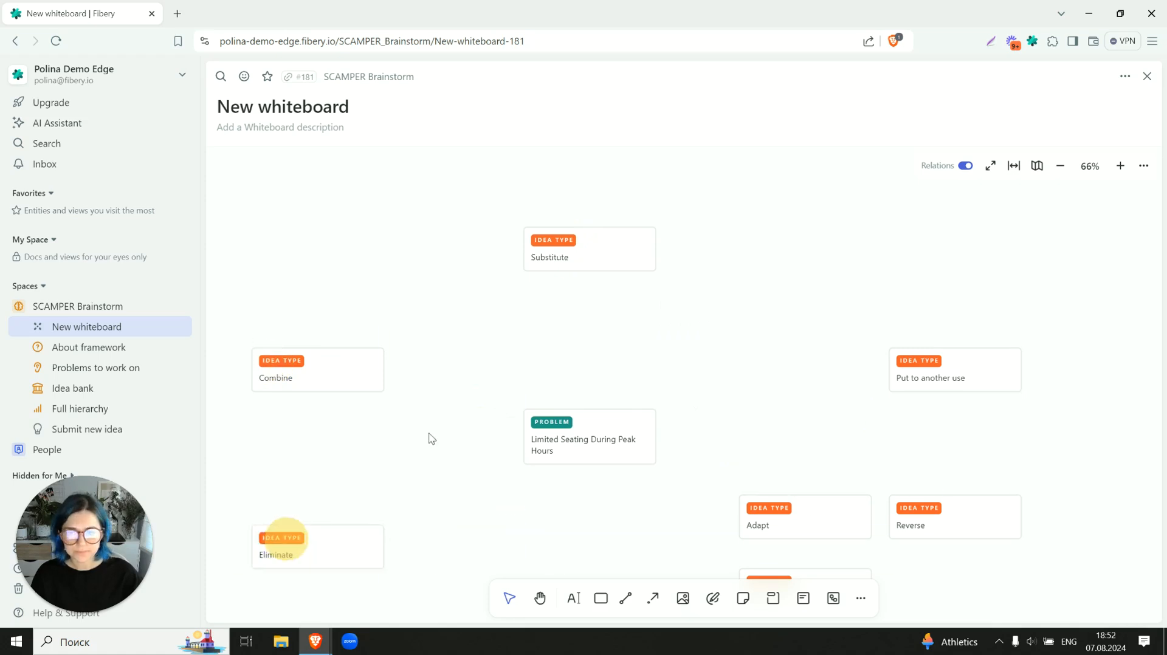
# - Place the Adapt and Modify cards in a row below the problem and shift Put to another use slightly up and inward
pyautogui.scroll(-3, 435, 395)
pyautogui.moveTo(819, 430); pyautogui.dragTo(664, 504)
pyautogui.moveTo(510, 561); pyautogui.dragTo(490, 555)
pyautogui.moveTo(791, 512); pyautogui.dragTo(823, 555)
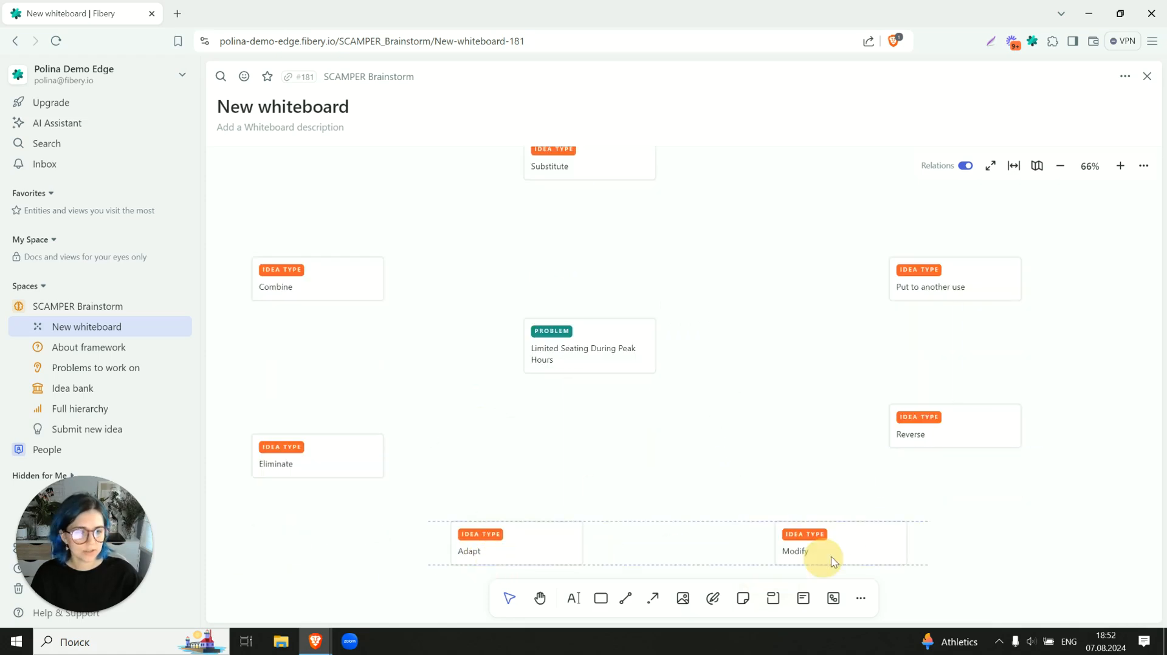
pyautogui.moveTo(946, 261); pyautogui.dragTo(912, 225)
pyautogui.scroll(3, 649, 298)
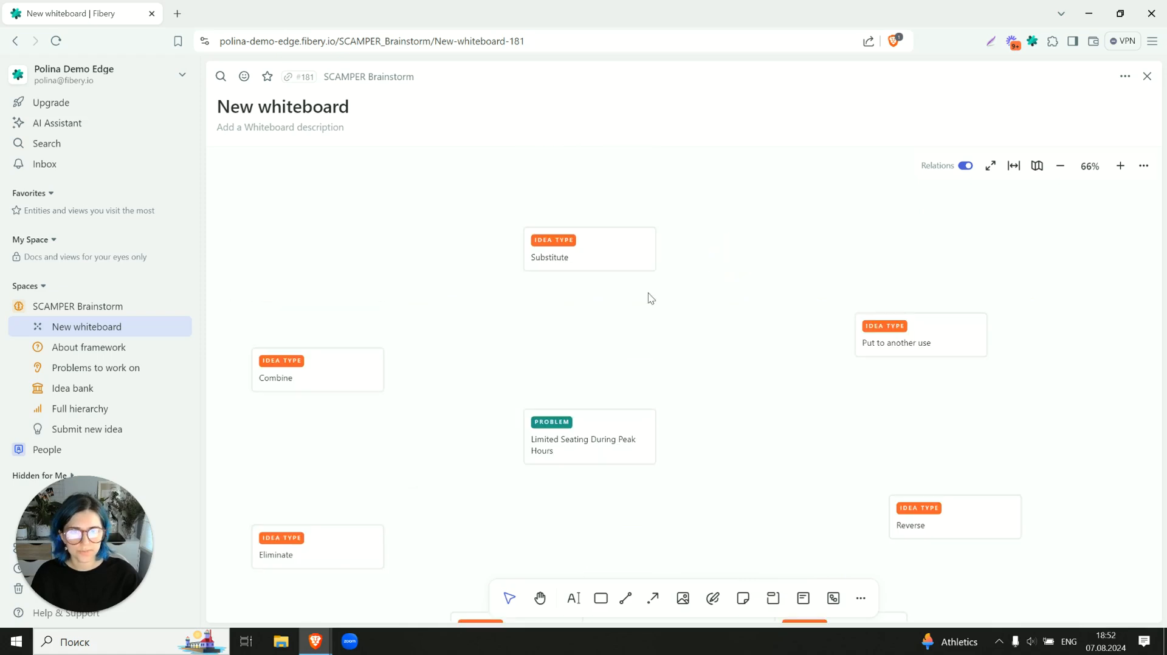
# - Shift the problem card up toward the centre of the ring, raise Combine, and move Eliminate up and slightly outward
pyautogui.scroll(-3, 597, 314)
pyautogui.moveTo(570, 315); pyautogui.dragTo(584, 288)
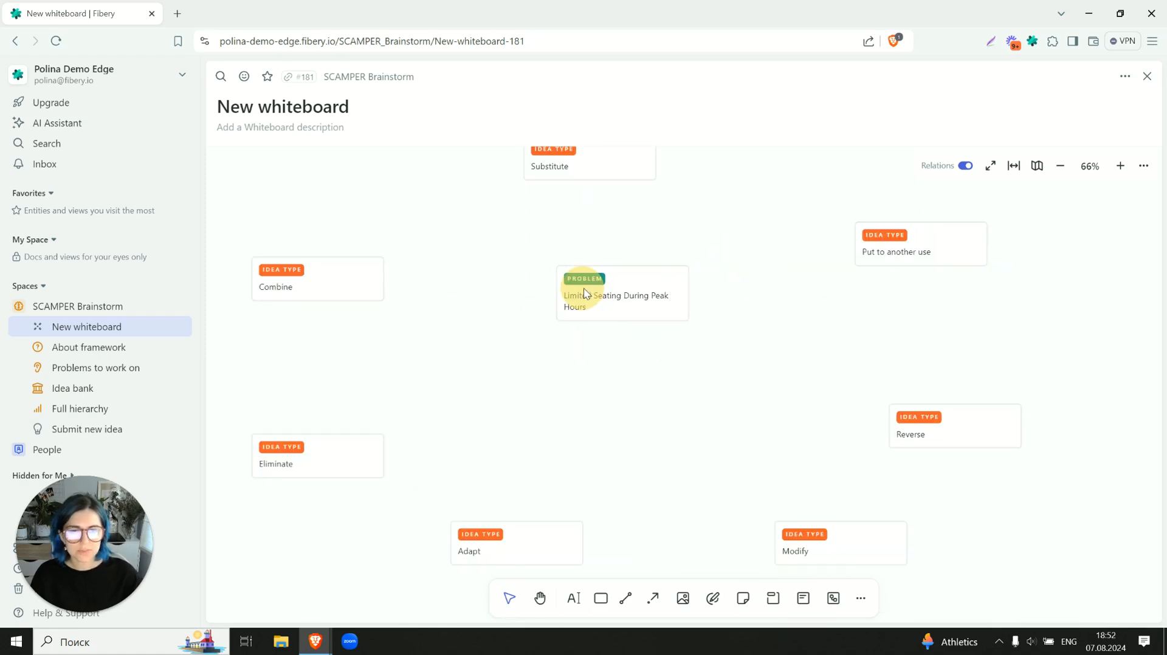
pyautogui.moveTo(323, 281); pyautogui.dragTo(323, 214)
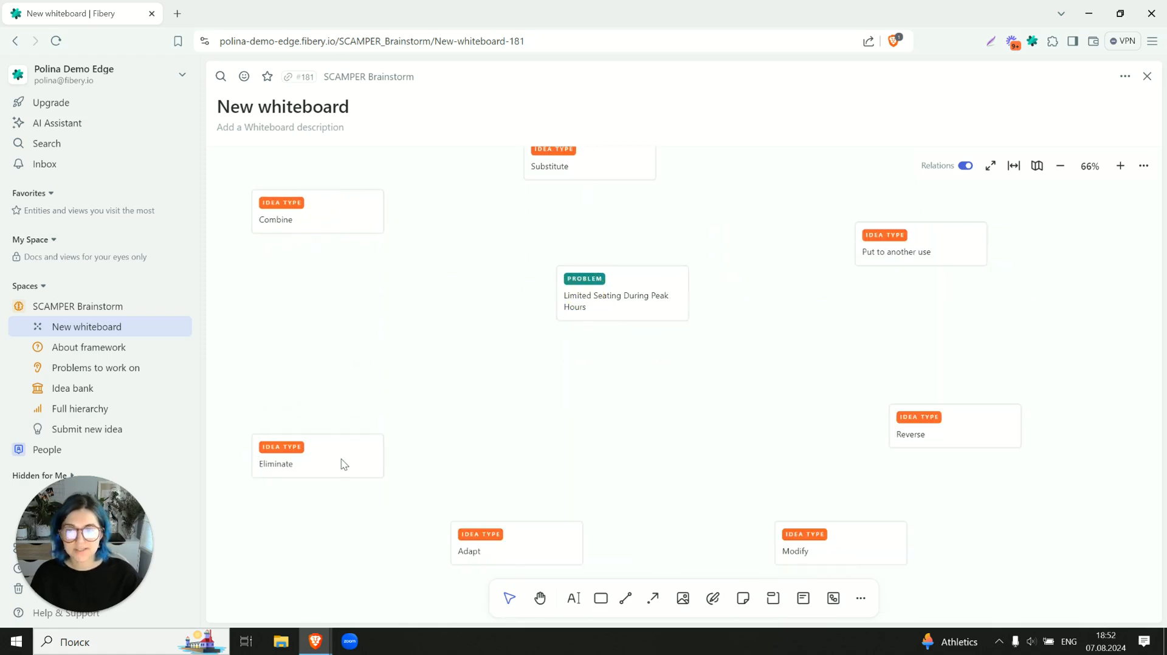
pyautogui.moveTo(341, 463); pyautogui.dragTo(307, 376)
pyautogui.moveTo(301, 450); pyautogui.dragTo(389, 452)
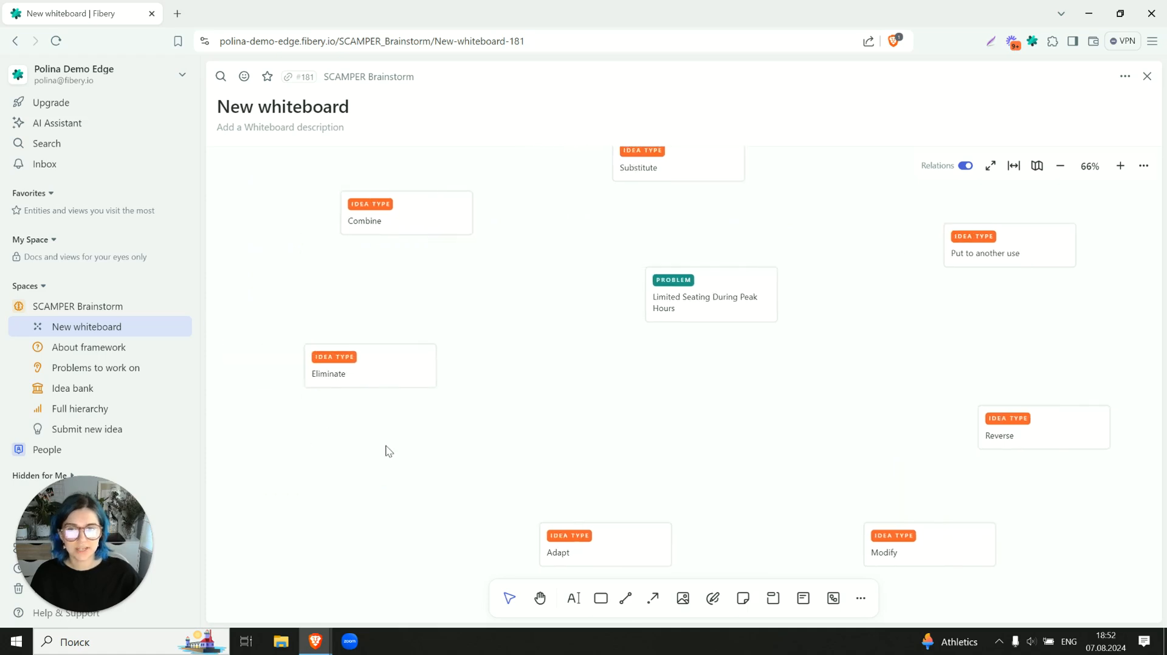
pyautogui.moveTo(377, 377); pyautogui.dragTo(324, 367)
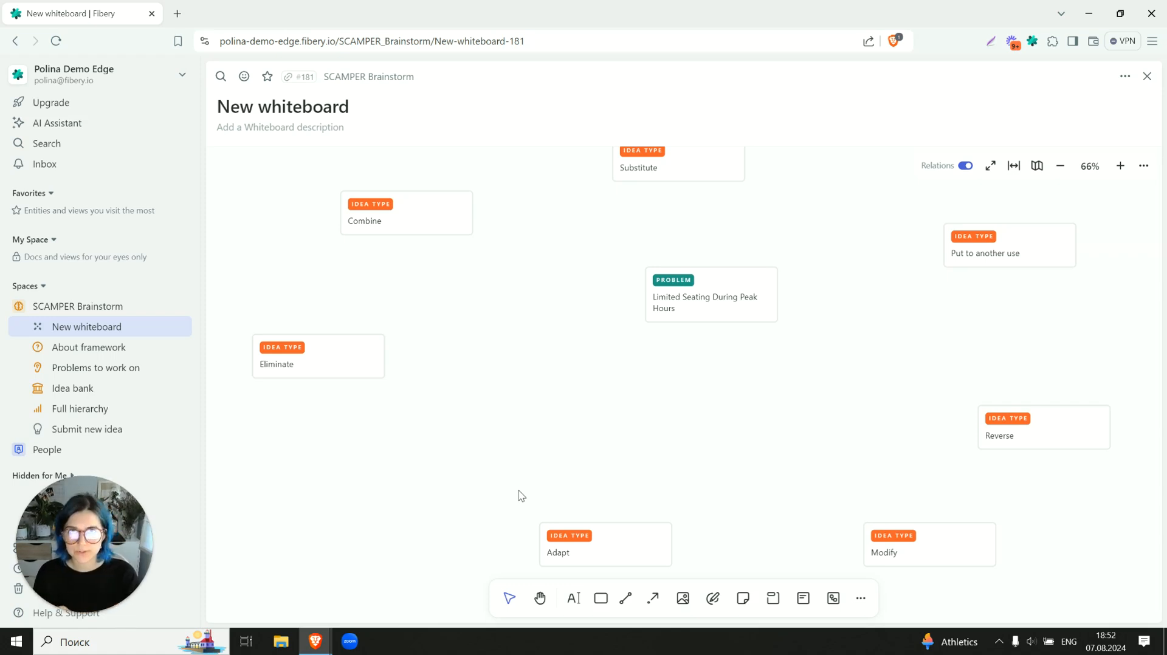
# - Add a blue rectangle between Eliminate and the problem card with the text "Forbid access for creatures with laptops"
pyautogui.click(601, 598)
pyautogui.click(419, 320)
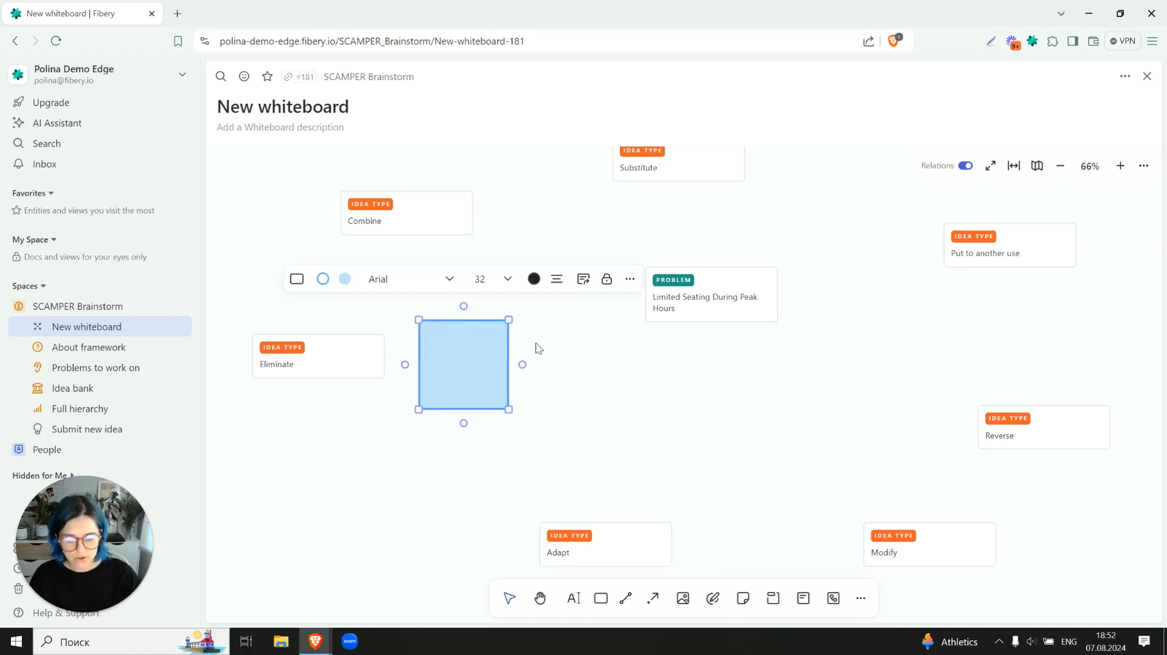
pyautogui.write('Forbid access for ')
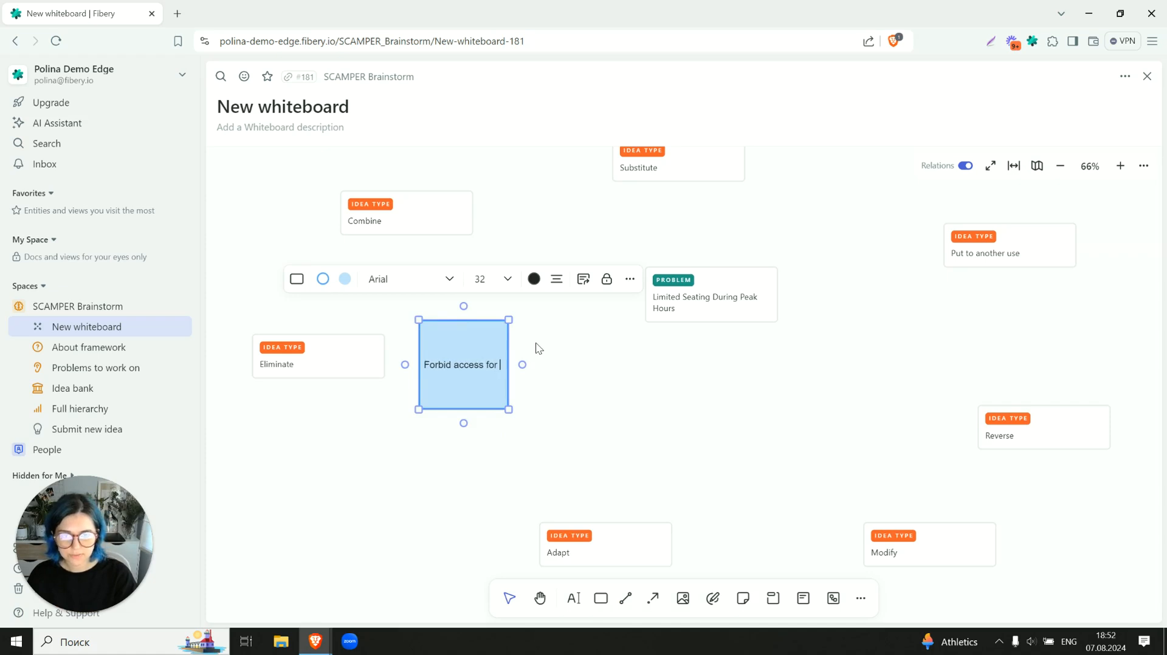
pyautogui.write('creat')
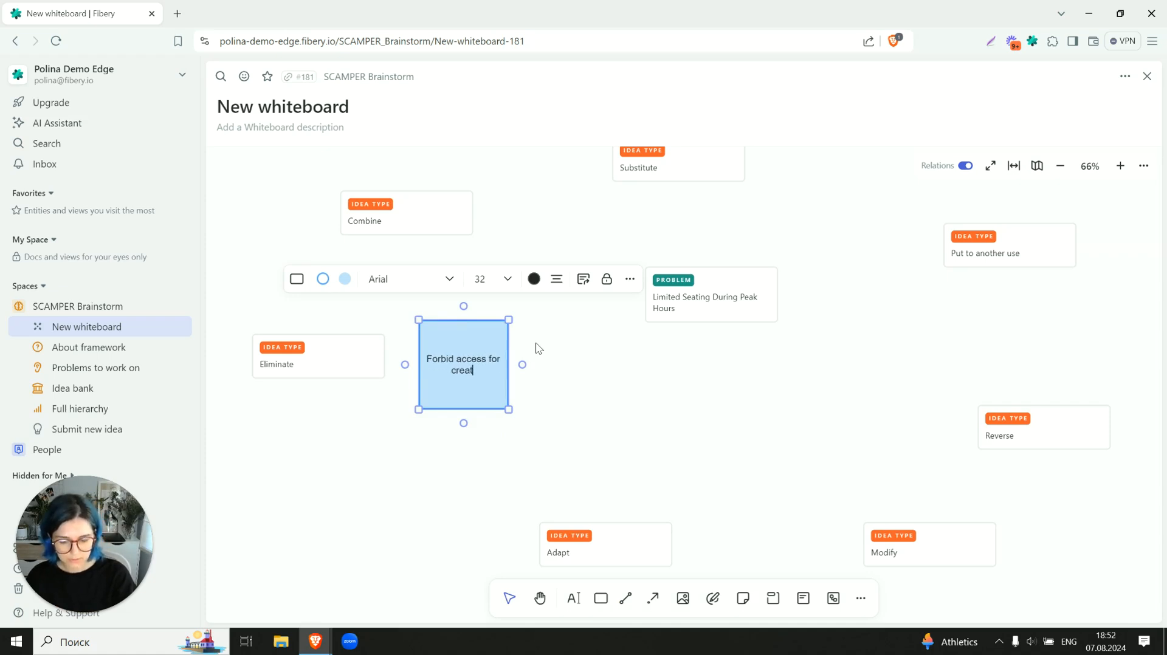
pyautogui.write('ures with ')
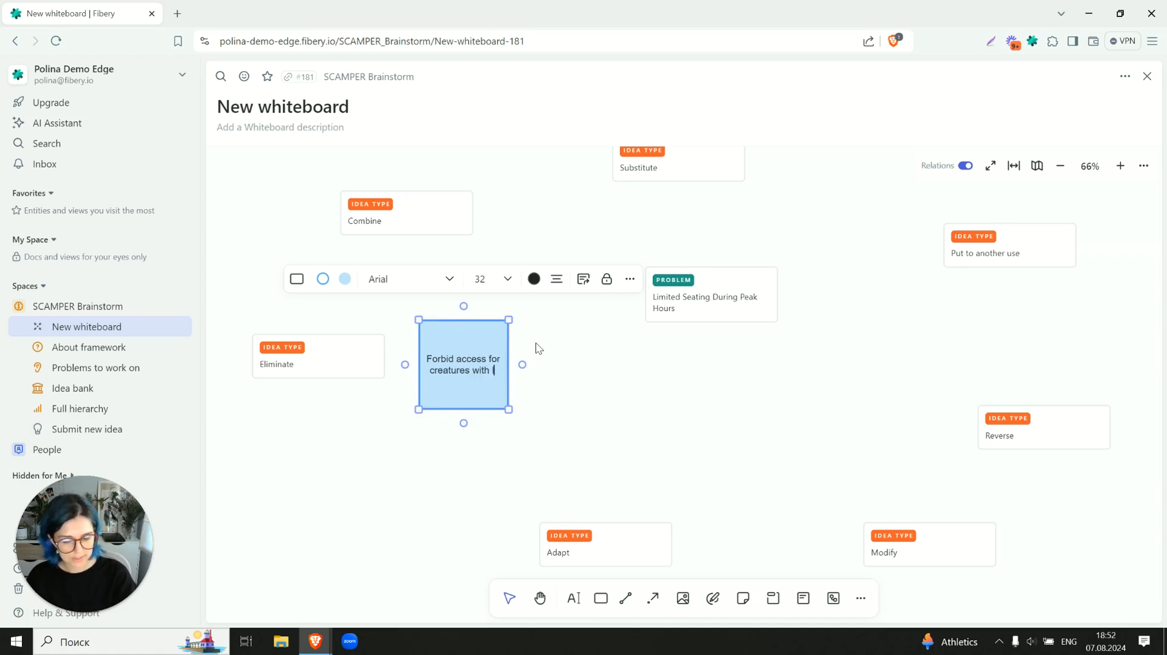
pyautogui.write('laptops')
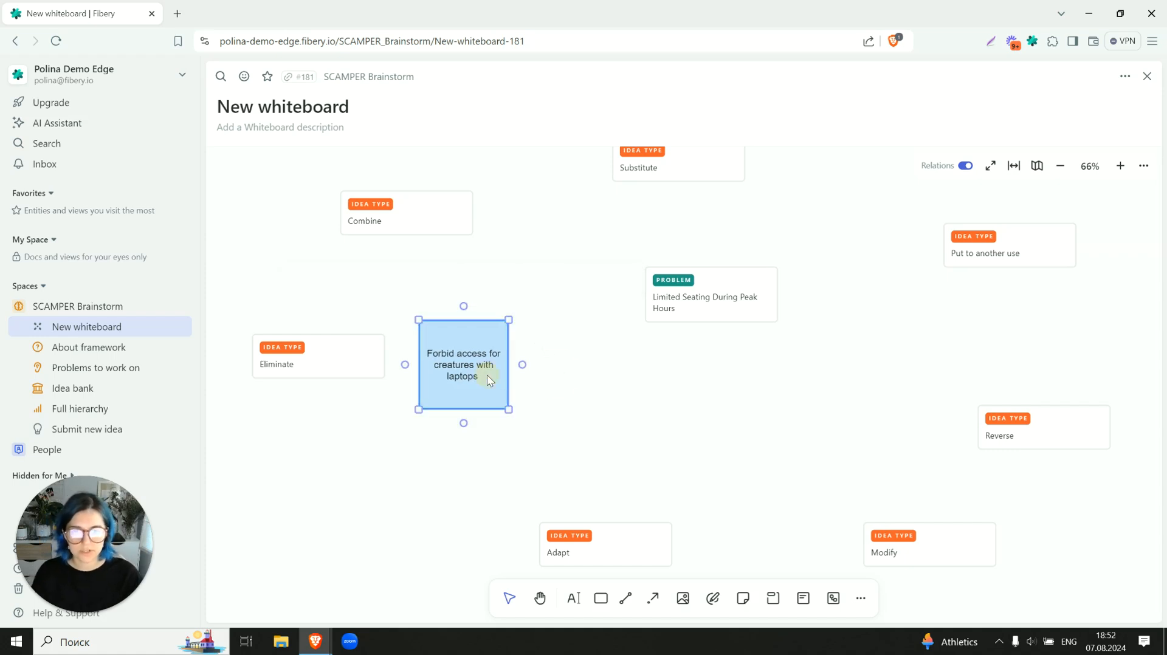
# - Reshape the laptops idea into a wider, lower rectangle and connect the Eliminate card to it with an arrow
pyautogui.moveTo(509, 410); pyautogui.dragTo(537, 382)
pyautogui.moveTo(387, 357)
pyautogui.mouseDown()
pyautogui.moveTo(394, 326)
pyautogui.moveTo(407, 322)
pyautogui.mouseUp()
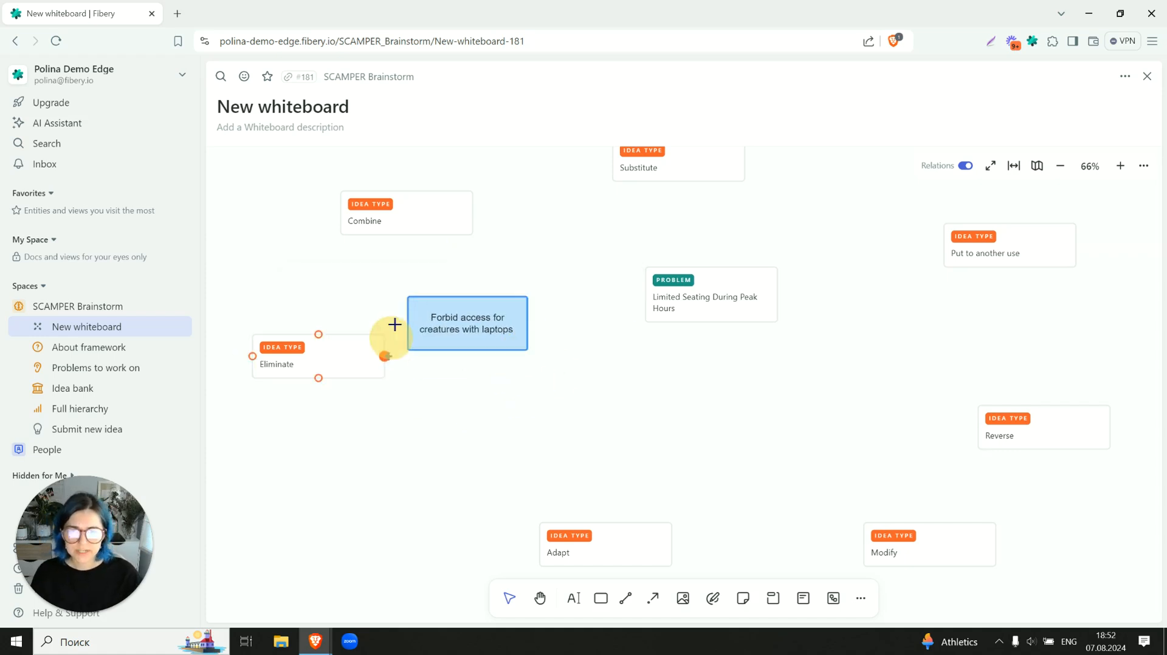
pyautogui.click(464, 414)
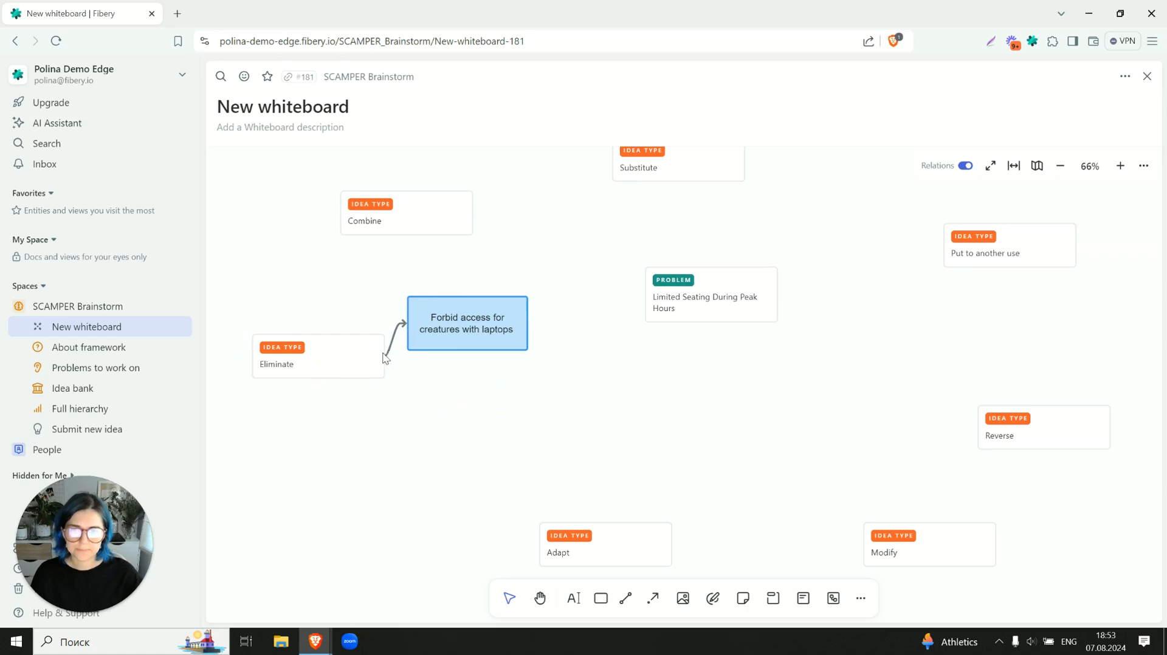
# - Draw a second rectangle above the Adapt card with the text "Only simple positions are sold during peak hours"
pyautogui.scroll(1, 347, 301)
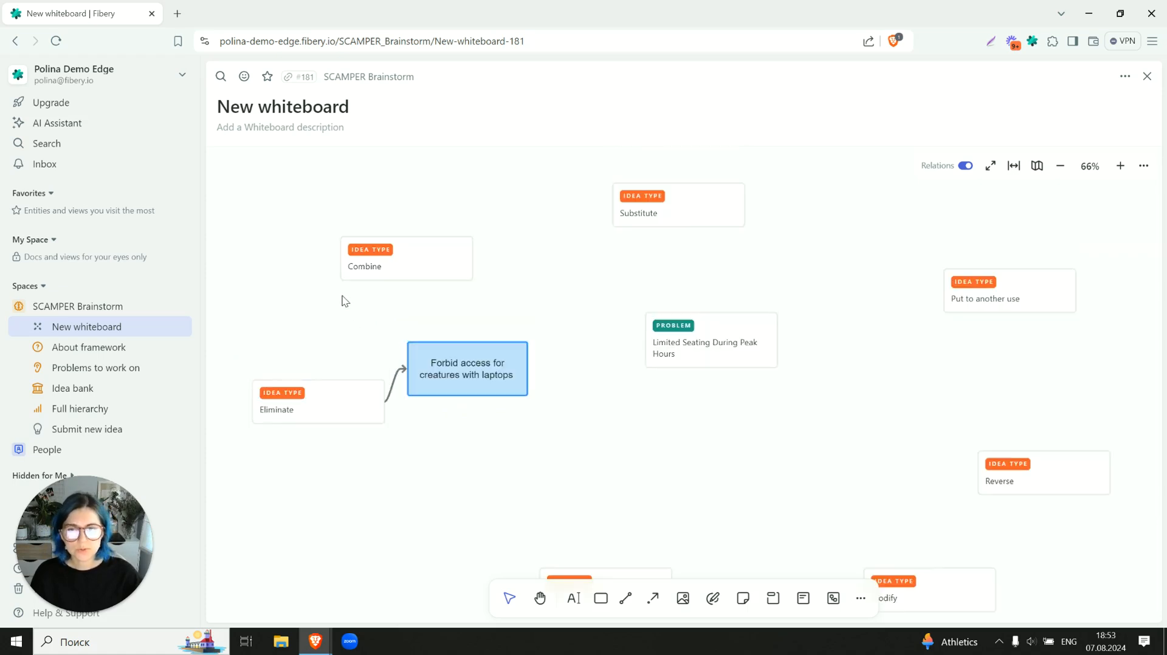
pyautogui.scroll(-1, 334, 297)
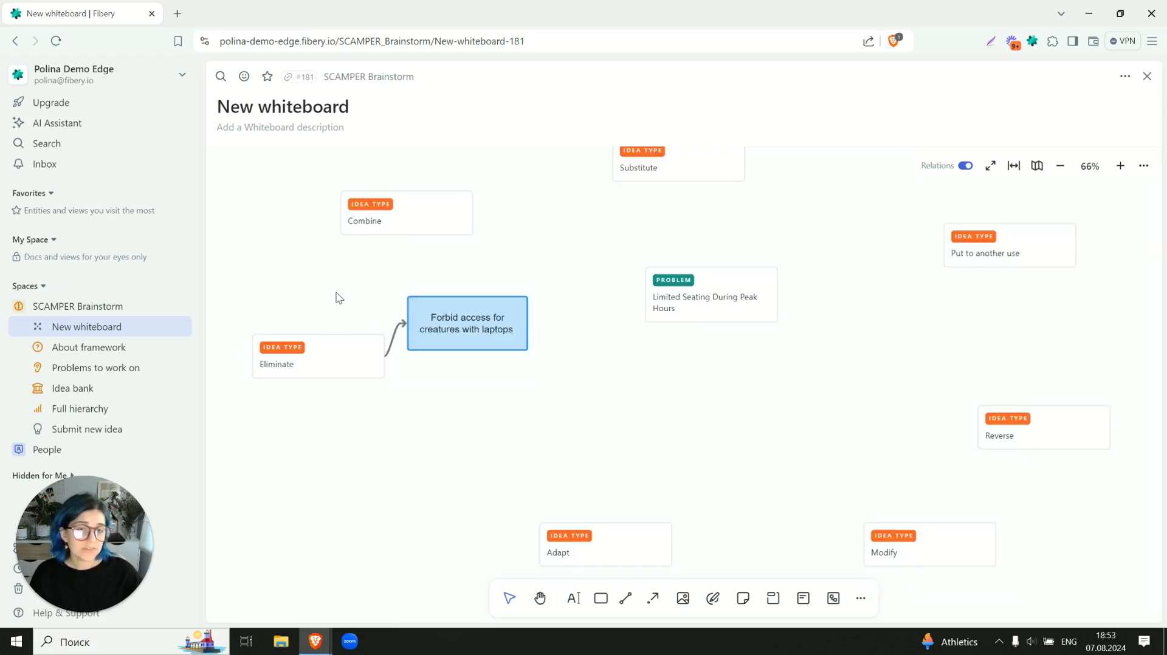
pyautogui.hscroll(2, 602, 362)
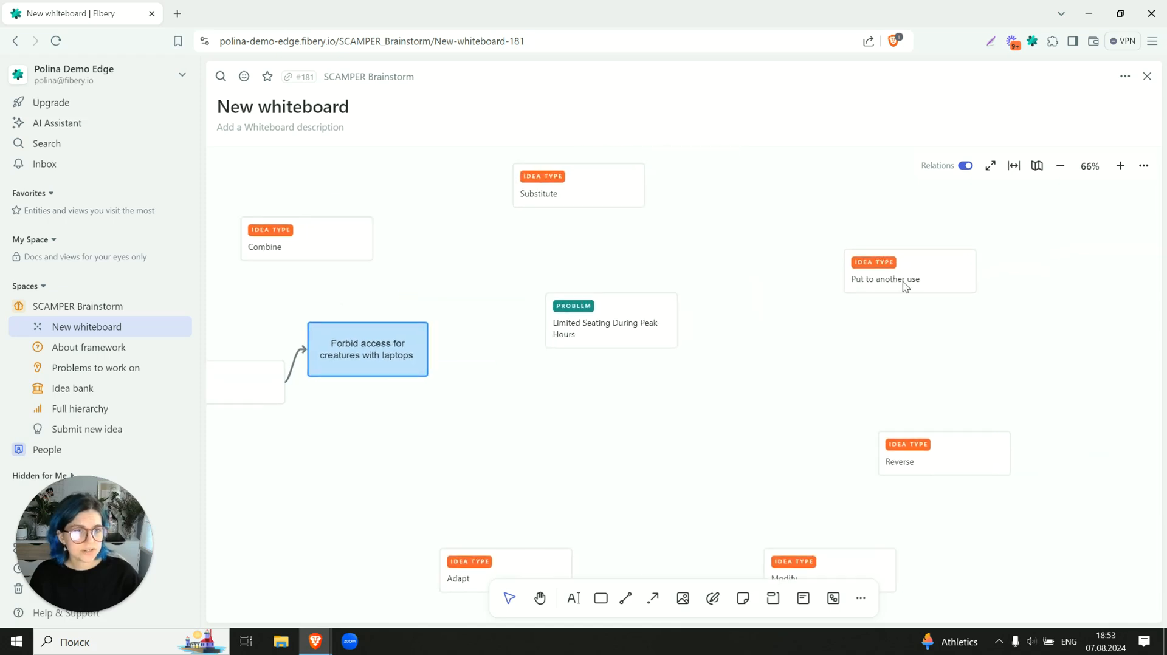
pyautogui.scroll(-1, 906, 287)
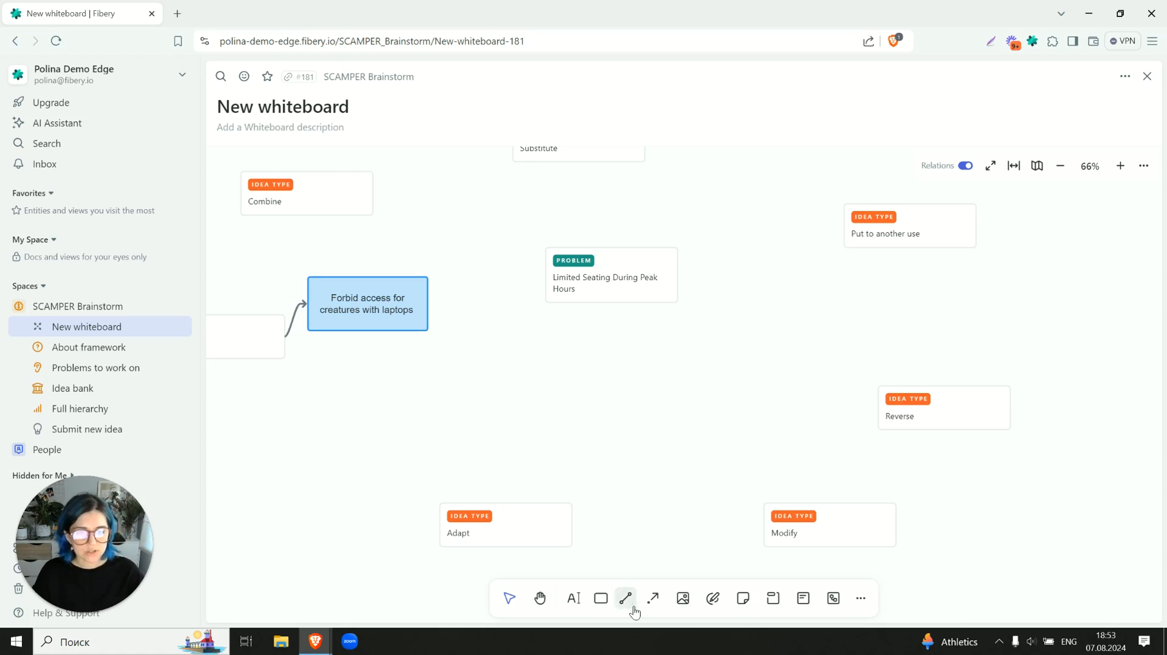
pyautogui.click(600, 599)
pyautogui.moveTo(474, 417); pyautogui.dragTo(593, 469)
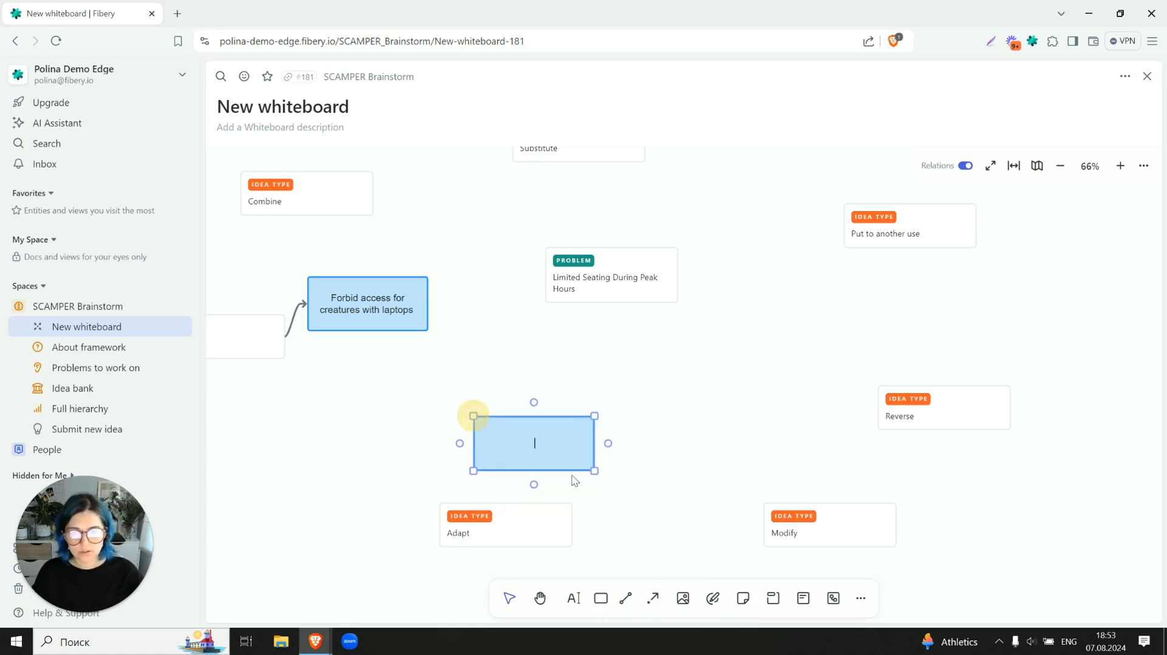
pyautogui.write('Only simp')
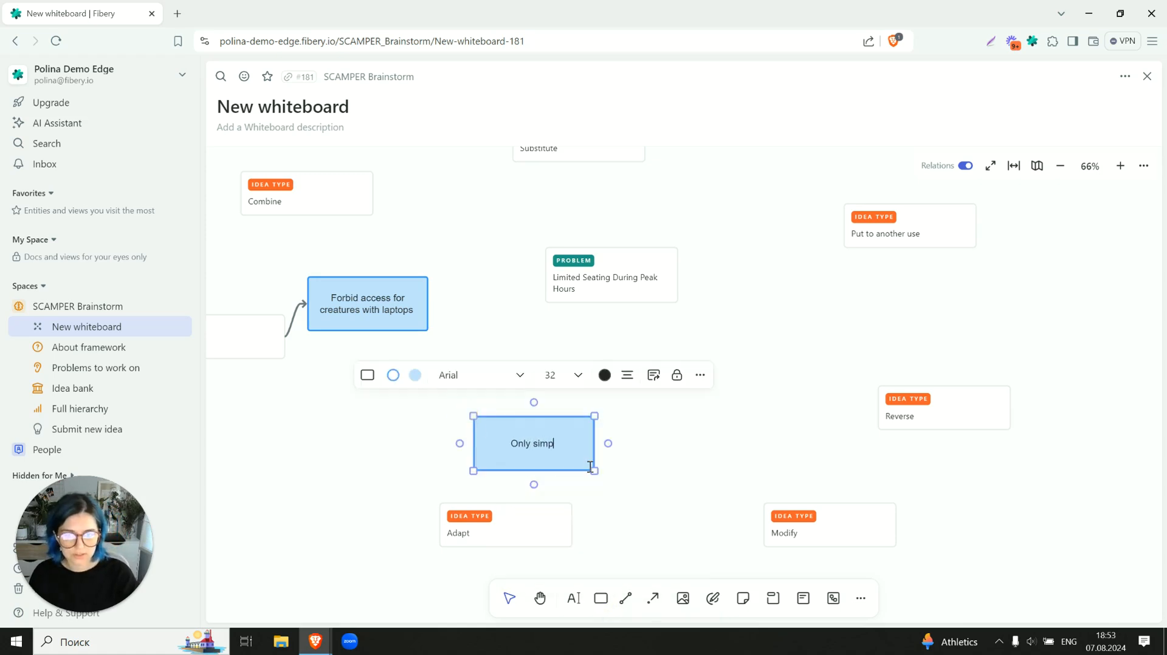
pyautogui.write('le positions are all')
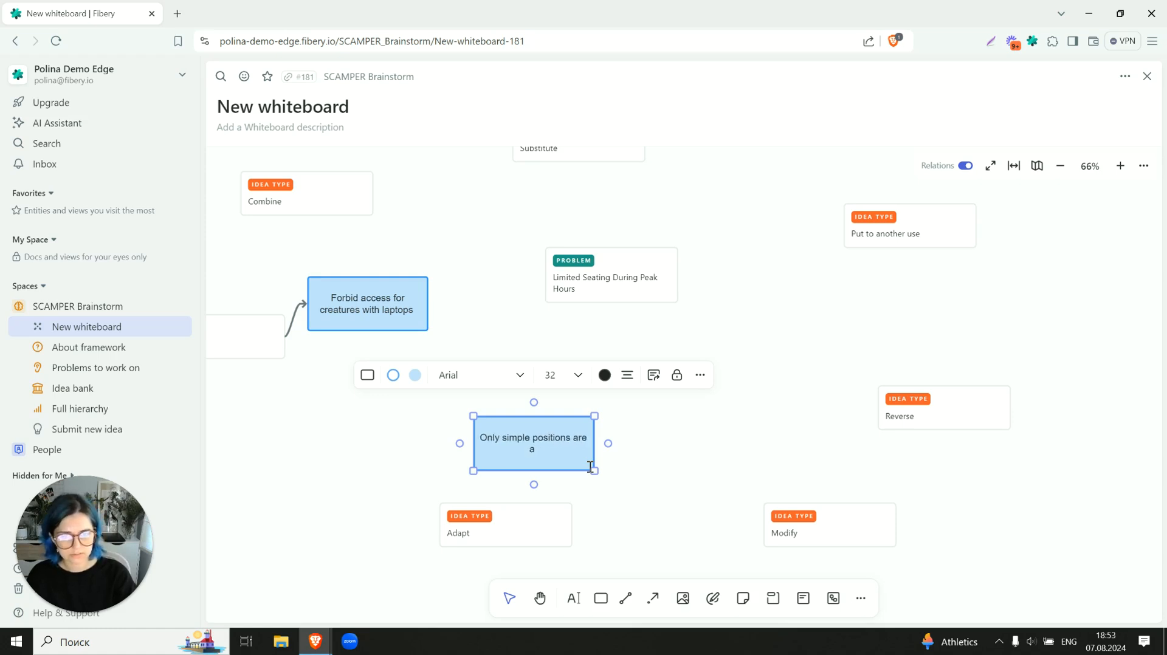
pyautogui.press('BackSpace')
pyautogui.write('sold durin')
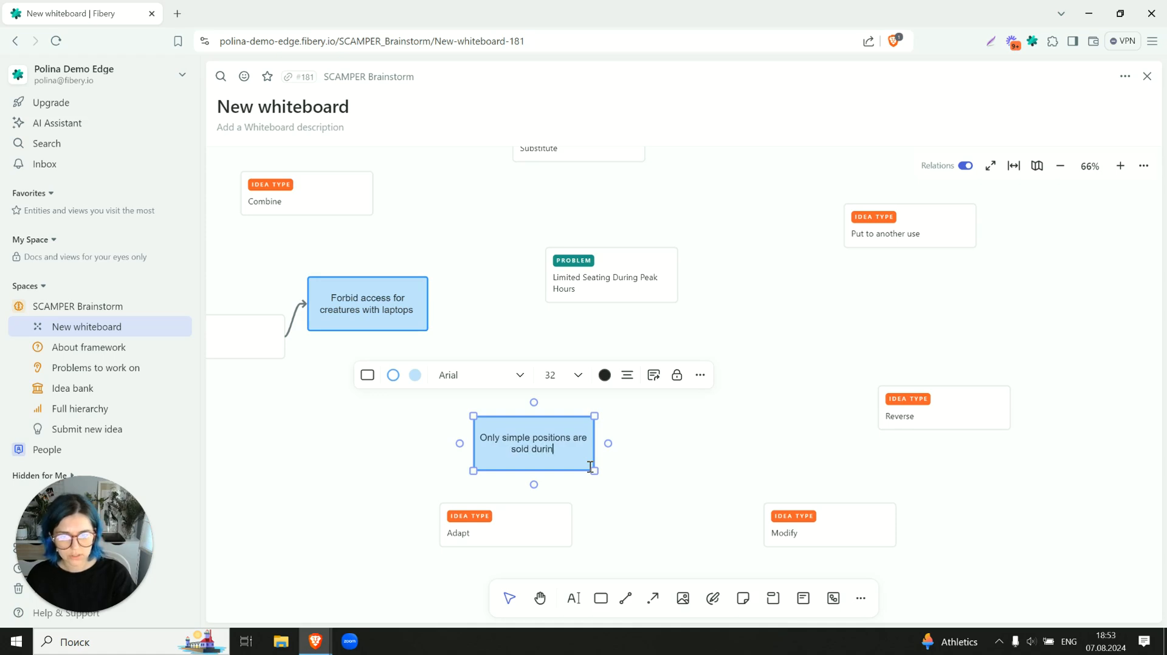
pyautogui.write('g peak')
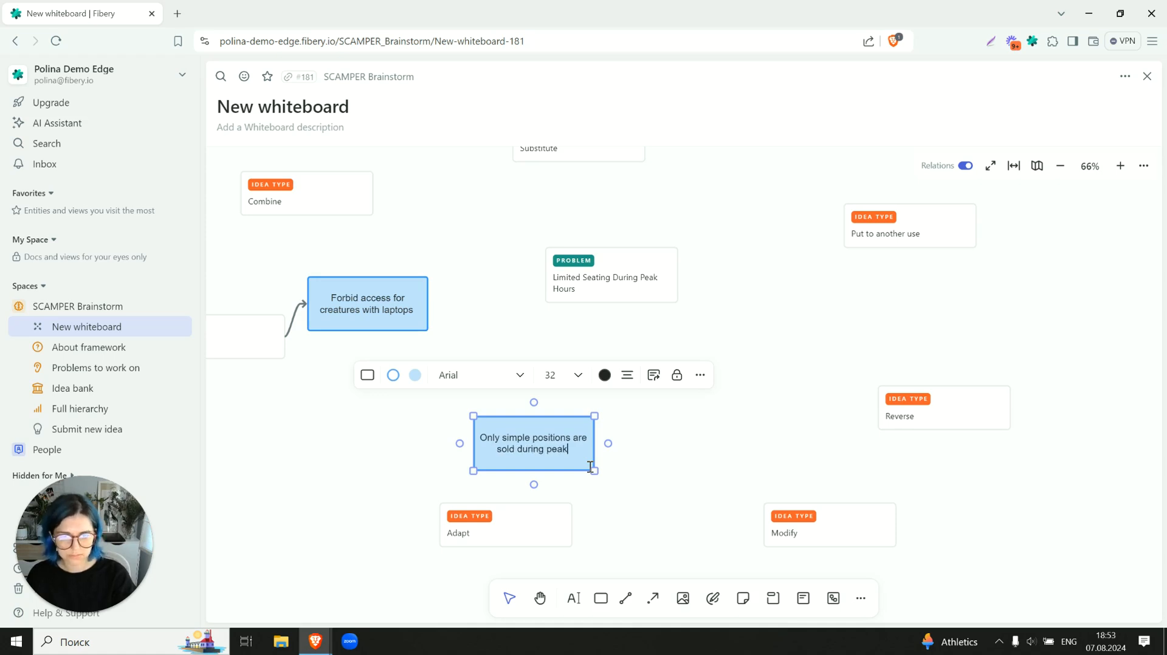
pyautogui.write(' hours')
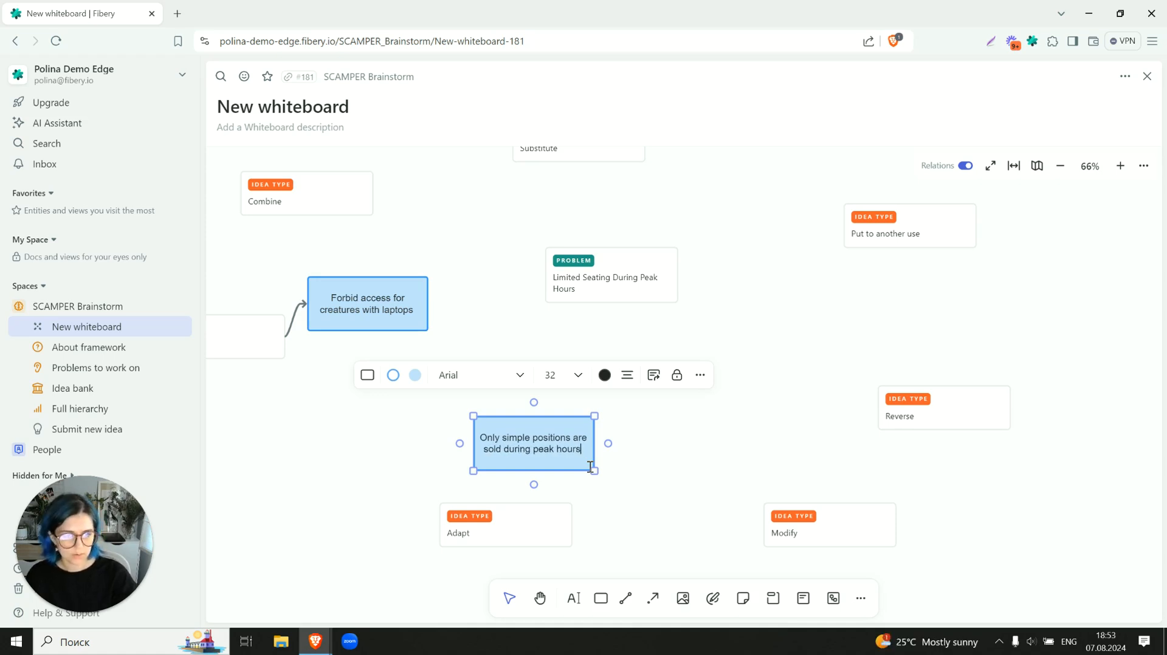
# - Connect the Adapt card to the simple positions rectangle with an arrow and move Adapt further left
pyautogui.click(250, 281)
pyautogui.hscroll(-3, 385, 416)
pyautogui.click(486, 522)
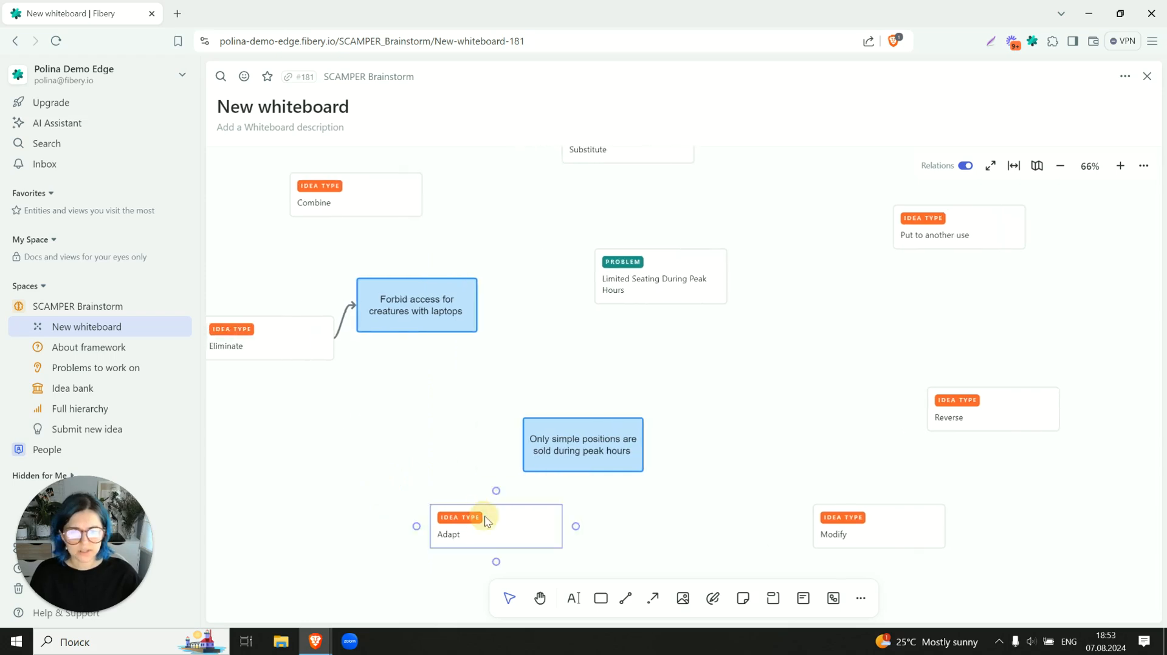
pyautogui.moveTo(496, 490); pyautogui.dragTo(522, 438)
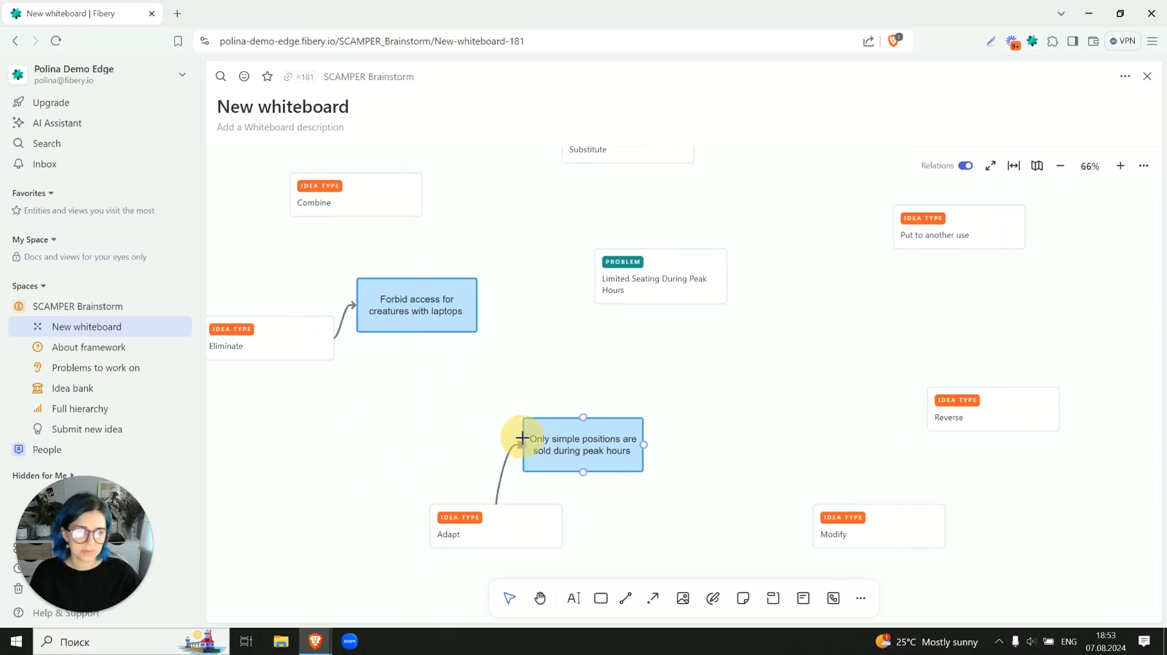
pyautogui.moveTo(461, 532); pyautogui.dragTo(390, 527)
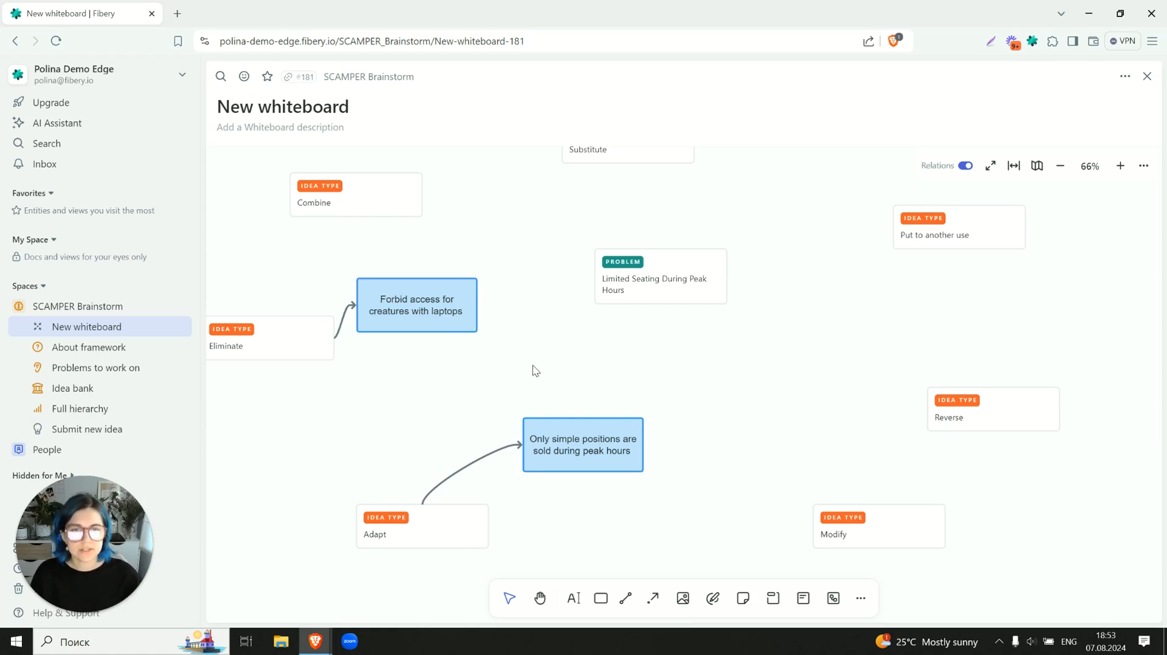
# - Draw arrows from the Limited Seating During Peak Hours card to both idea rectangles, then select the laptops idea
pyautogui.click(623, 289)
pyautogui.moveTo(581, 276); pyautogui.dragTo(415, 279)
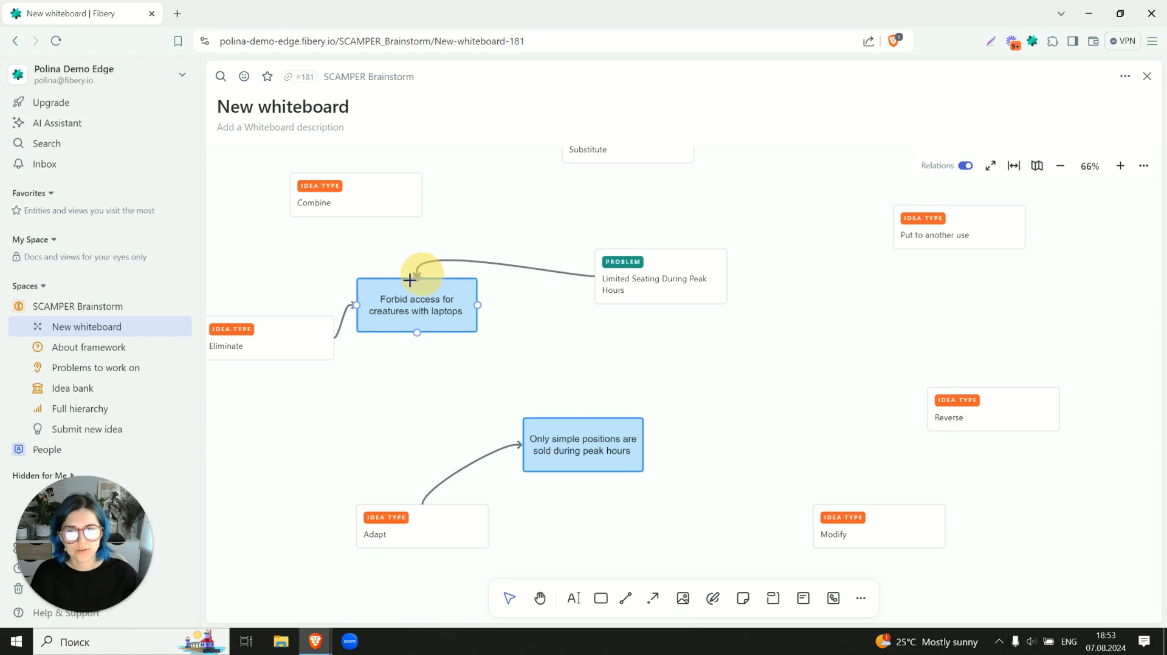
pyautogui.moveTo(661, 317); pyautogui.dragTo(585, 416)
pyautogui.click(465, 331)
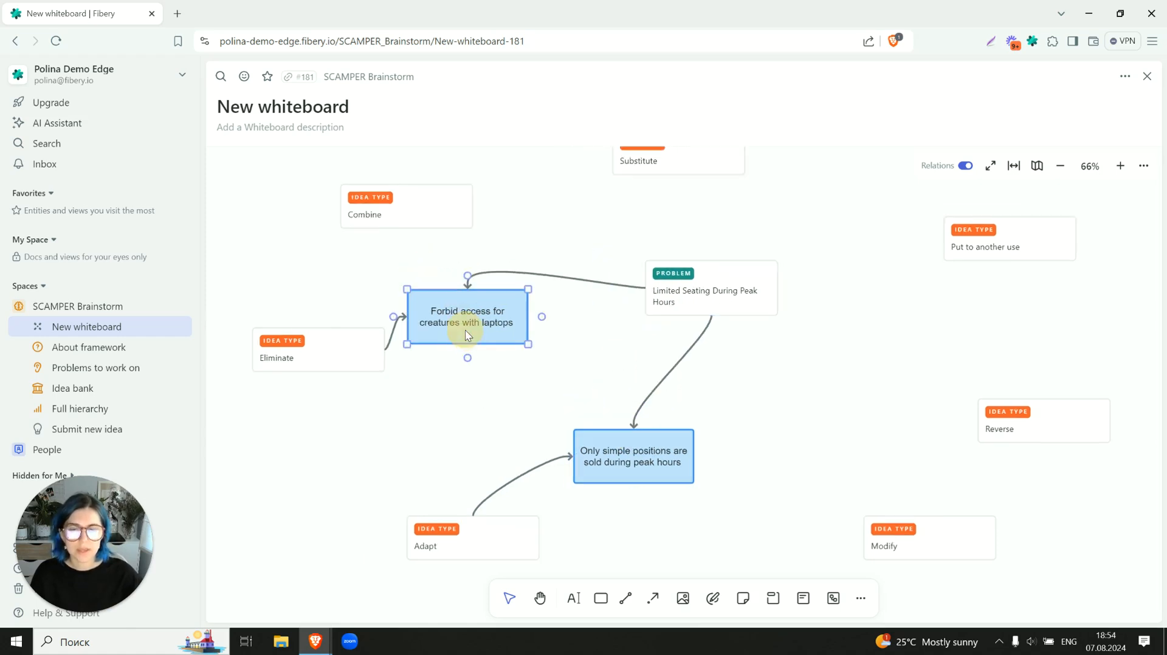
# - Convert the "Forbid access for creatures with laptops" rectangle into an entity of the Idea database
pyautogui.click(624, 449)
pyautogui.click(482, 434)
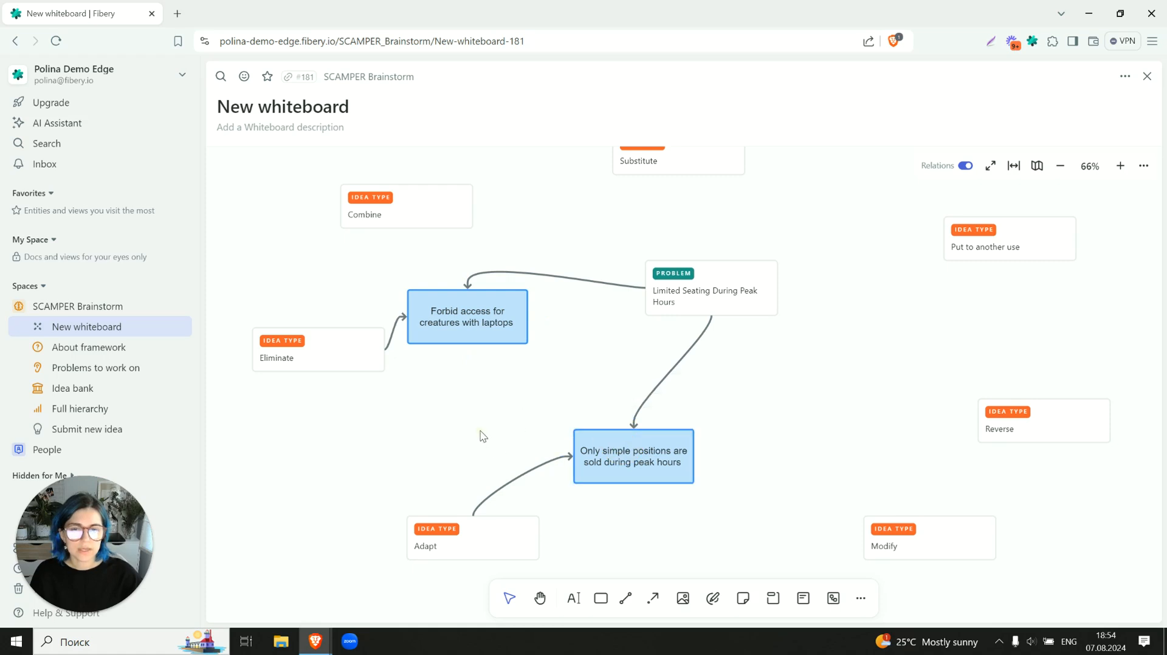
pyautogui.click(481, 342)
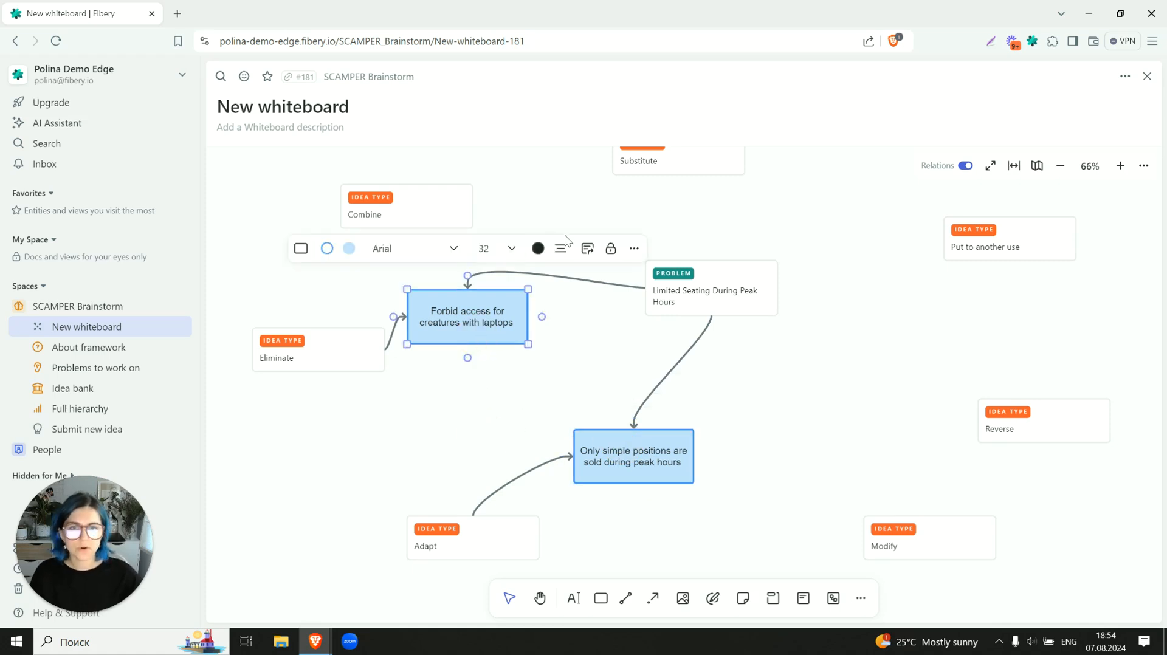
pyautogui.click(587, 251)
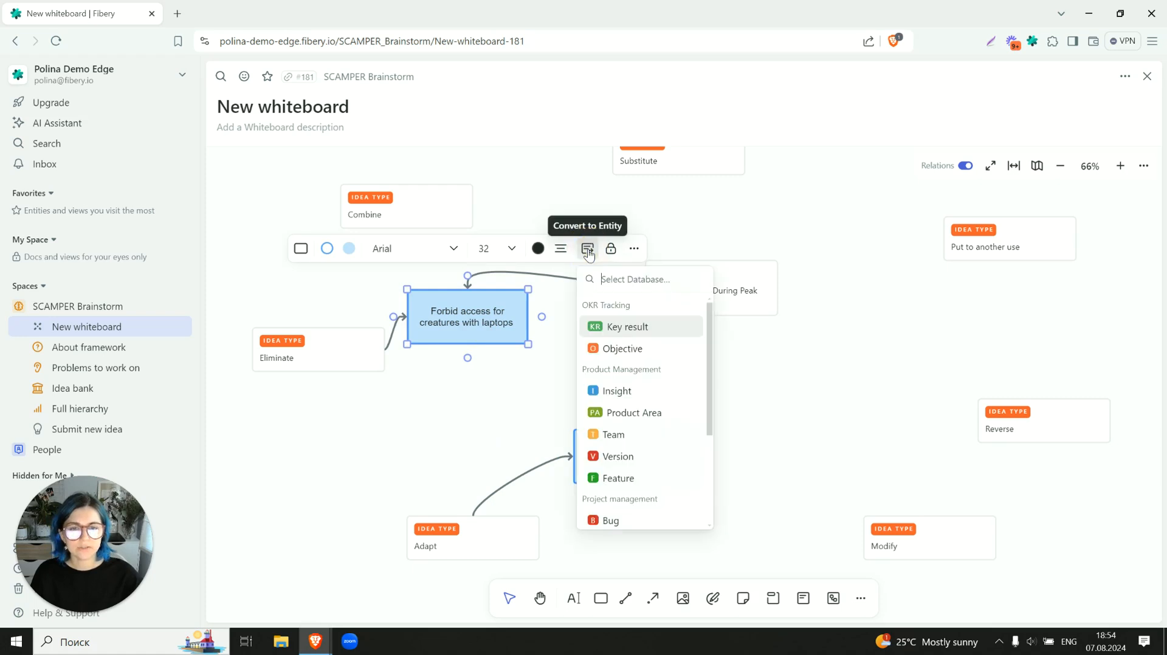
pyautogui.write('i')
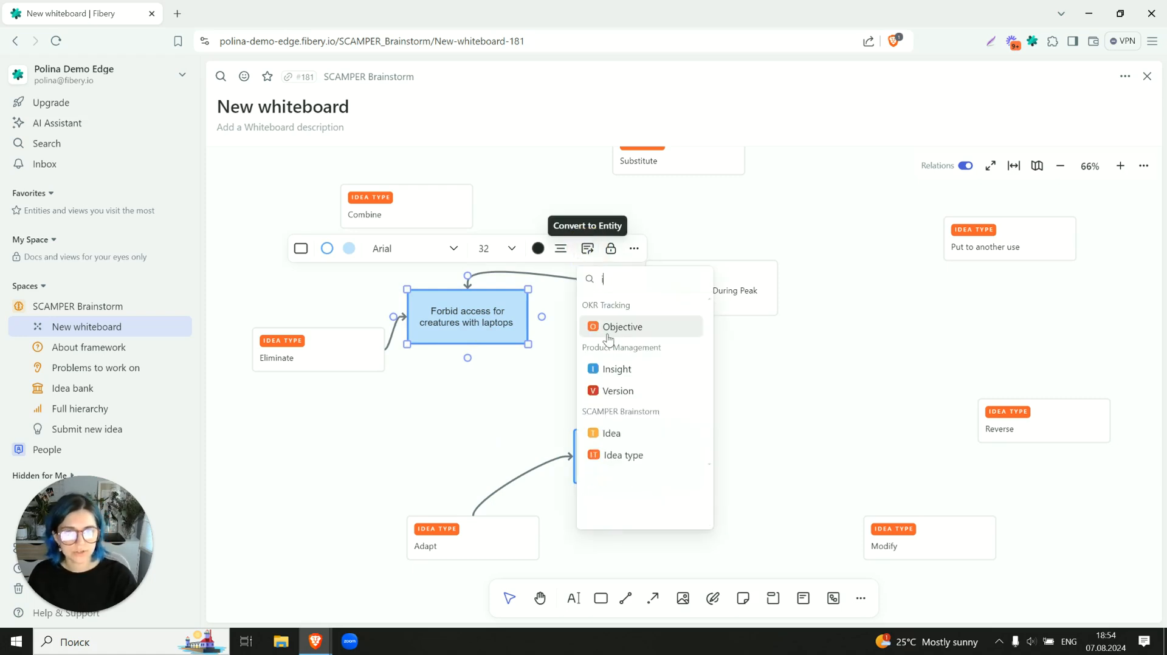
pyautogui.write('d acce')
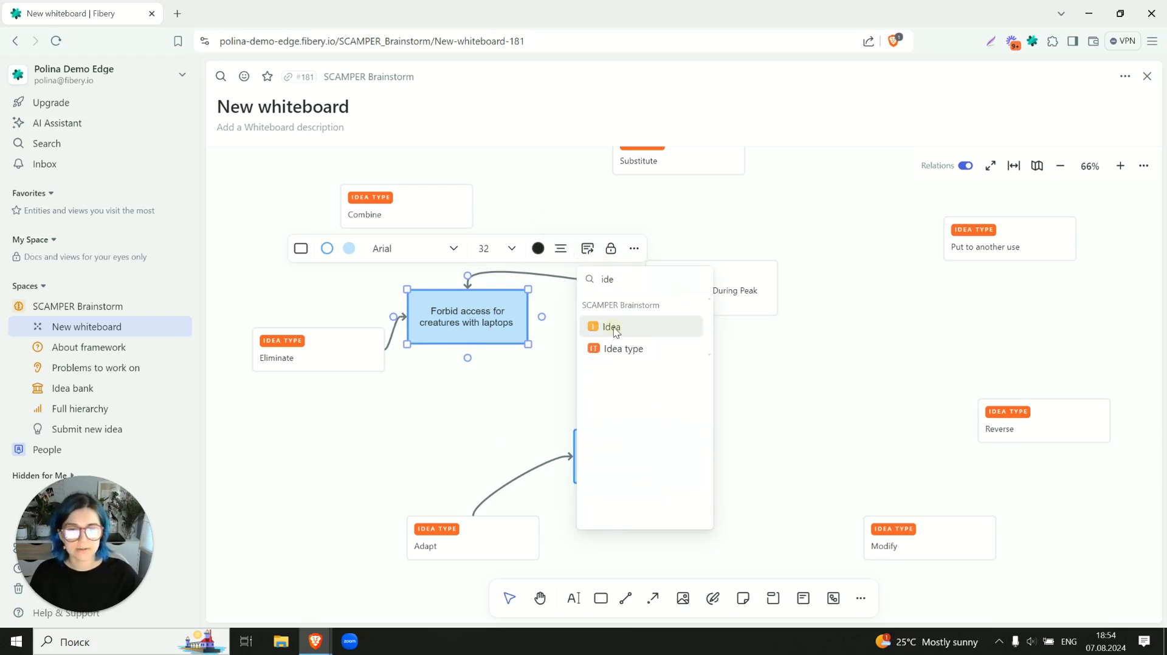
pyautogui.click(609, 330)
# - Convert the "Only simple positions are sold during peak hours" rectangle into an Idea entity
pyautogui.click(636, 457)
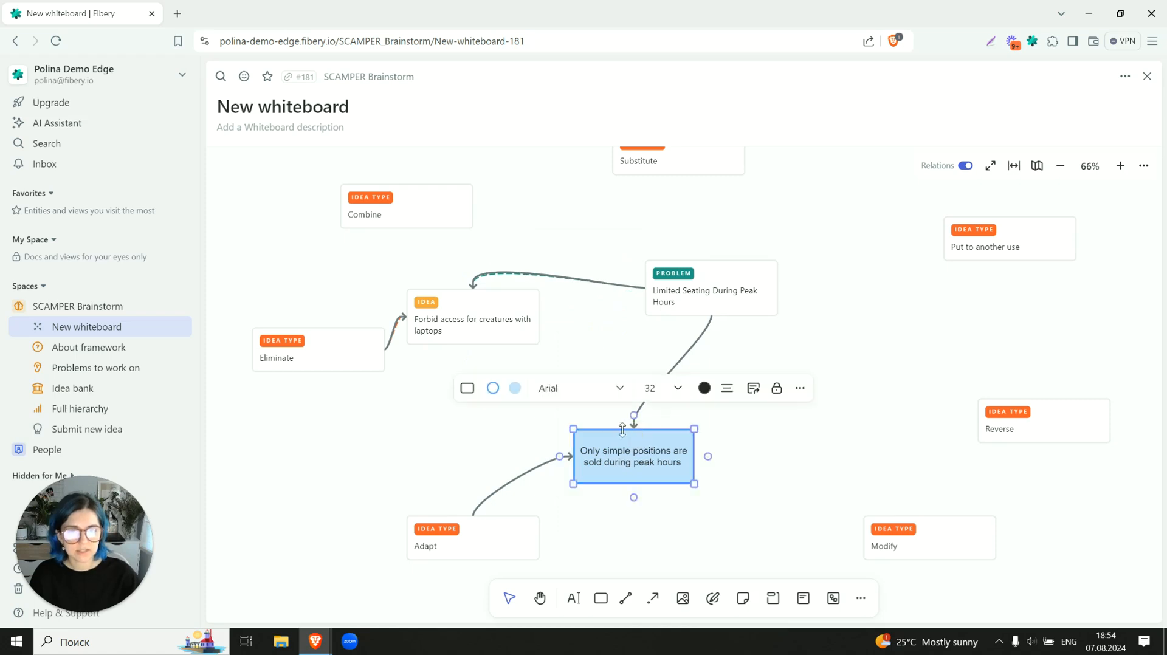
pyautogui.click(753, 392)
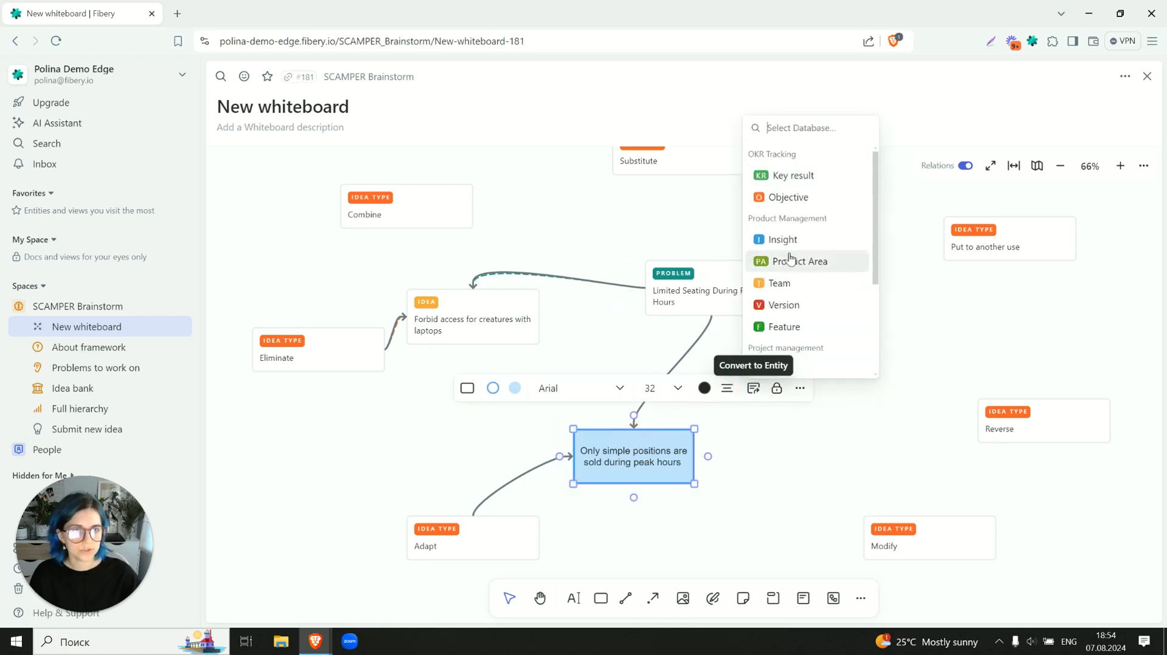
pyautogui.write('ide')
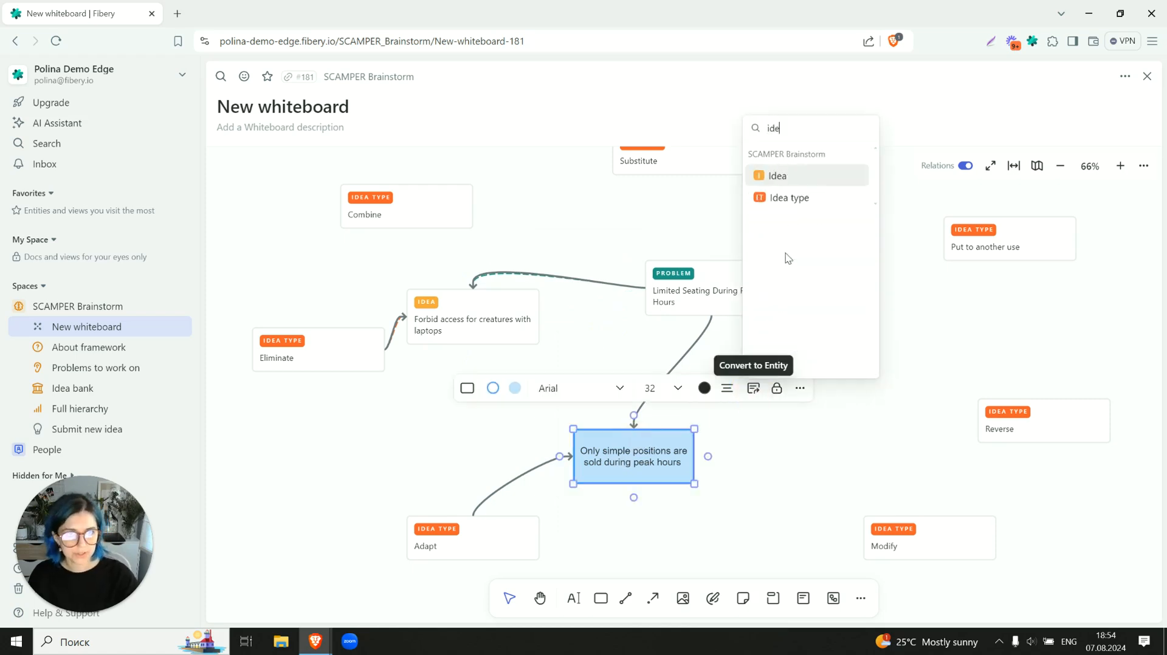
pyautogui.click(783, 177)
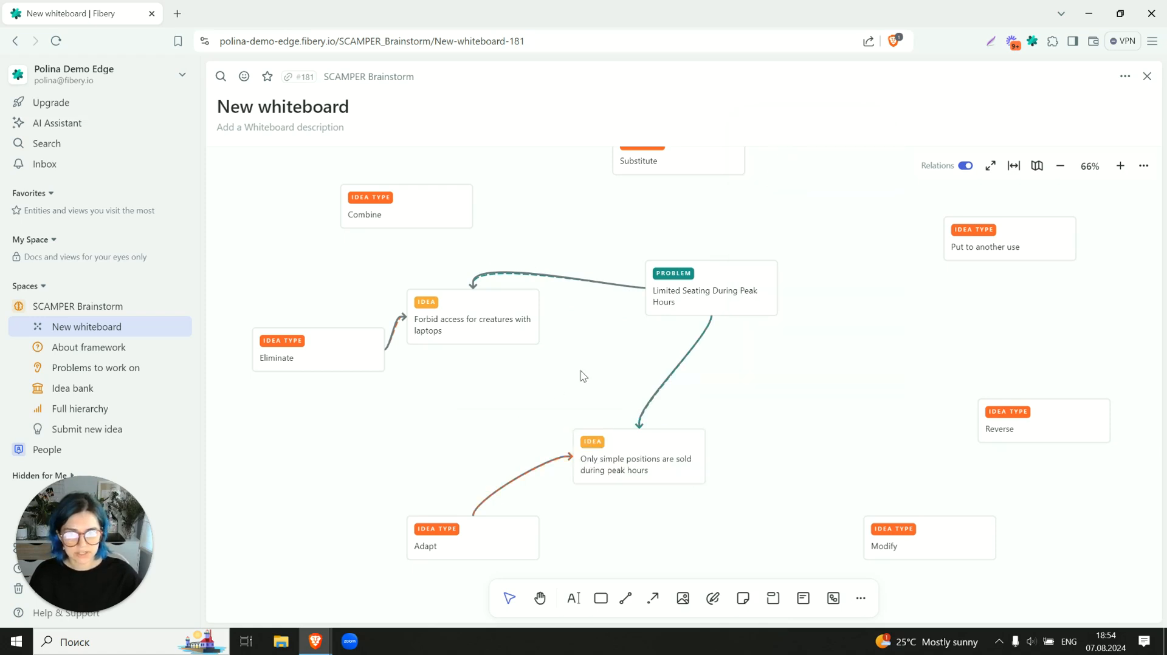
# - Open the laptops idea, set its short description to "No laptops - less time spent on precious tables", and close it
pyautogui.click(470, 340)
pyautogui.doubleClick(468, 336)
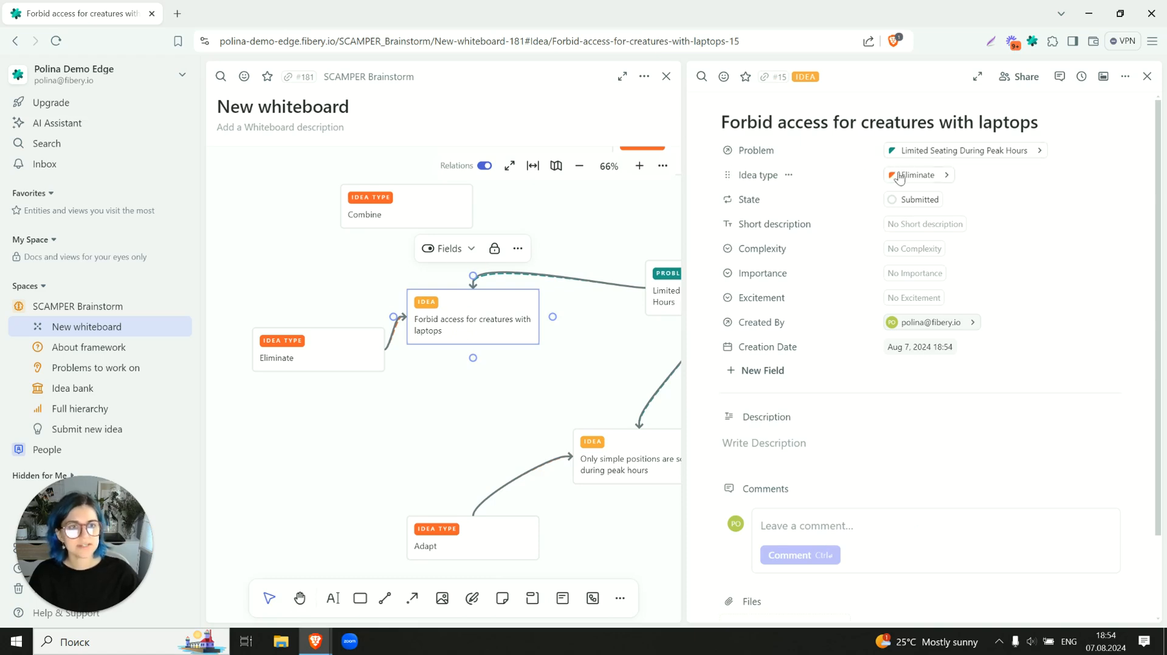
pyautogui.click(897, 224)
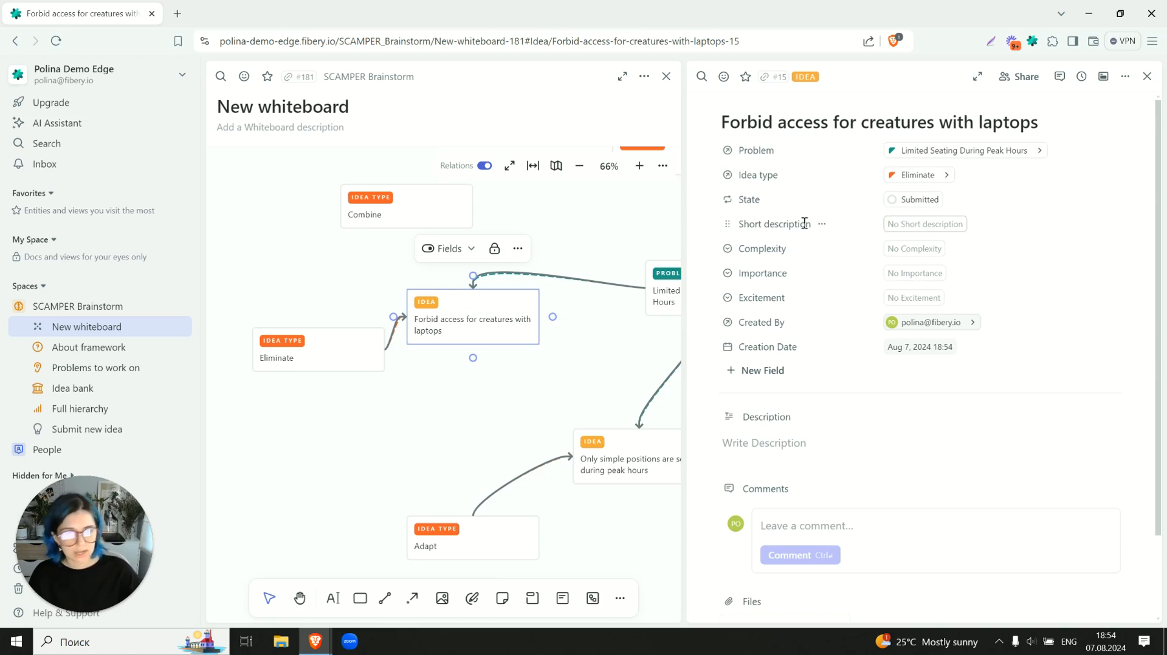
pyautogui.write('No laptops -')
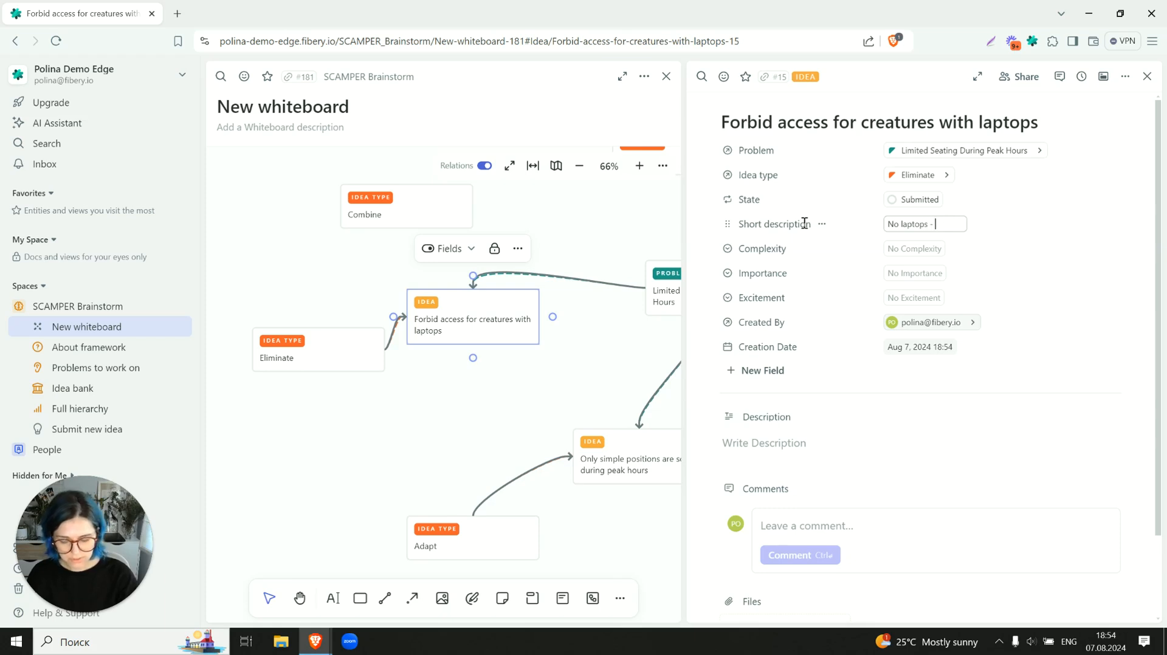
pyautogui.write('spen')
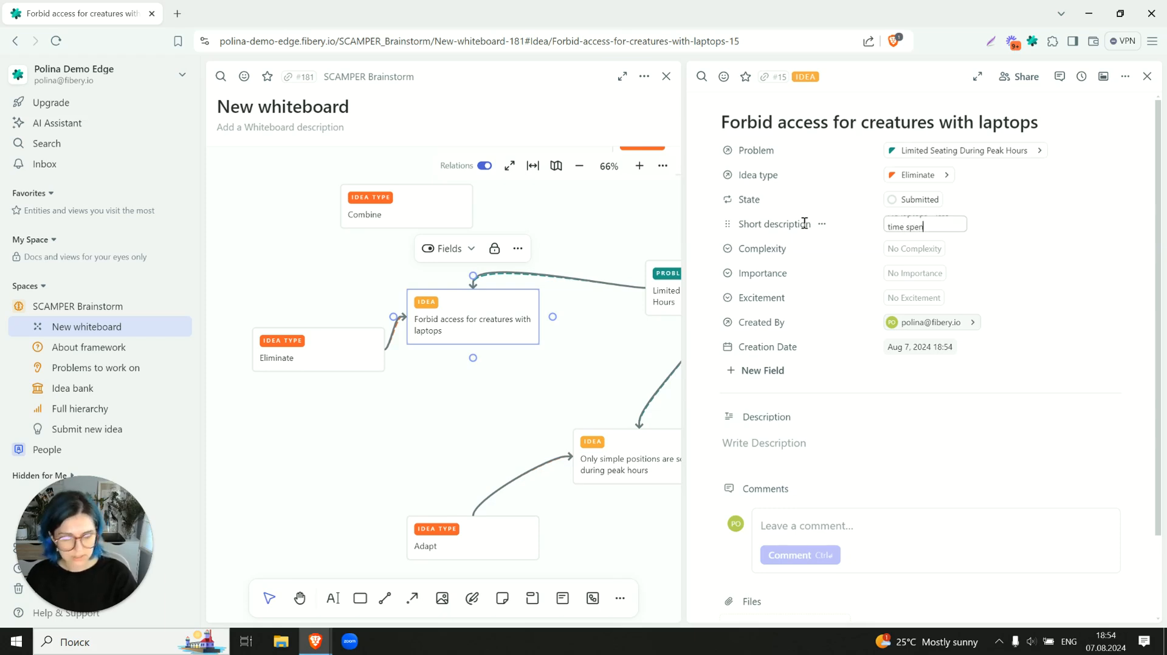
pyautogui.write('t on pre')
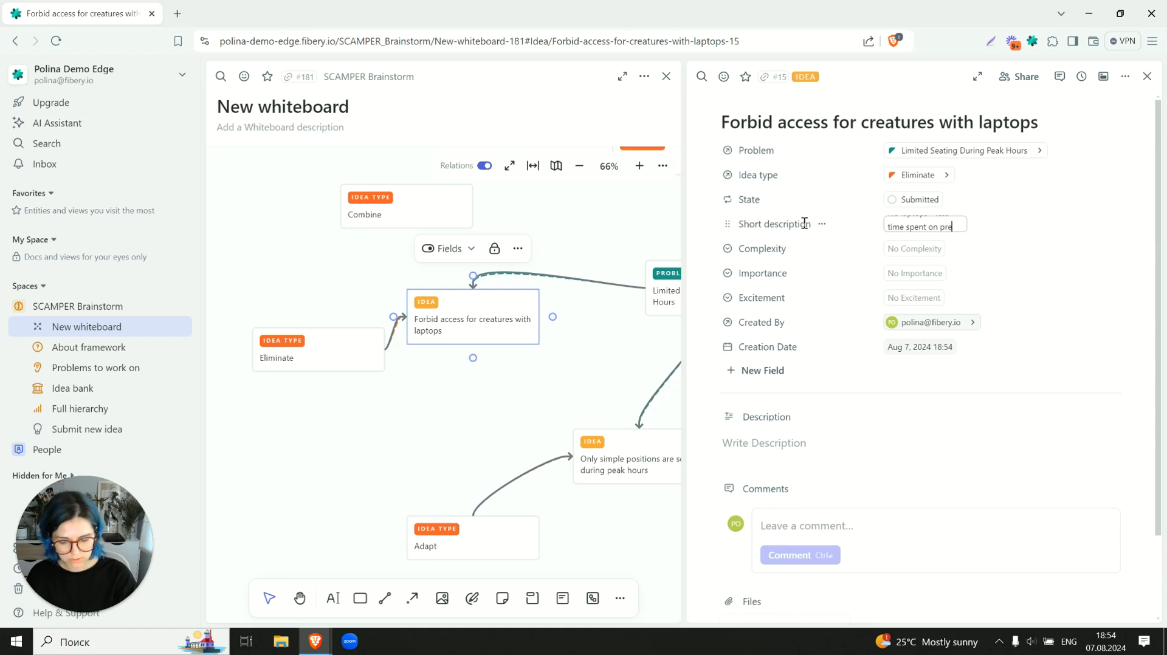
pyautogui.write('cious tables')
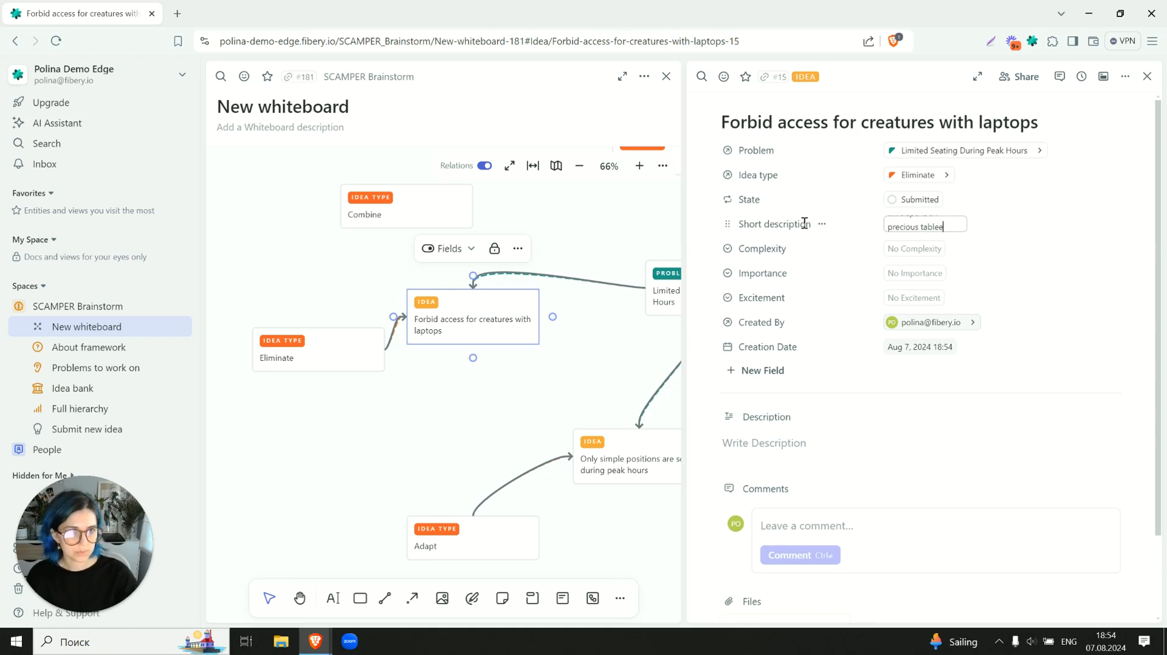
pyautogui.click(828, 378)
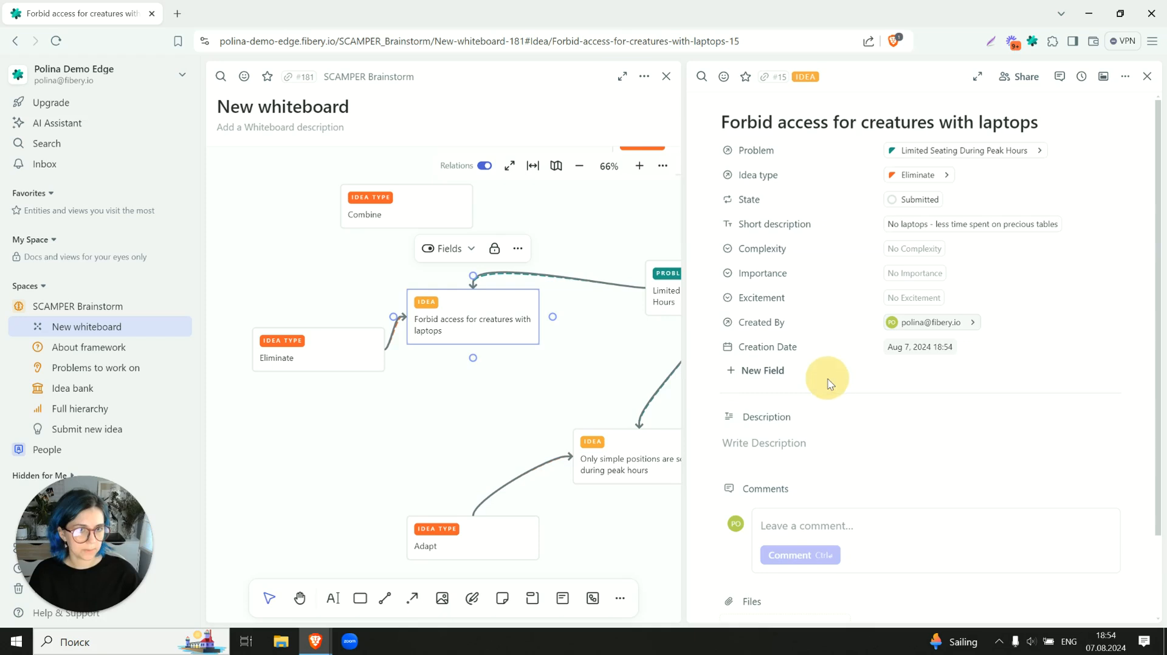
pyautogui.click(1147, 76)
pyautogui.click(357, 399)
# - Open the Idea bank and check the ideas listed under Limited Seating During Peak Hours
pyautogui.scroll(-2, 358, 401)
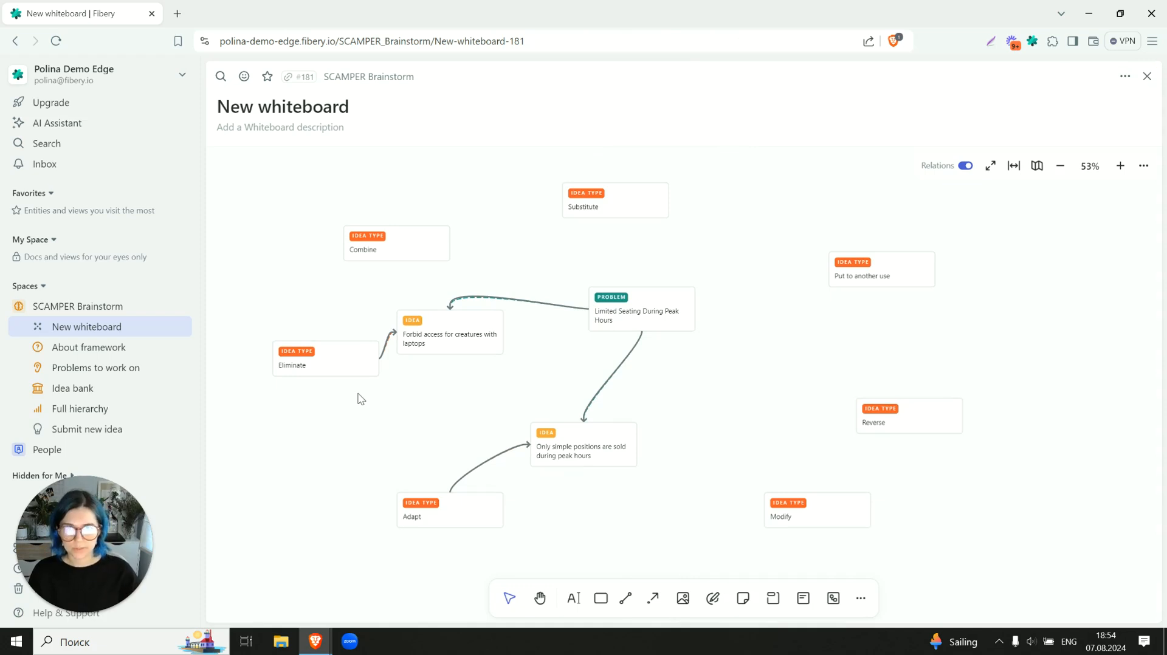
pyautogui.click(101, 391)
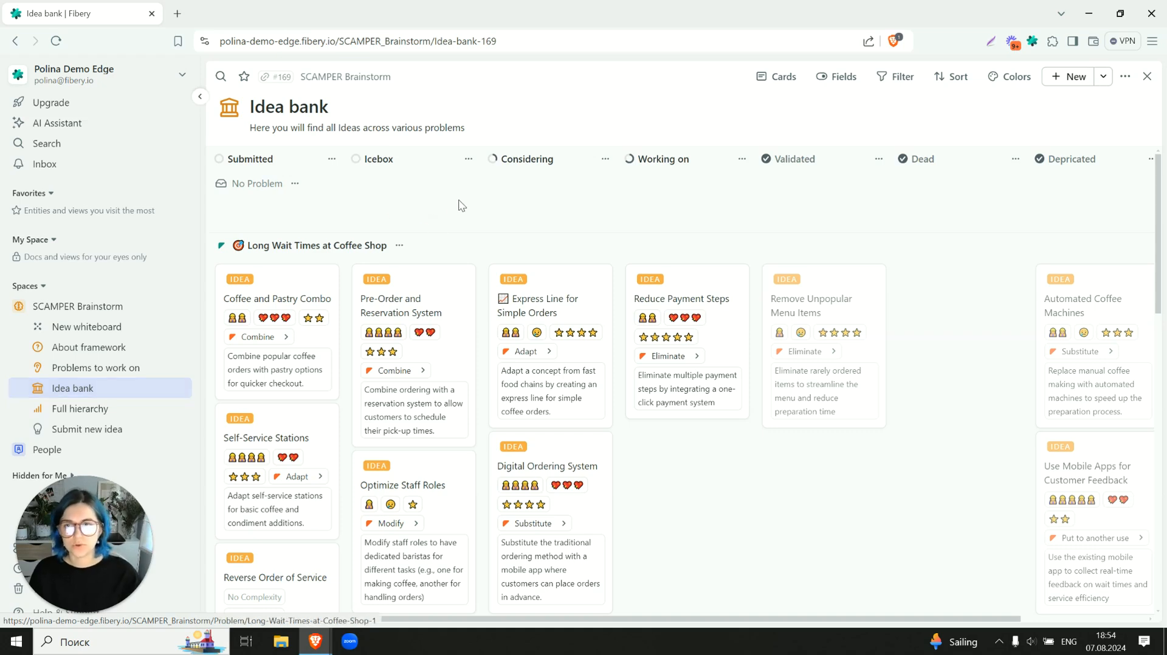
pyautogui.scroll(-15, 458, 203)
pyautogui.scroll(1, 420, 219)
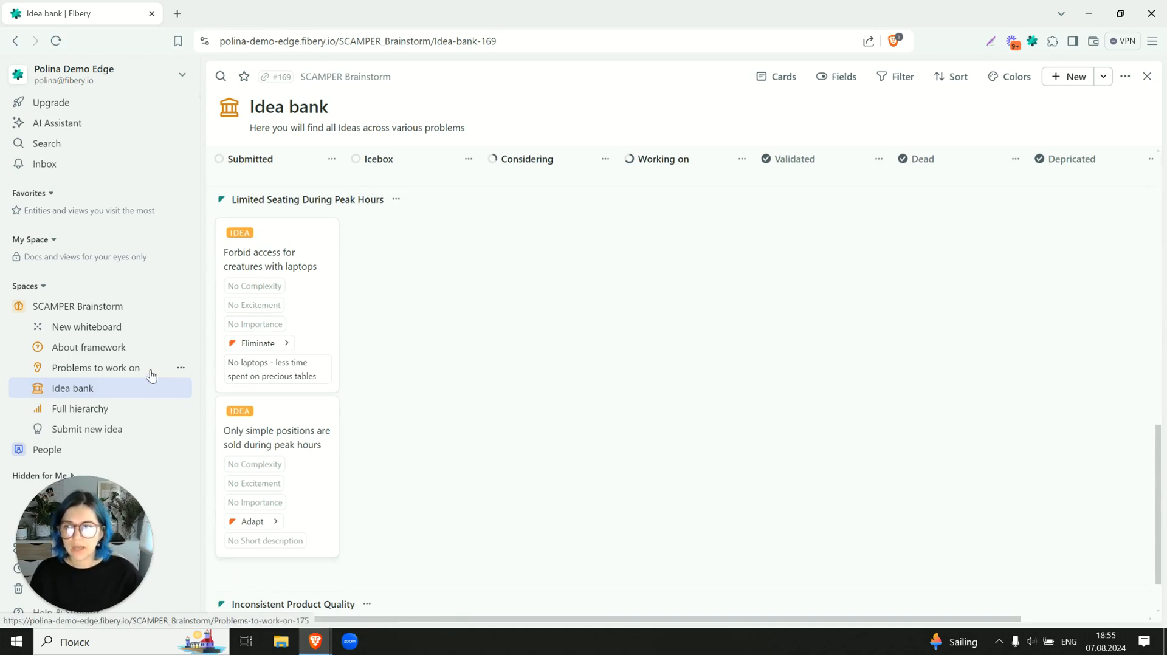
# - From the whiteboard, open the Limited Seating During Peak Hours problem, link New whiteboard in its Whiteboards section, and close the problem
pyautogui.click(111, 331)
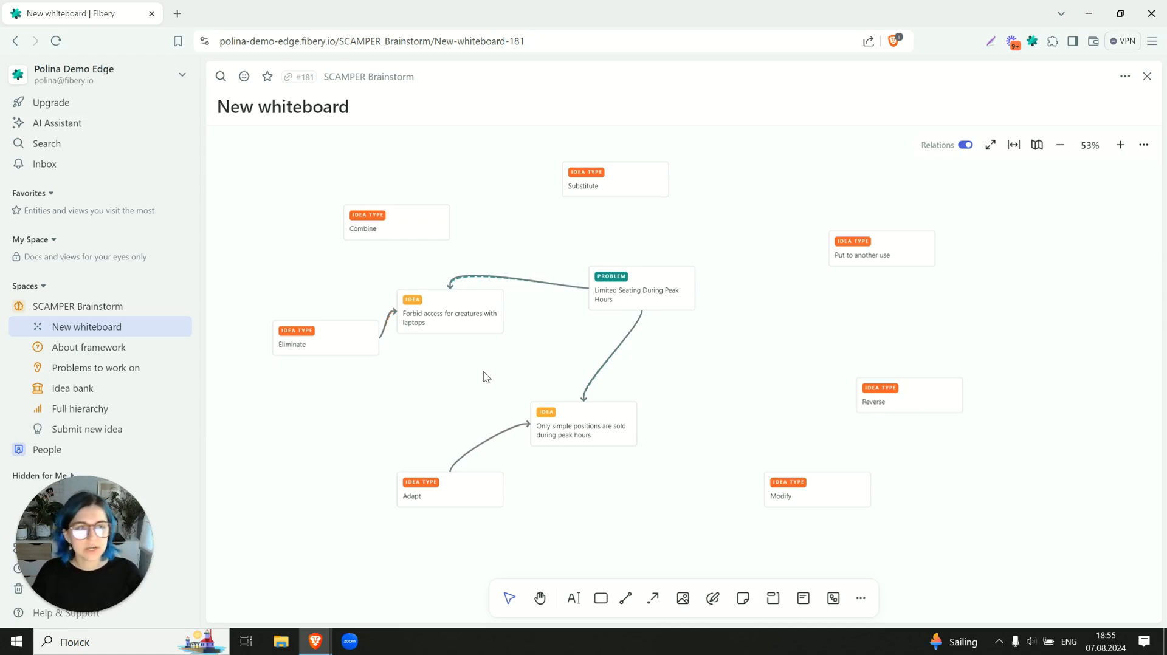
pyautogui.click(620, 304)
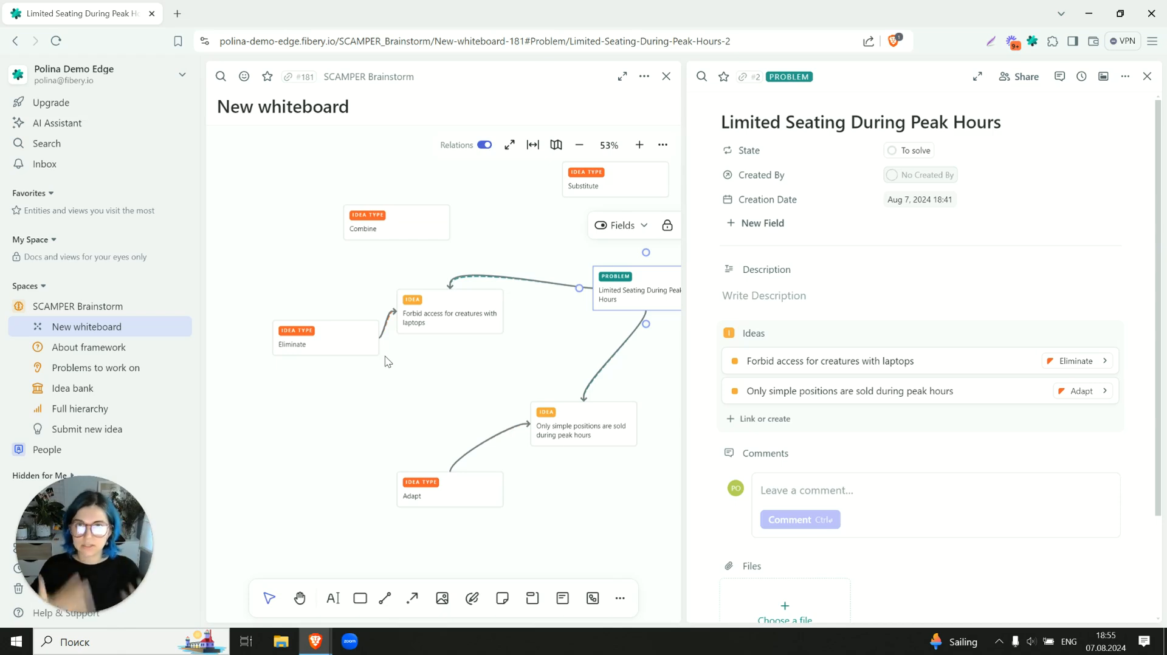
pyautogui.scroll(-2, 806, 430)
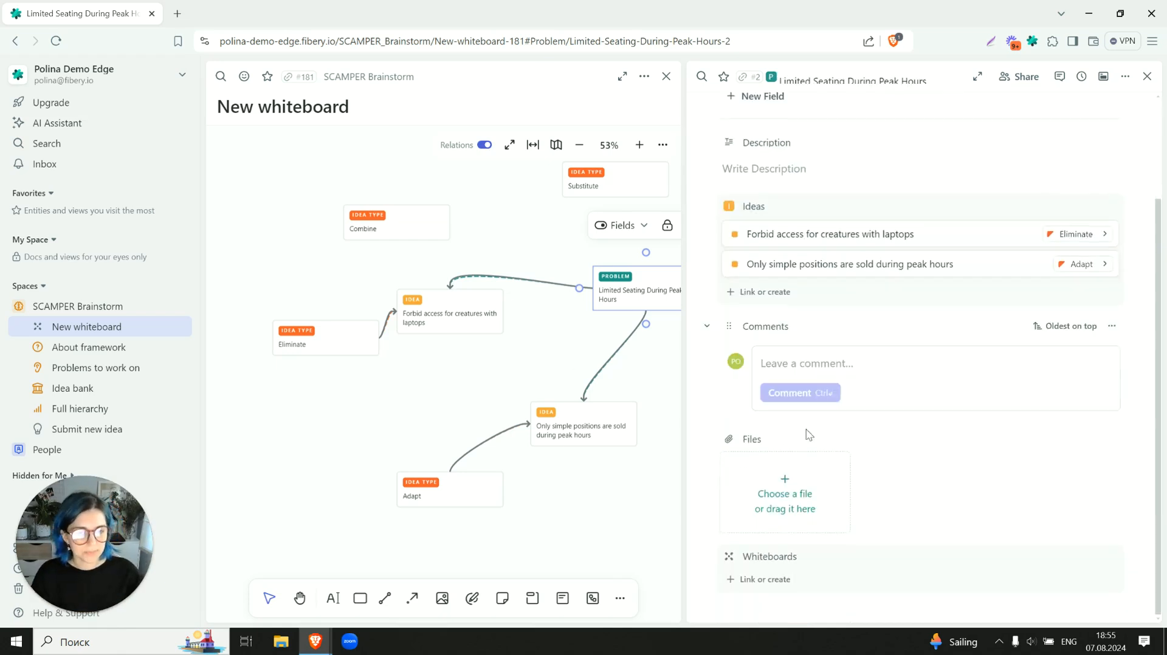
pyautogui.click(754, 581)
pyautogui.write('New whi')
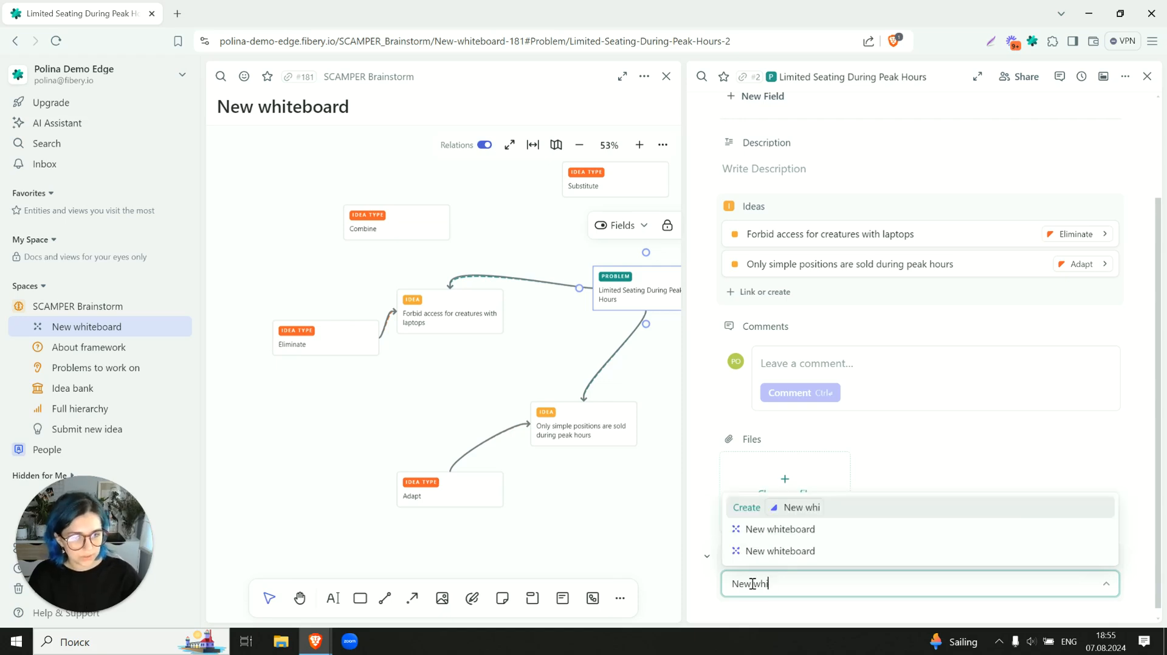
pyautogui.click(790, 530)
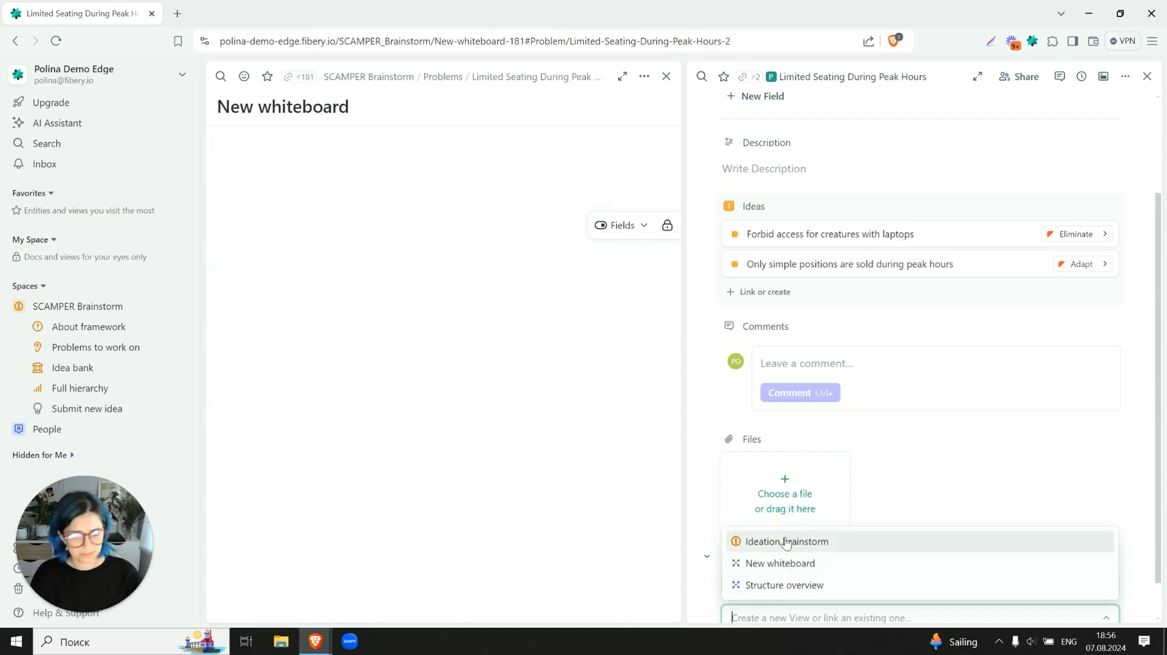
pyautogui.click(931, 490)
pyautogui.scroll(-1, 932, 490)
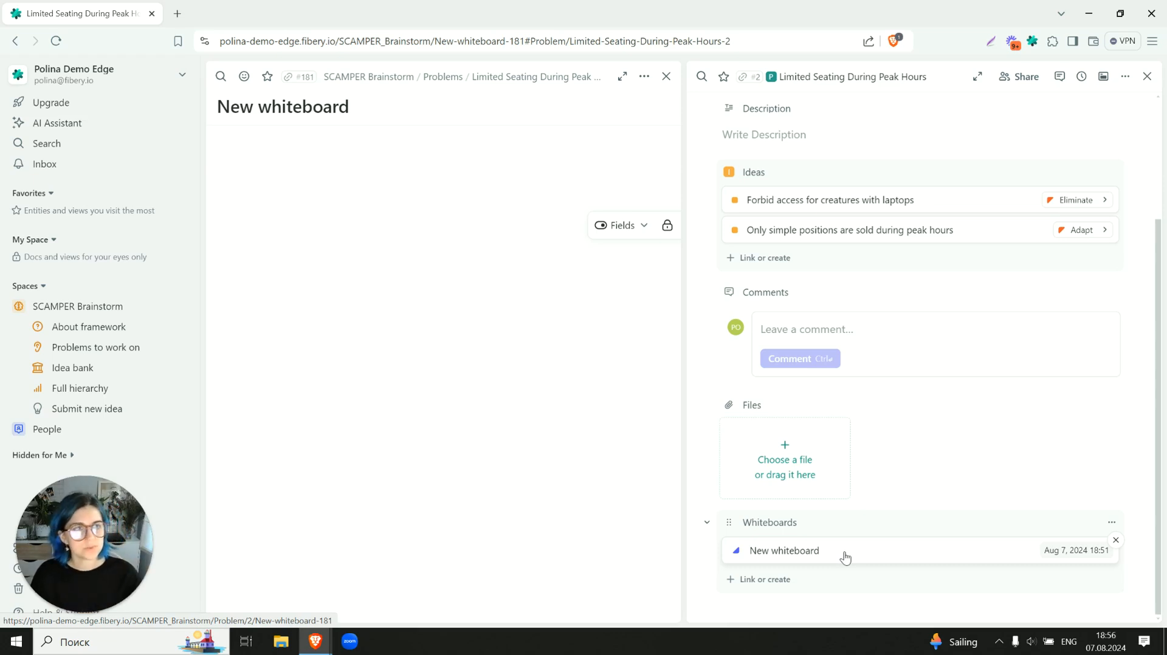
pyautogui.click(1147, 76)
pyautogui.click(477, 363)
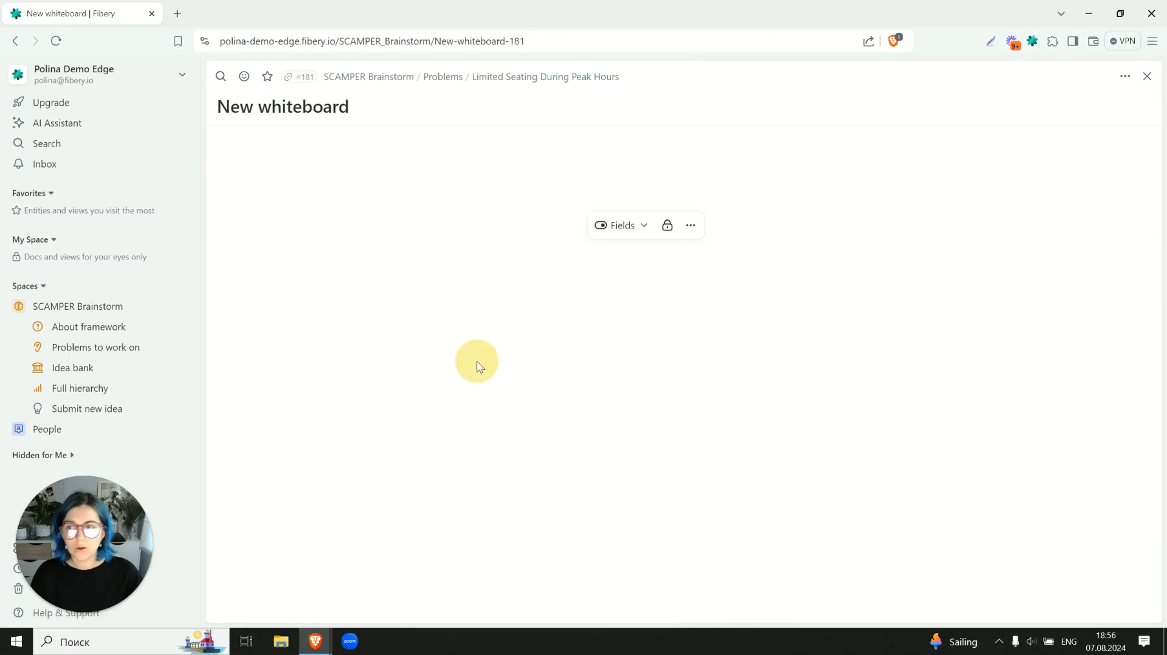
# - Return to the Idea bank and look through the ideas for Long Wait Times at Coffee Shop
pyautogui.click(112, 373)
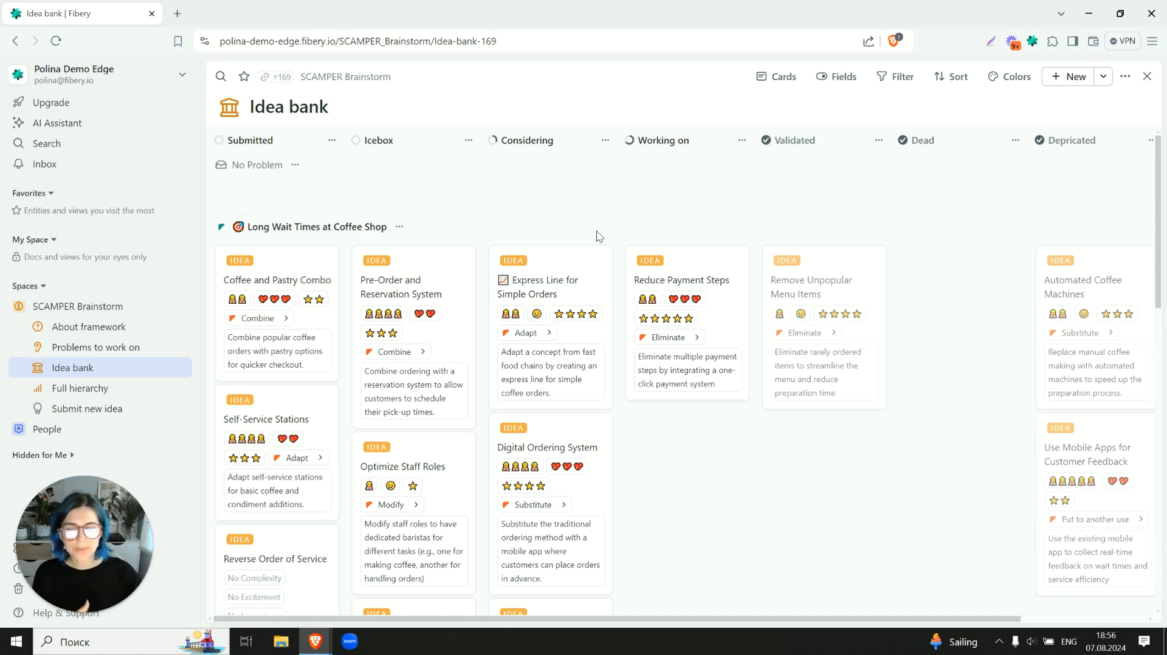
pyautogui.scroll(-1, 599, 238)
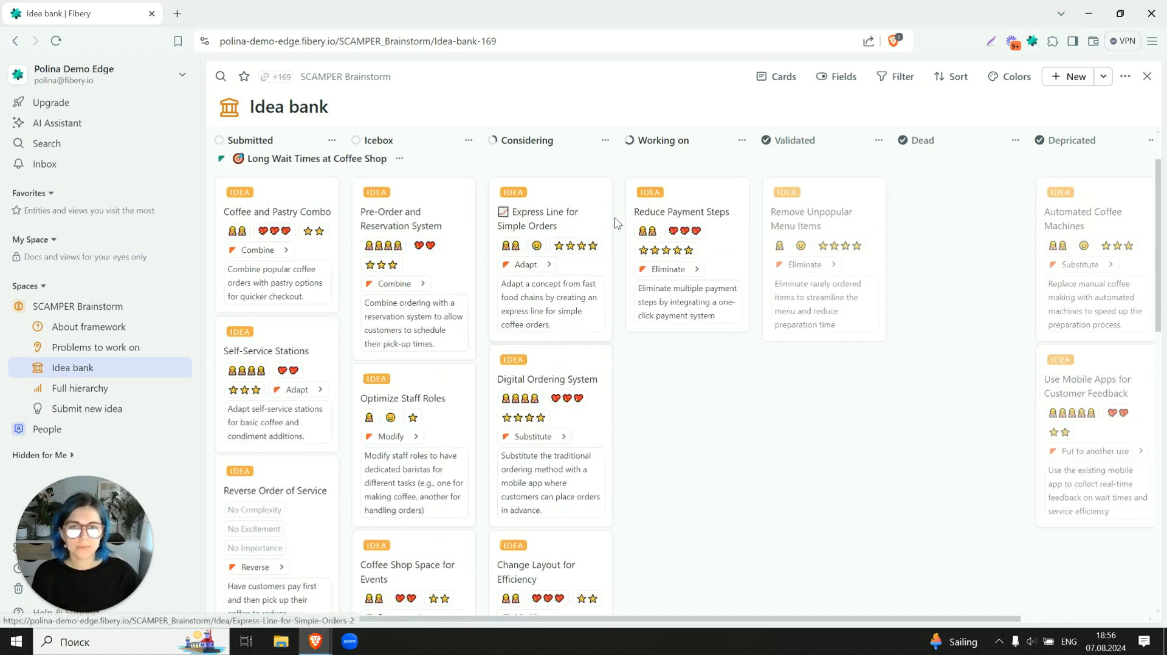
pyautogui.scroll(1, 618, 226)
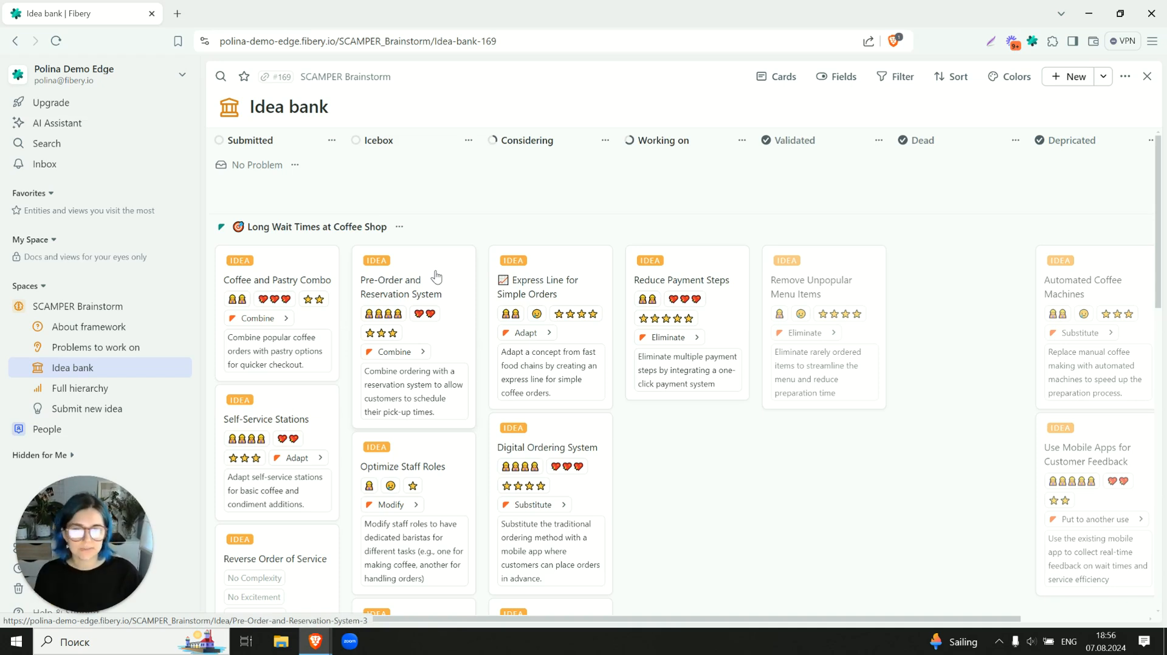
# - Open the Express Line for Simple Orders idea in full view and read its fields and description
pyautogui.click(575, 296)
pyautogui.click(971, 76)
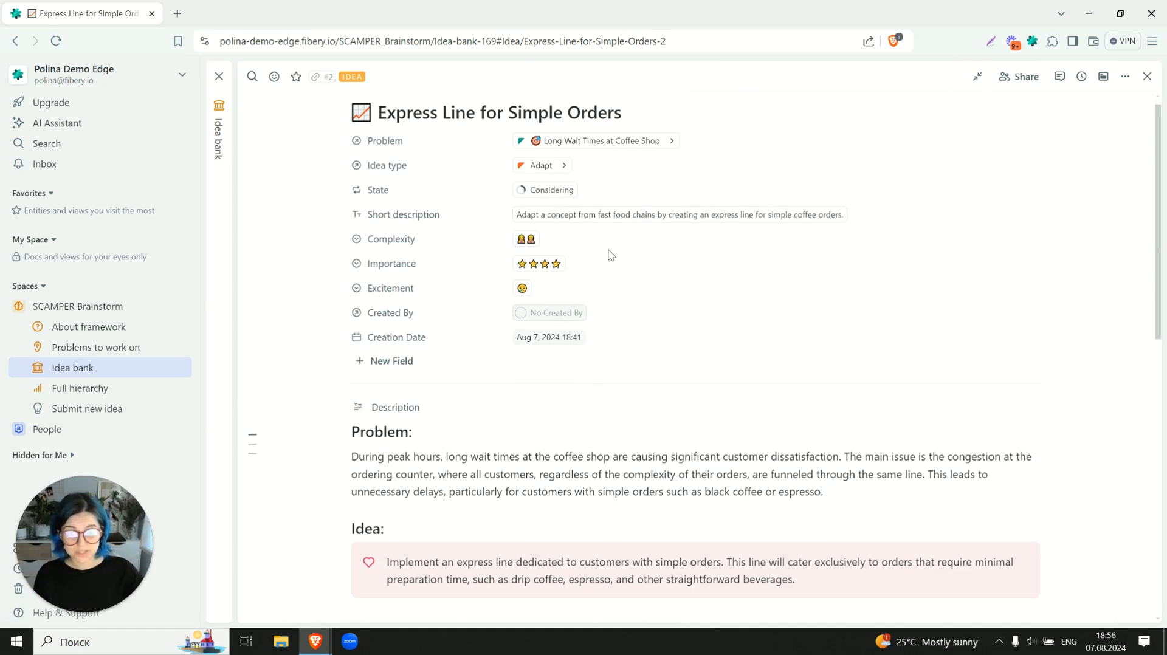
pyautogui.scroll(-5, 611, 254)
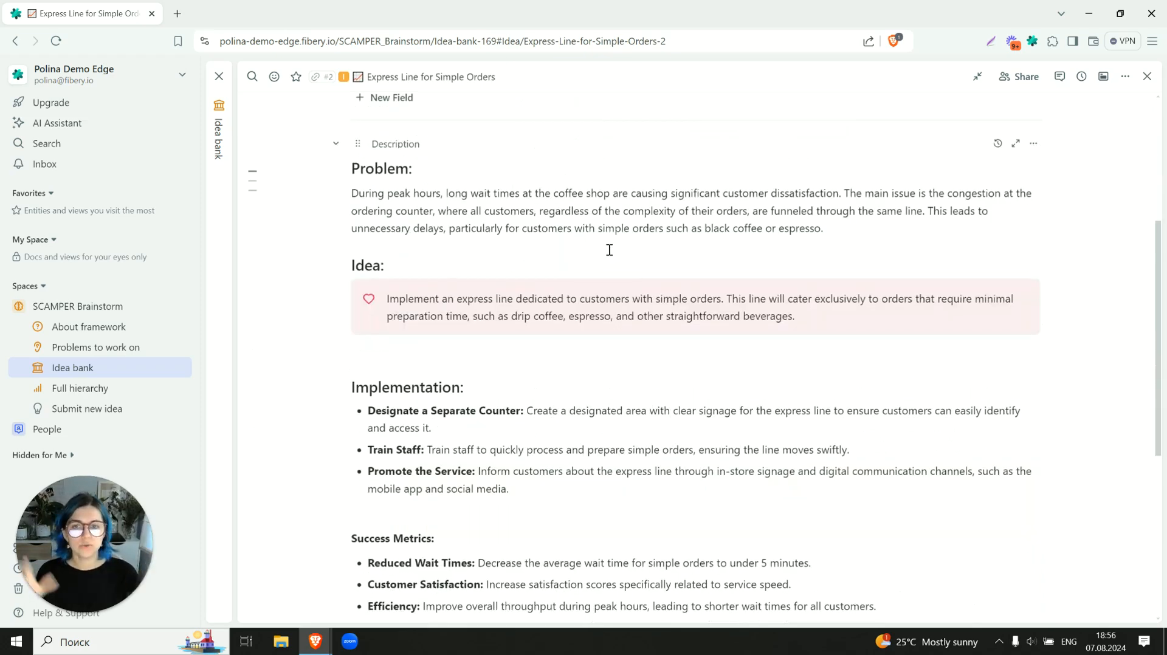
pyautogui.scroll(-3, 610, 250)
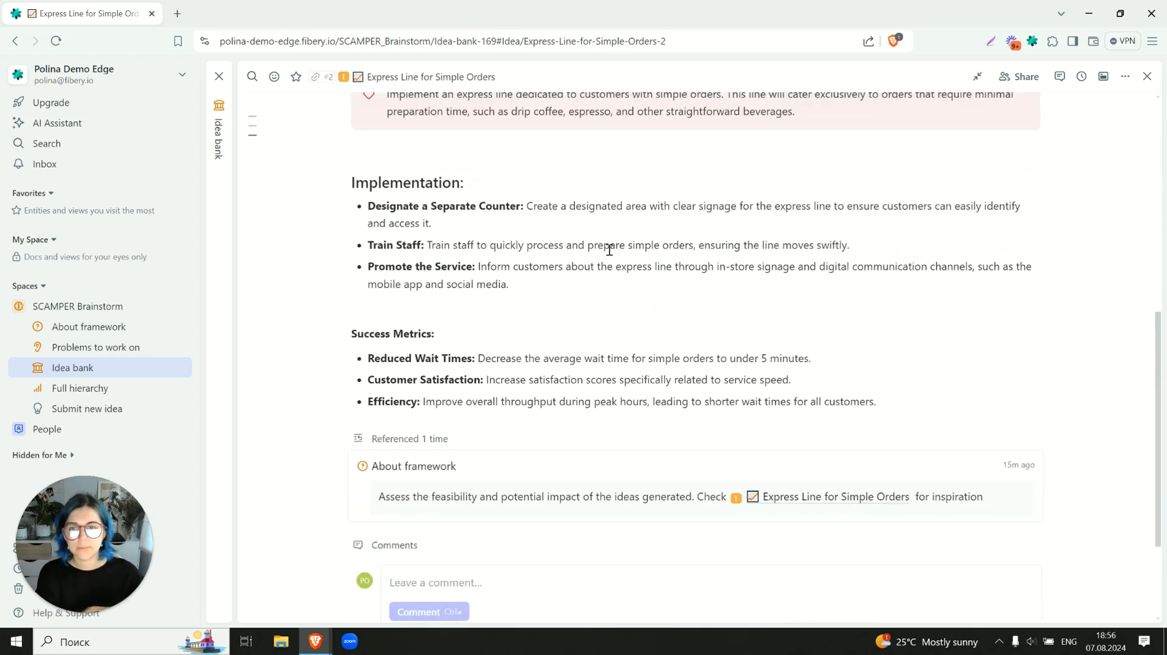
pyautogui.scroll(2, 609, 250)
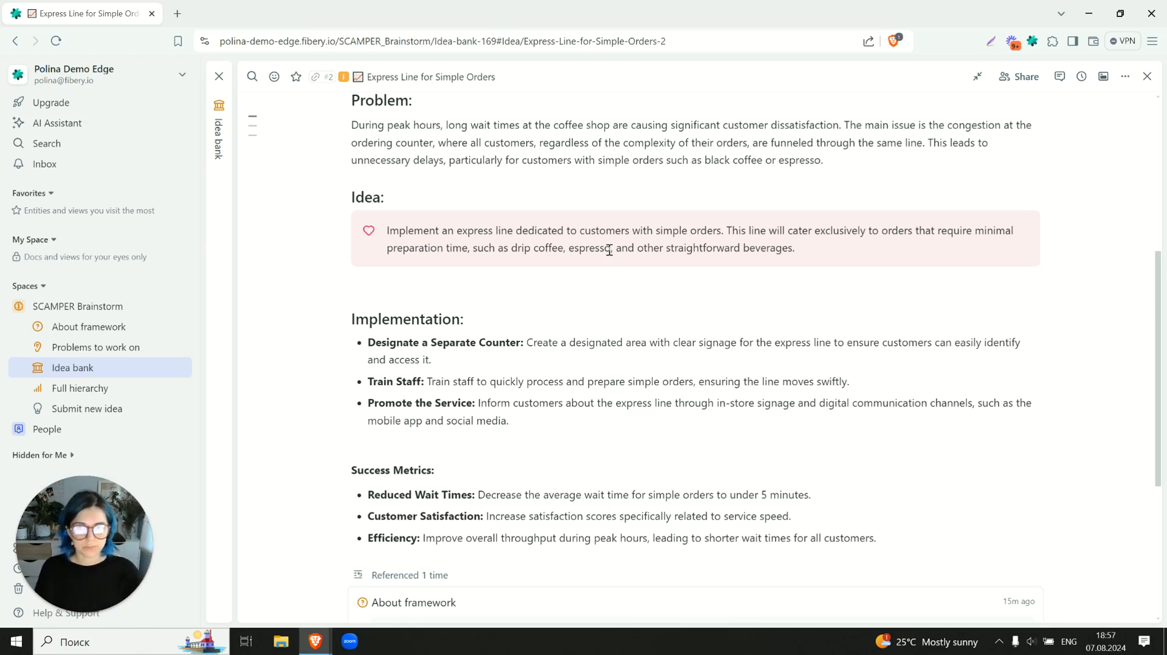
pyautogui.scroll(5, 608, 250)
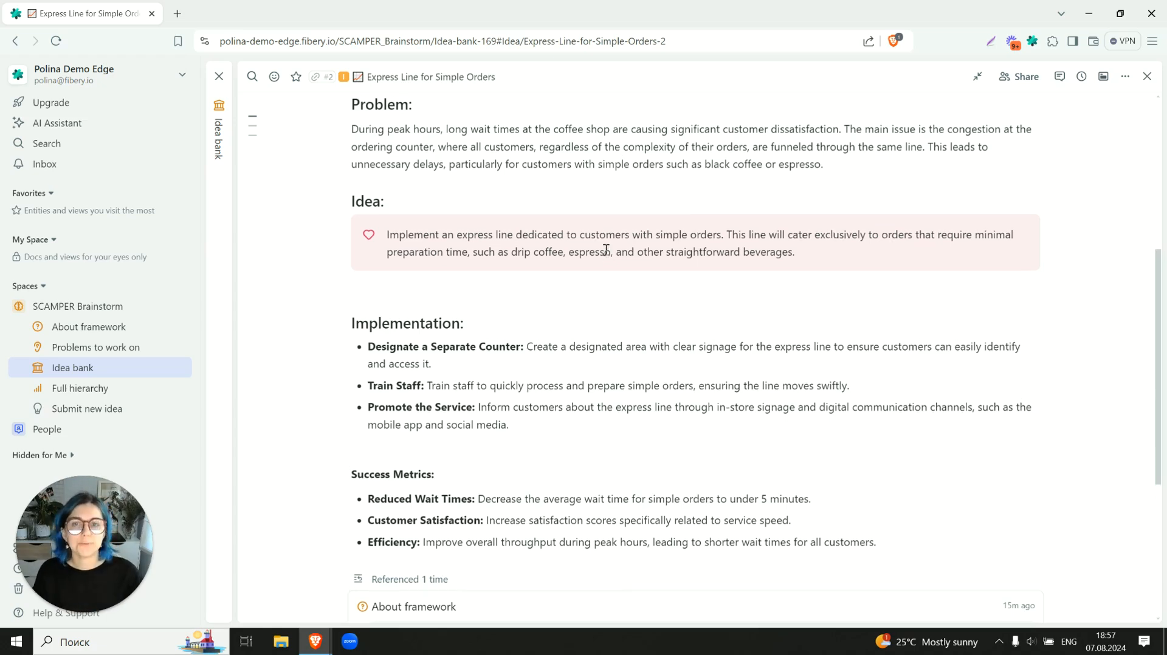
pyautogui.click(424, 299)
pyautogui.click(424, 298)
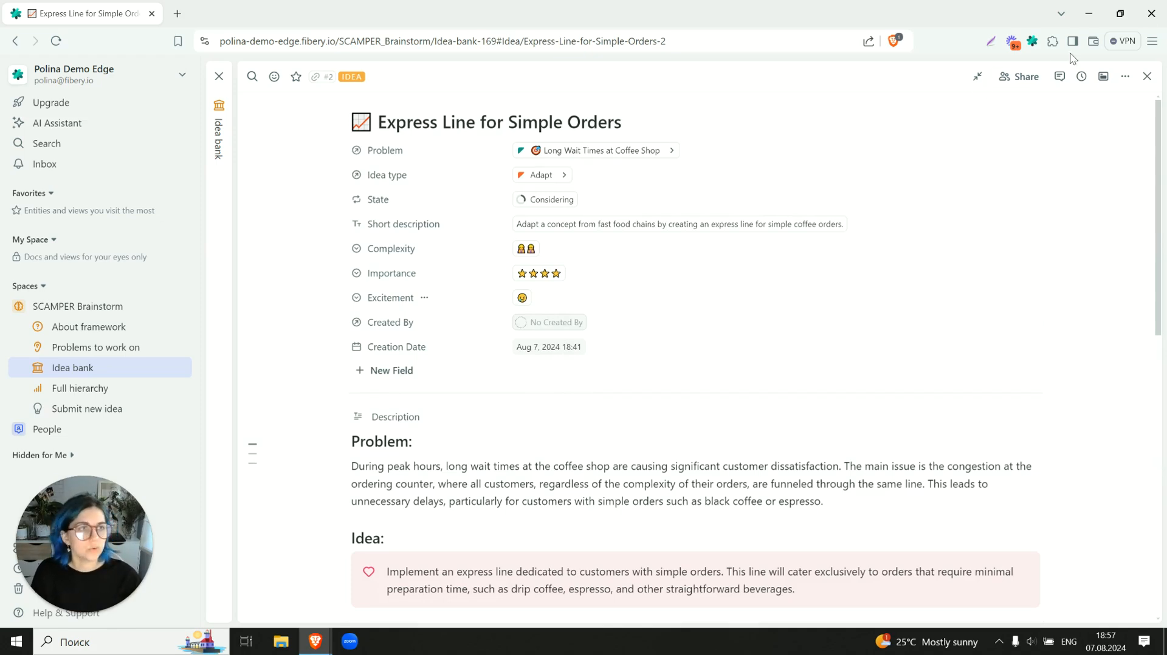
# - Close the idea, open Full hierarchy, and expand both coffee shop problems plus the Adapt, Modify and Put to another use groups under Long Wait Times
pyautogui.click(1146, 77)
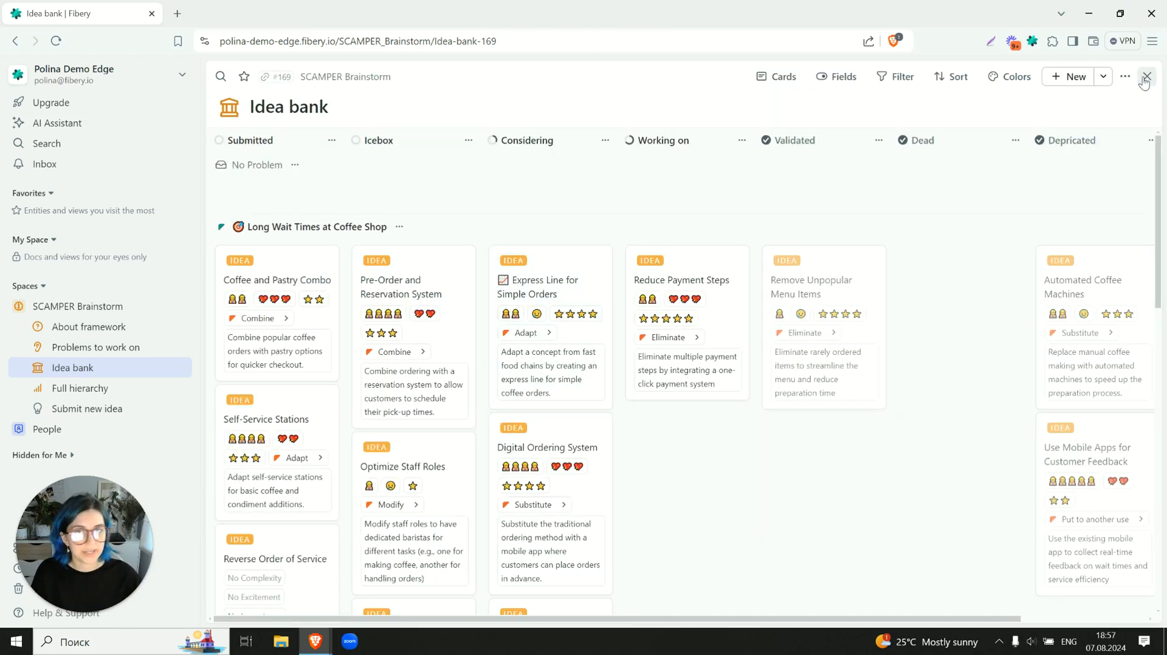
pyautogui.click(105, 388)
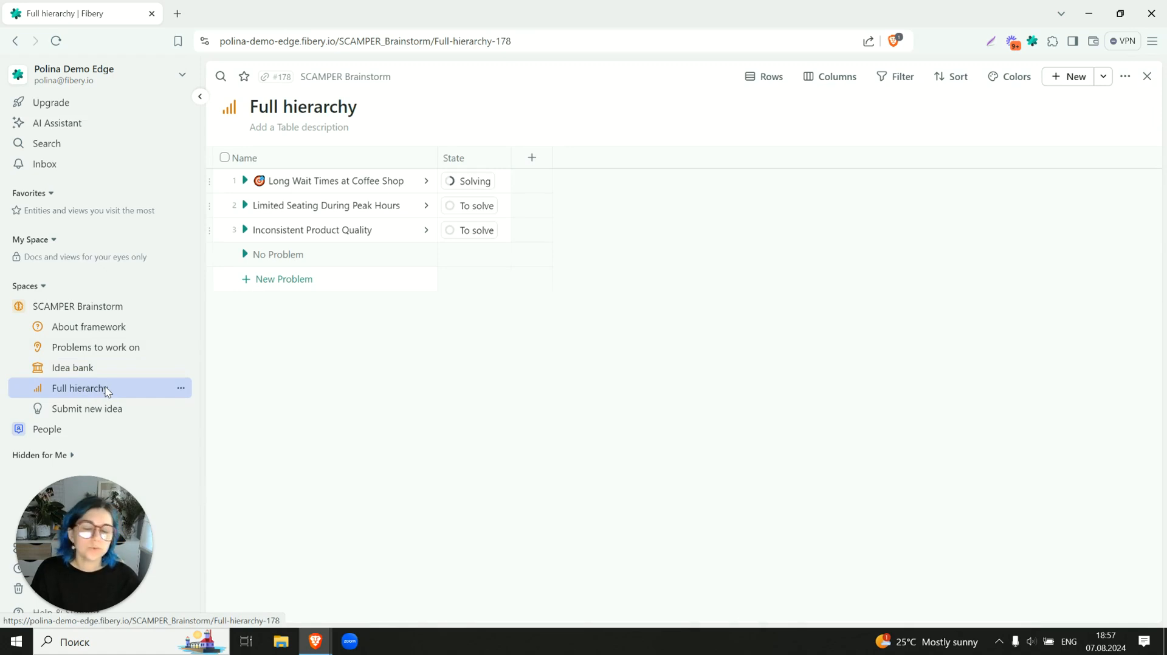
pyautogui.click(245, 182)
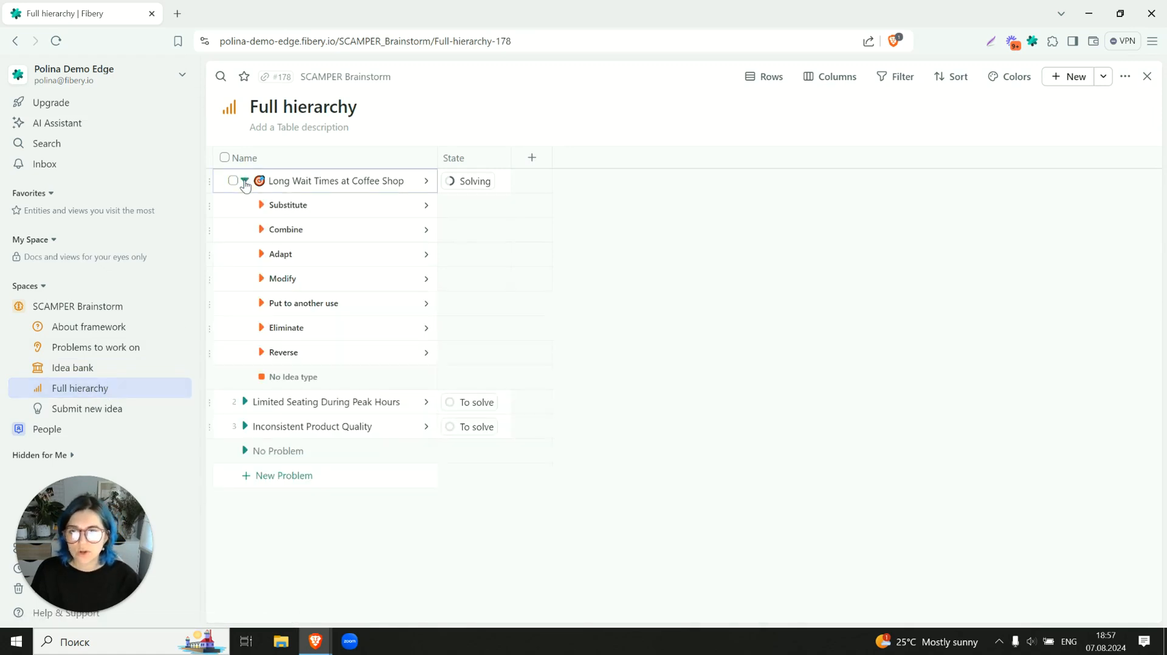
pyautogui.click(245, 403)
pyautogui.click(261, 303)
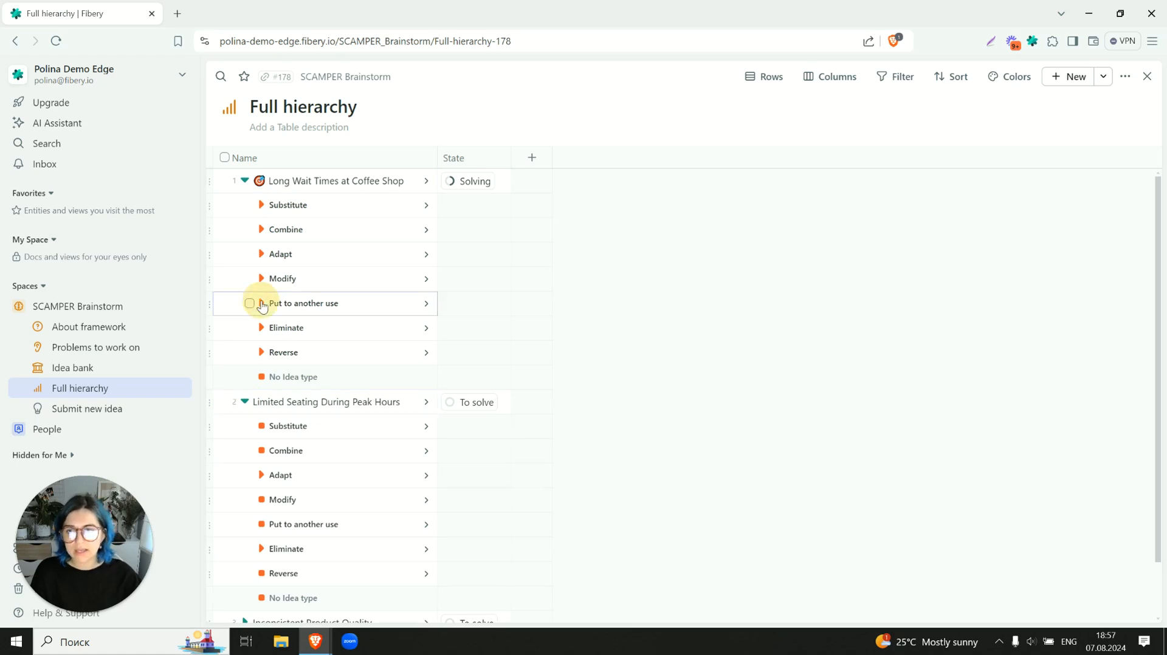
pyautogui.click(261, 278)
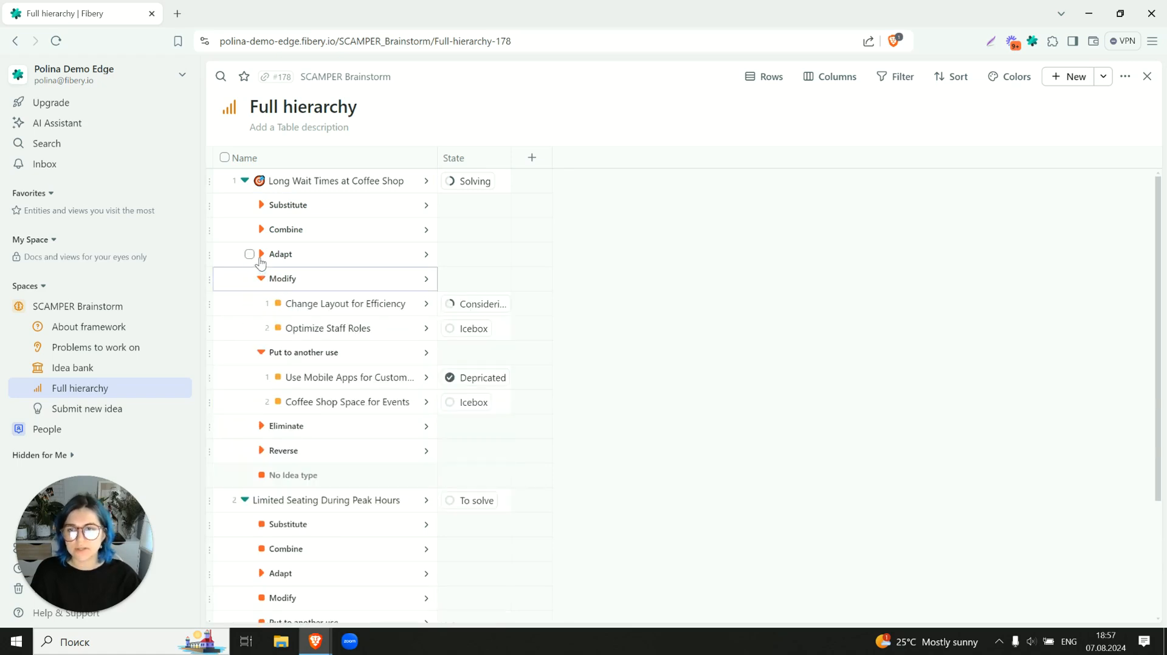
pyautogui.click(262, 254)
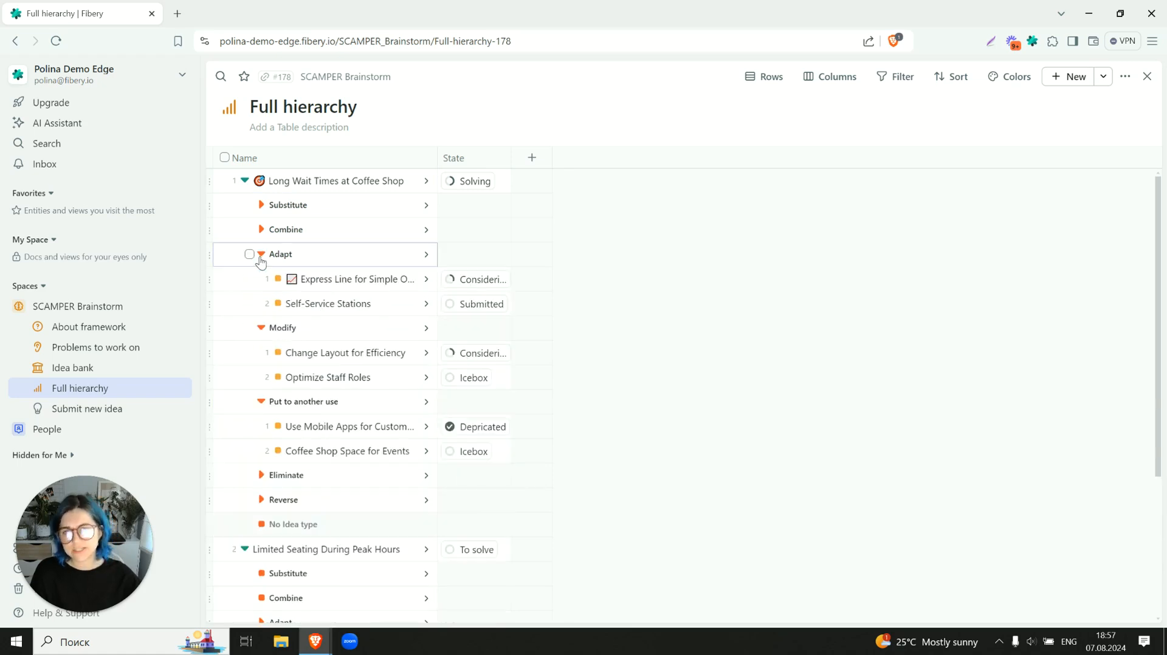
# - Widen the hierarchy's Name column and expand the Adapt group under Limited Seating During Peak Hours to view its ideas
pyautogui.click(435, 151)
pyautogui.moveTo(435, 151); pyautogui.dragTo(474, 151)
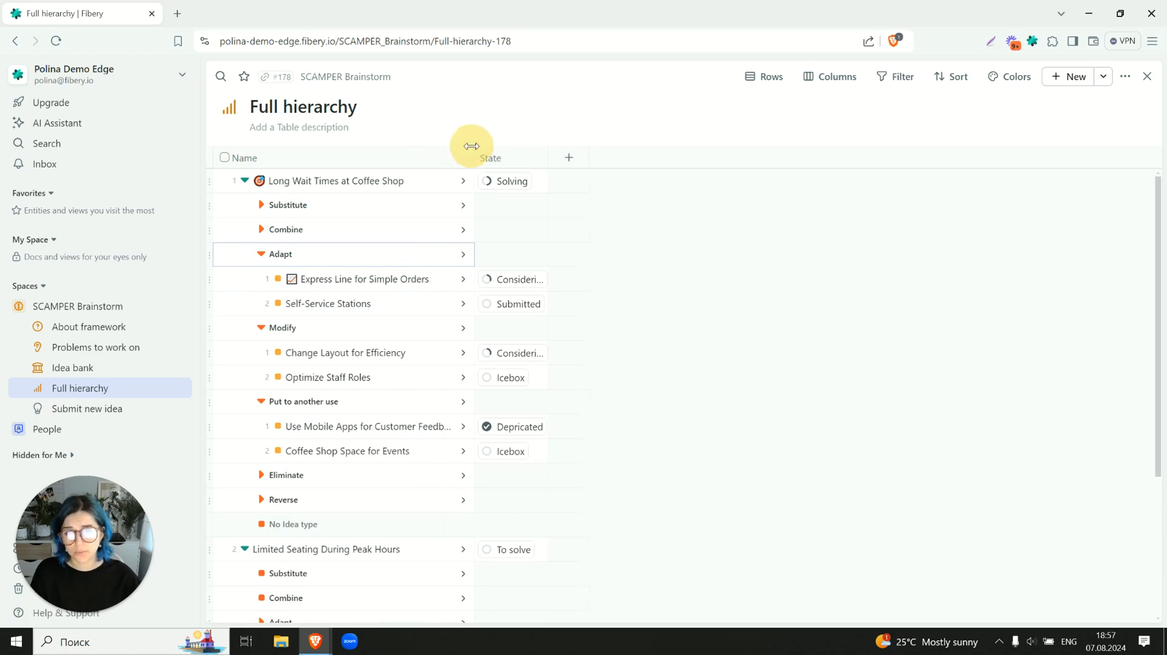
pyautogui.scroll(-2, 413, 251)
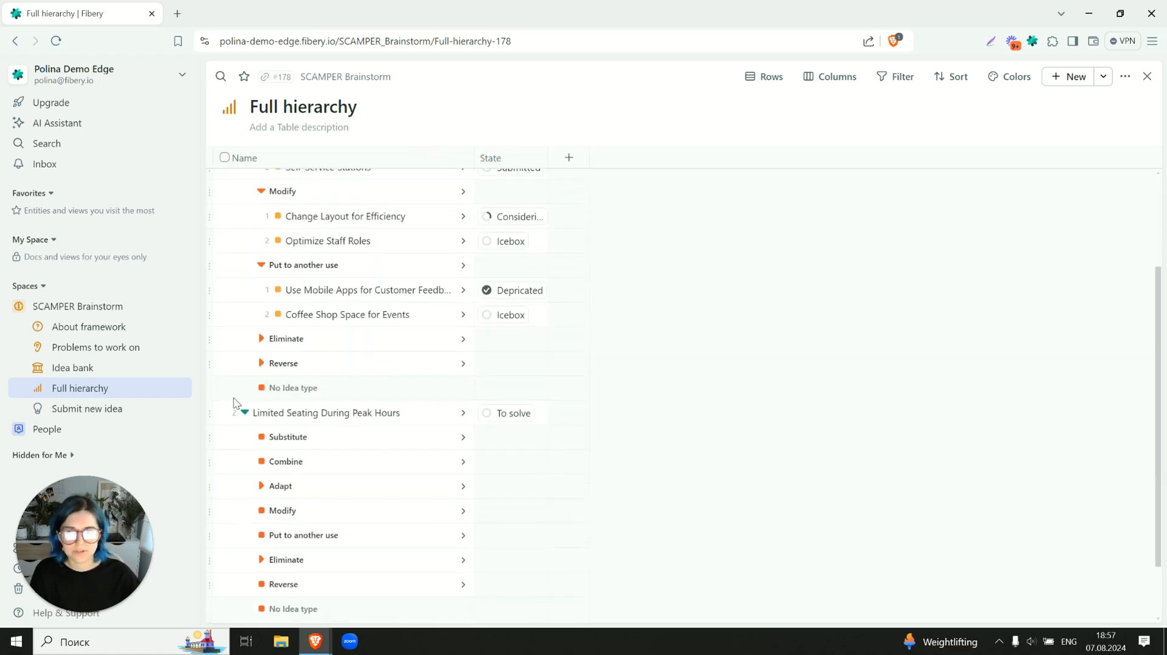
pyautogui.click(262, 486)
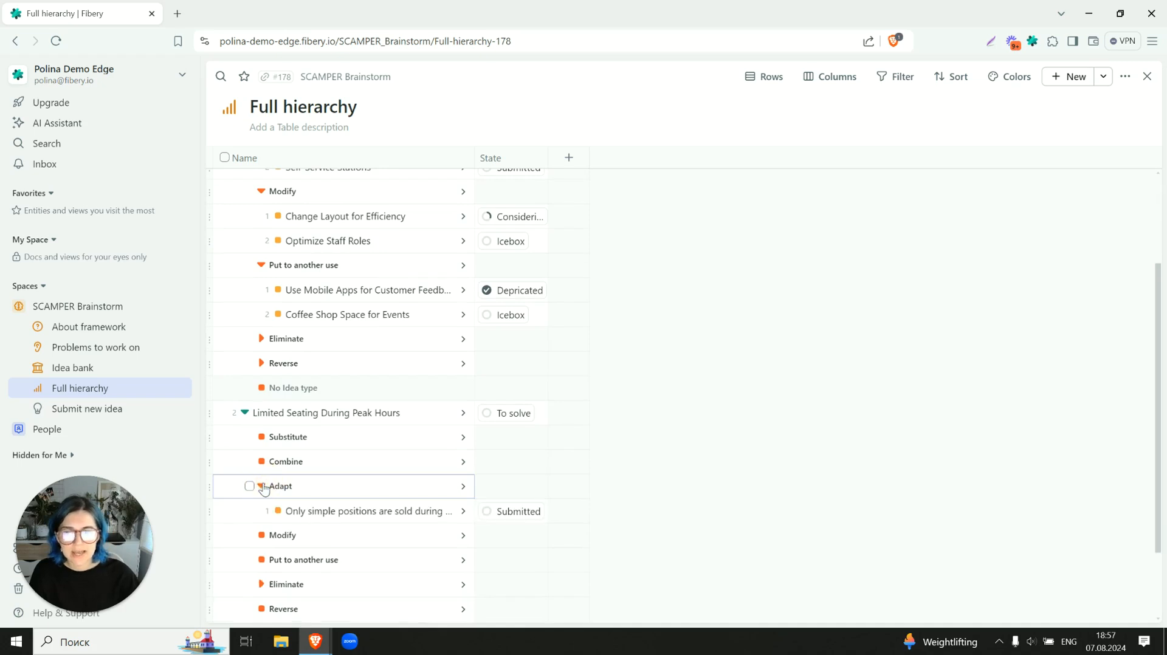
pyautogui.scroll(-2, 263, 488)
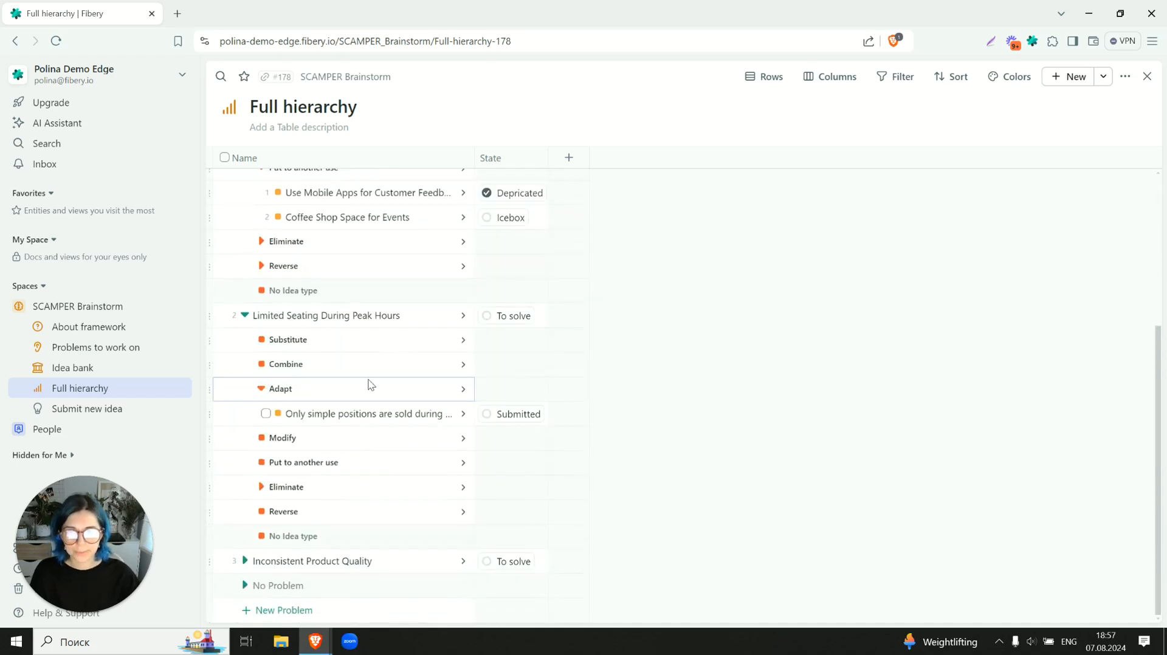
pyautogui.scroll(3, 383, 359)
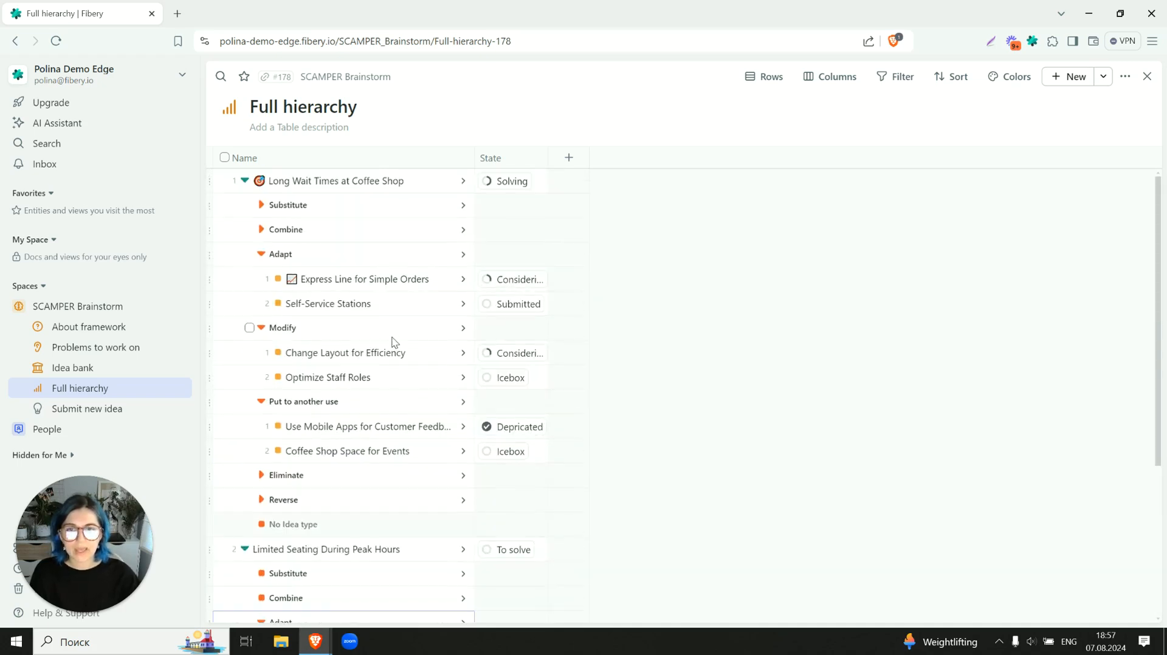
# - Add a global filter on the Problem database where State is not Abandoned
pyautogui.click(903, 82)
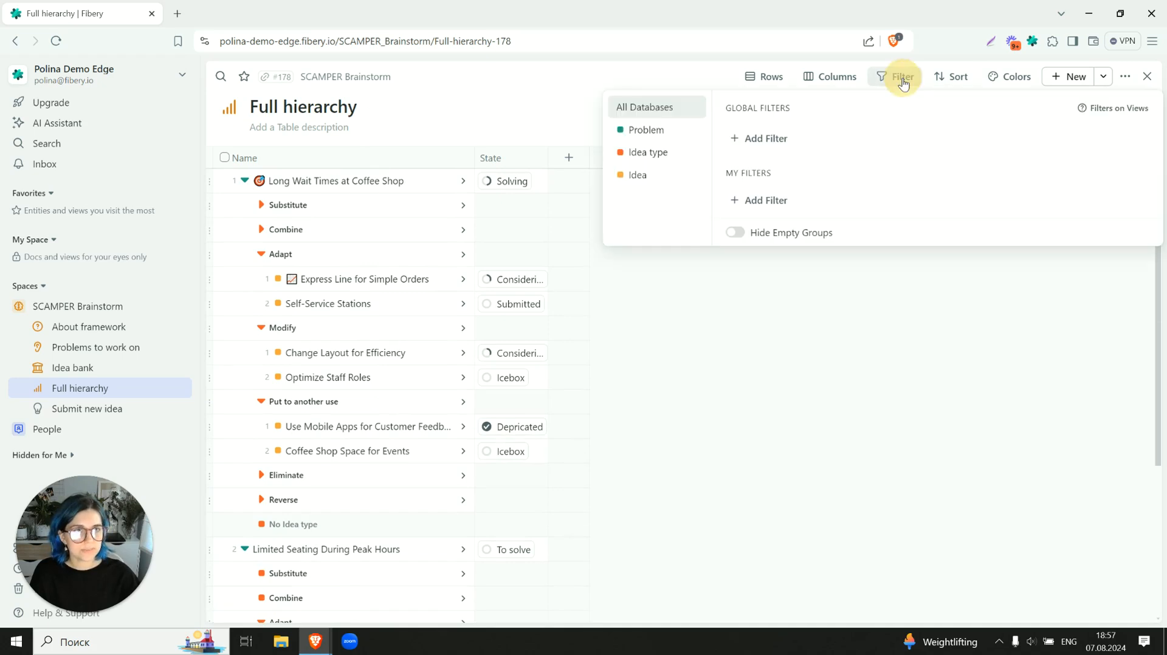
pyautogui.click(648, 131)
pyautogui.click(764, 140)
pyautogui.click(774, 172)
pyautogui.click(809, 141)
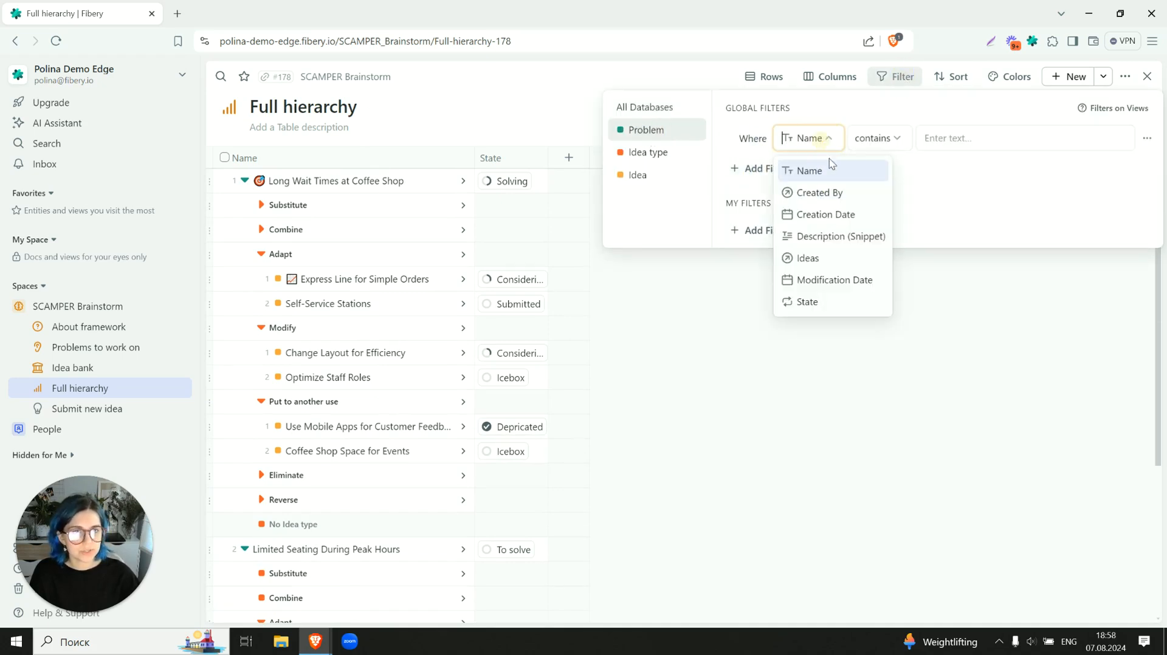
pyautogui.click(812, 303)
pyautogui.click(861, 140)
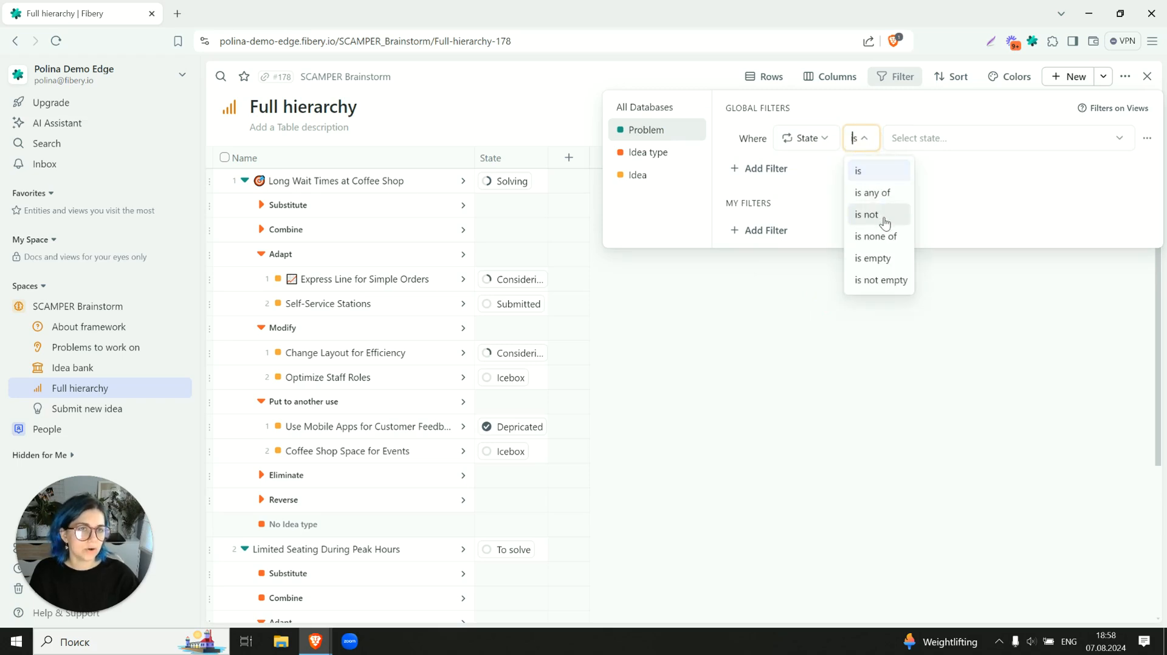
pyautogui.click(924, 143)
pyautogui.click(874, 143)
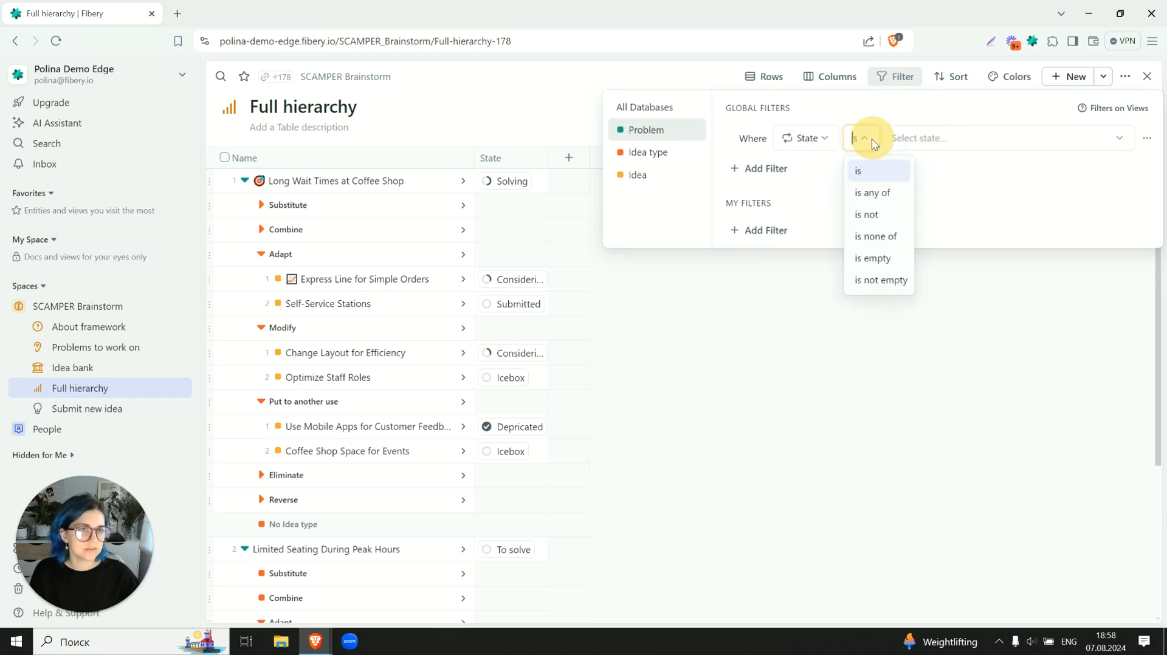
pyautogui.click(874, 216)
pyautogui.click(925, 146)
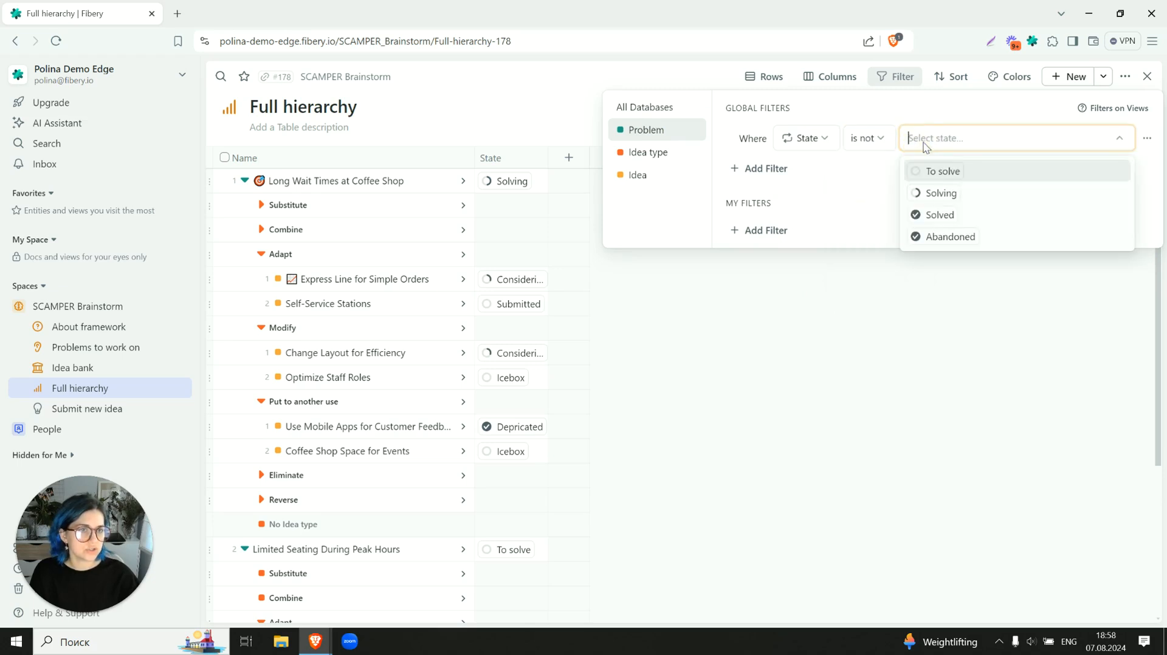
pyautogui.click(934, 237)
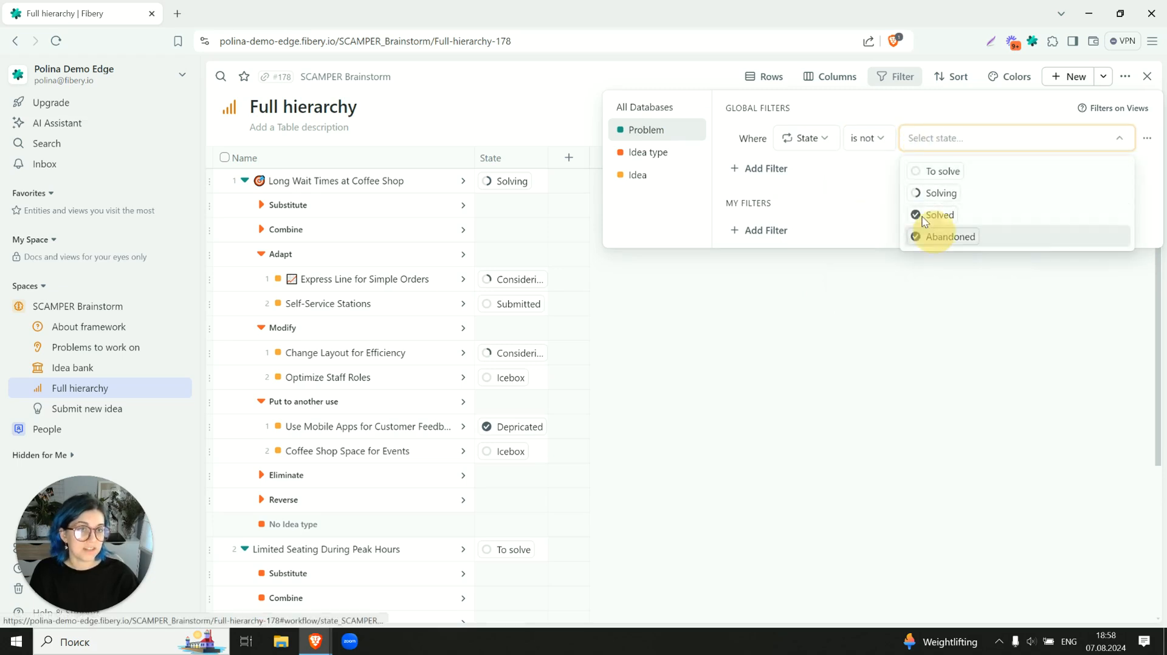
# - Add a global filter on the Idea database where State is Depricated
pyautogui.click(647, 154)
pyautogui.click(635, 175)
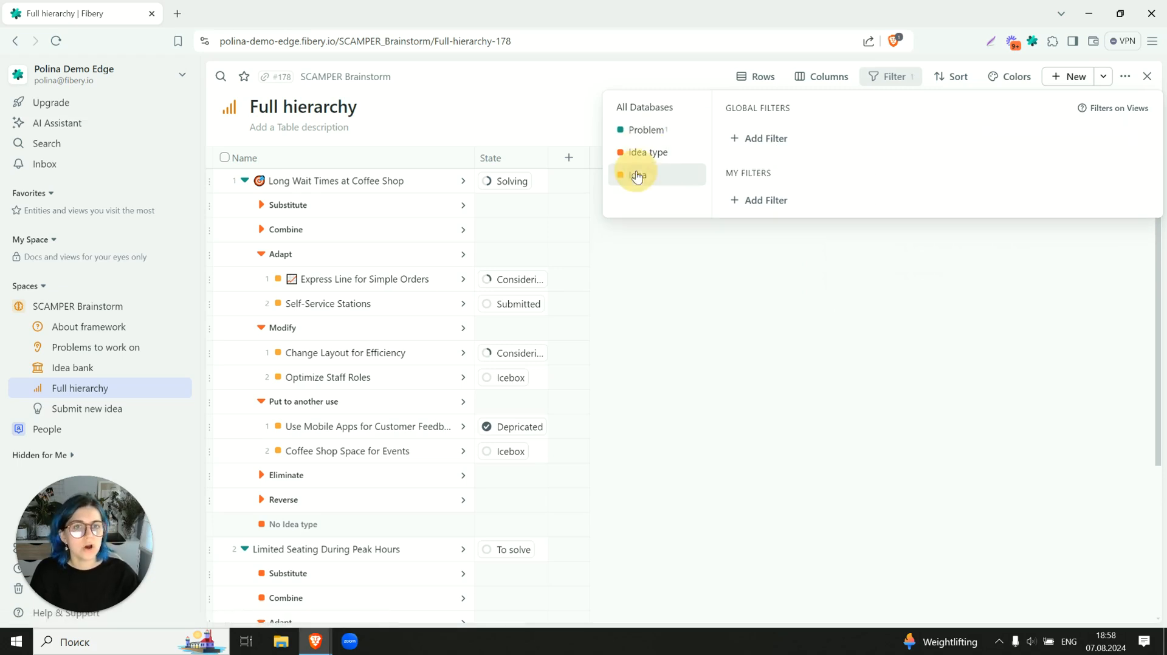
pyautogui.click(773, 144)
pyautogui.click(803, 138)
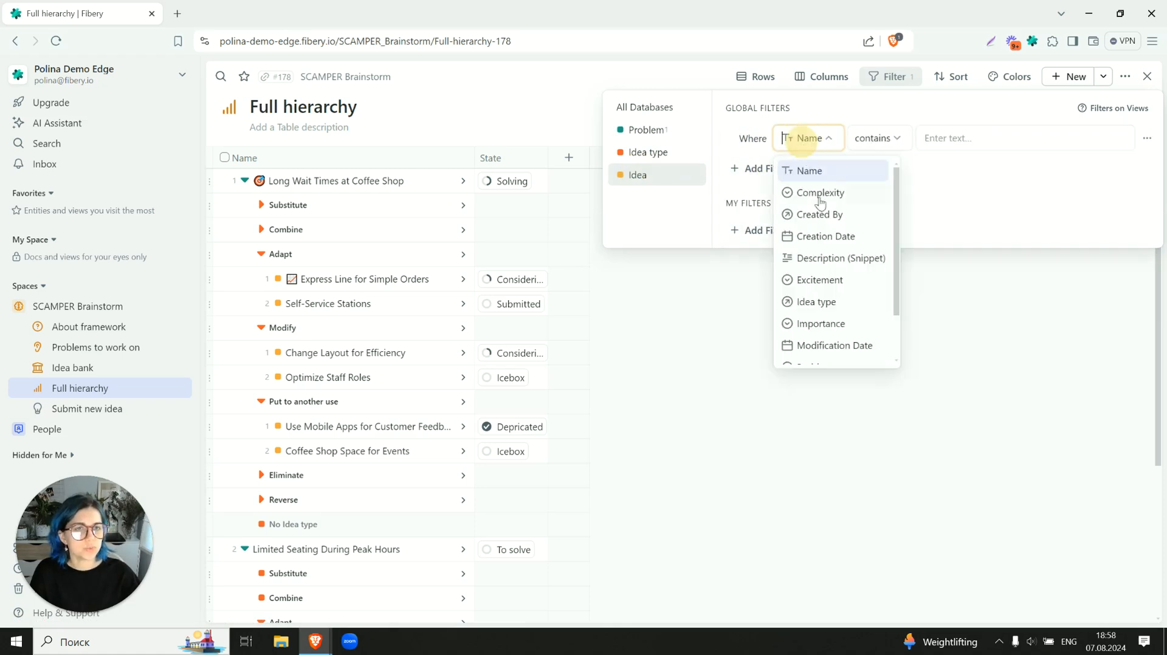
pyautogui.scroll(-3, 827, 255)
pyautogui.click(817, 350)
pyautogui.click(869, 200)
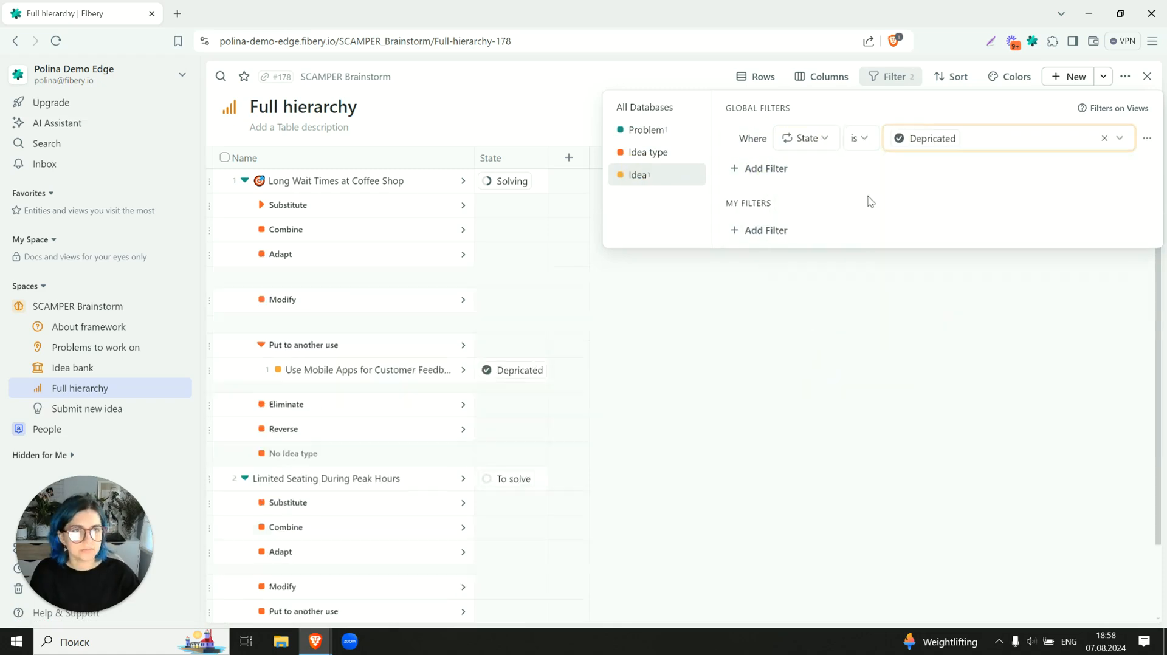
# - Change the Idea filter's condition to is none of, and add Validated and Dead to its excluded states
pyautogui.click(860, 139)
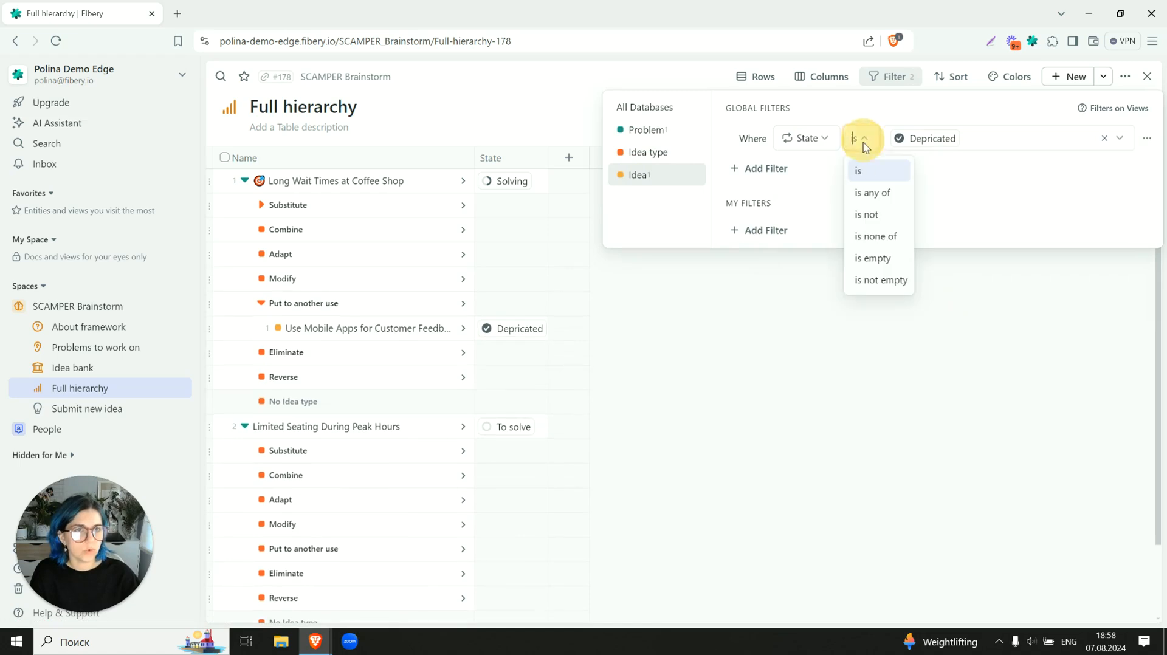
pyautogui.click(880, 236)
pyautogui.click(1044, 139)
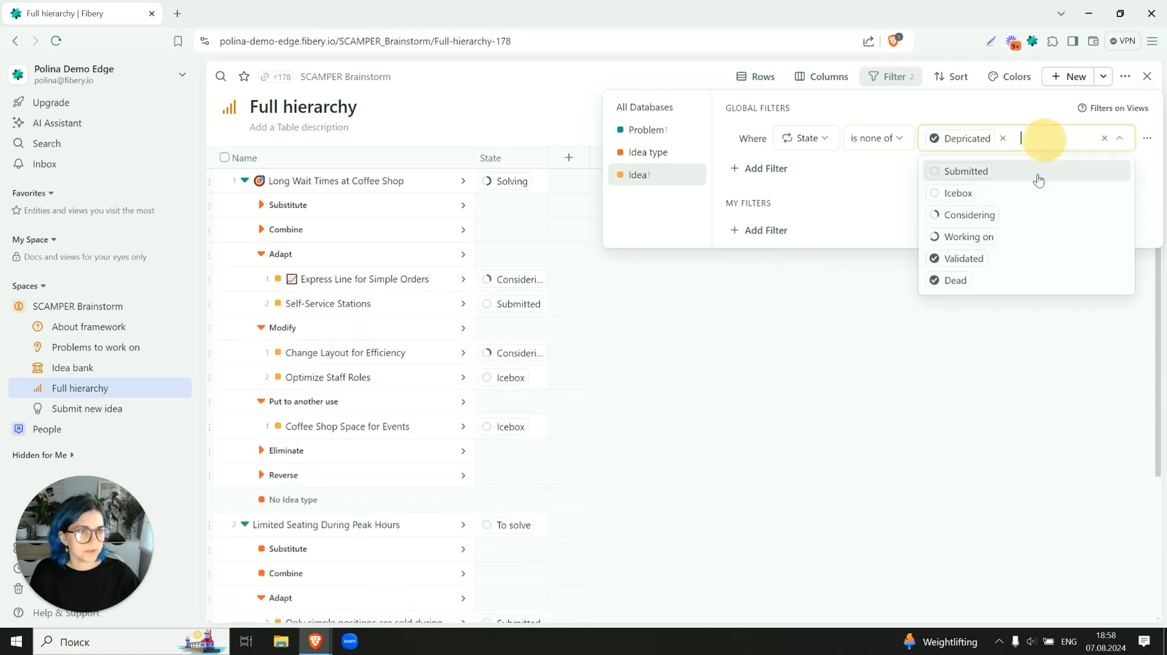
pyautogui.click(1003, 261)
pyautogui.click(996, 263)
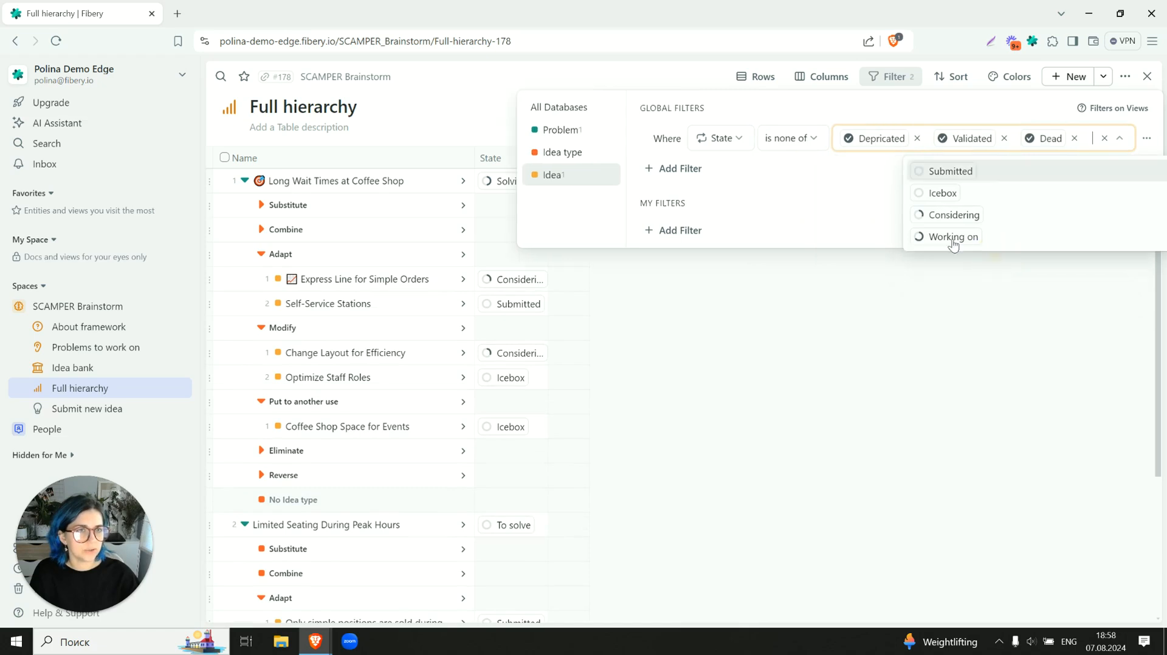
pyautogui.click(775, 203)
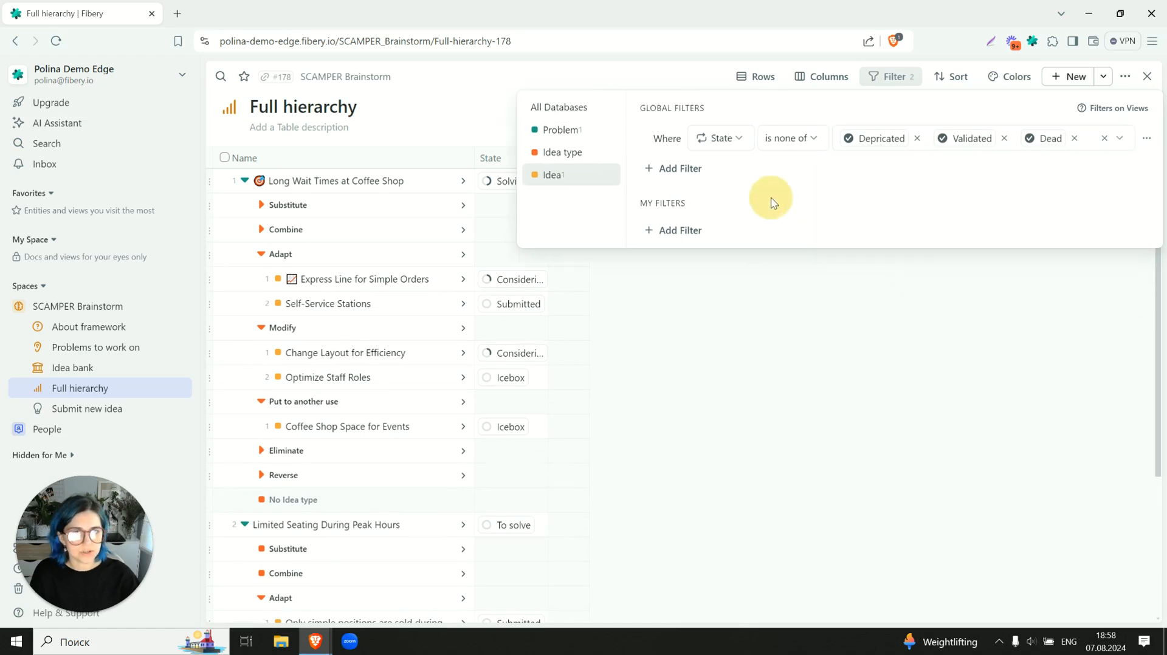
pyautogui.click(804, 318)
# - Widen the State column and show the Importance field as a column in the hierarchy table
pyautogui.moveTo(545, 152); pyautogui.dragTo(583, 151)
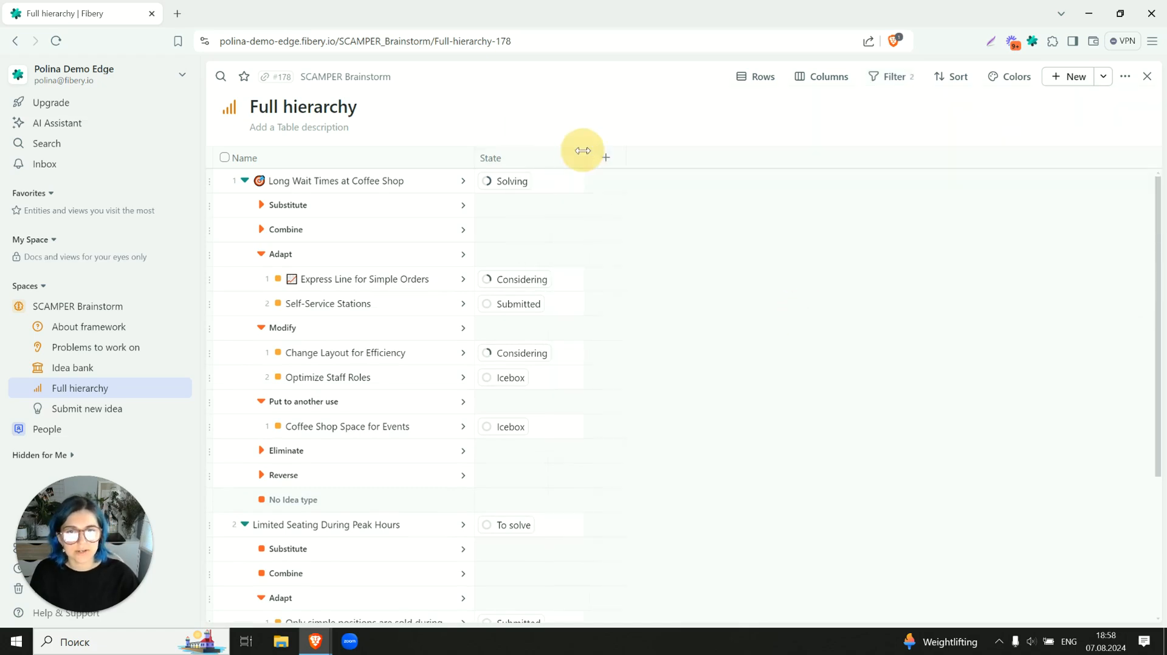
pyautogui.click(606, 157)
pyautogui.scroll(-4, 674, 365)
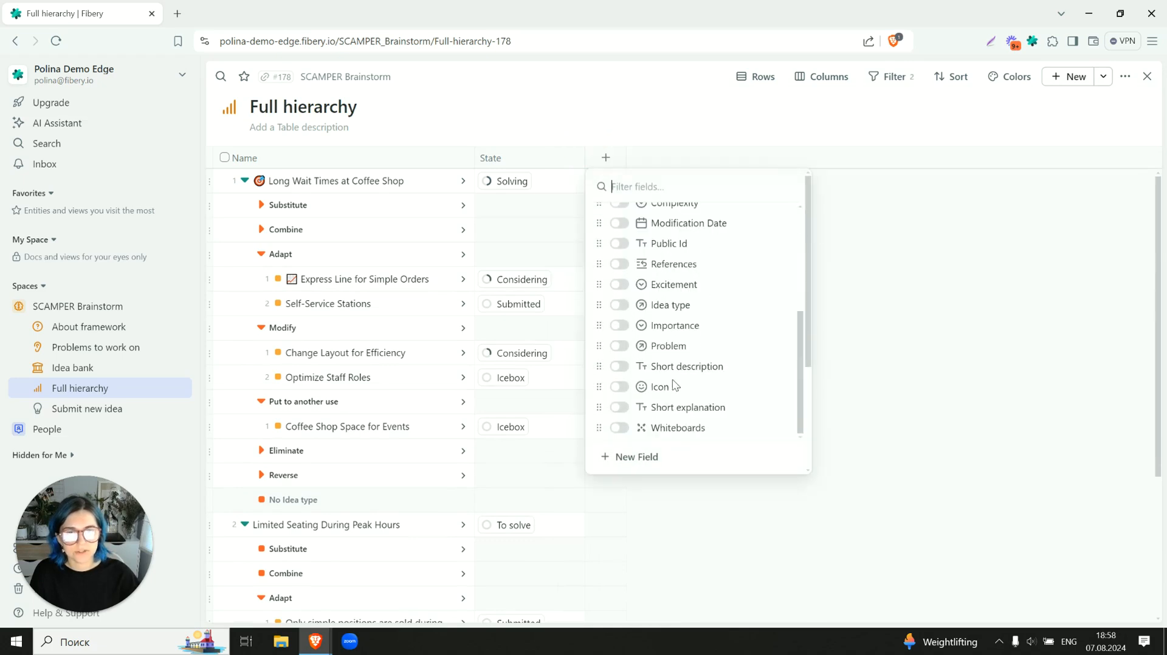
pyautogui.click(645, 326)
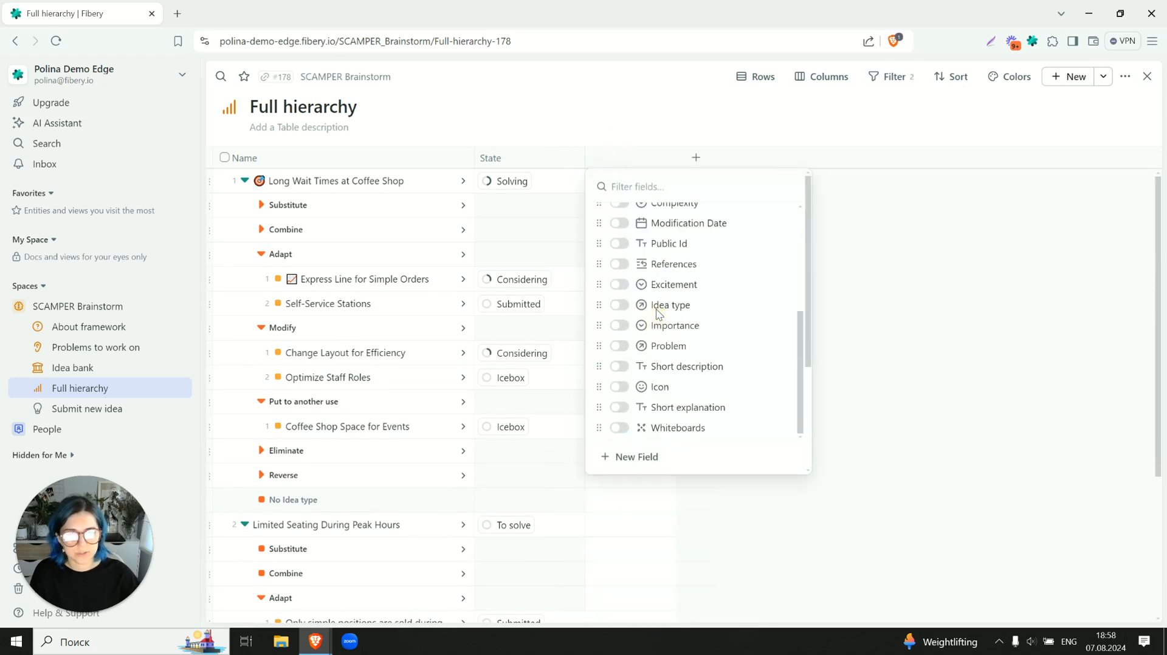
pyautogui.click(956, 342)
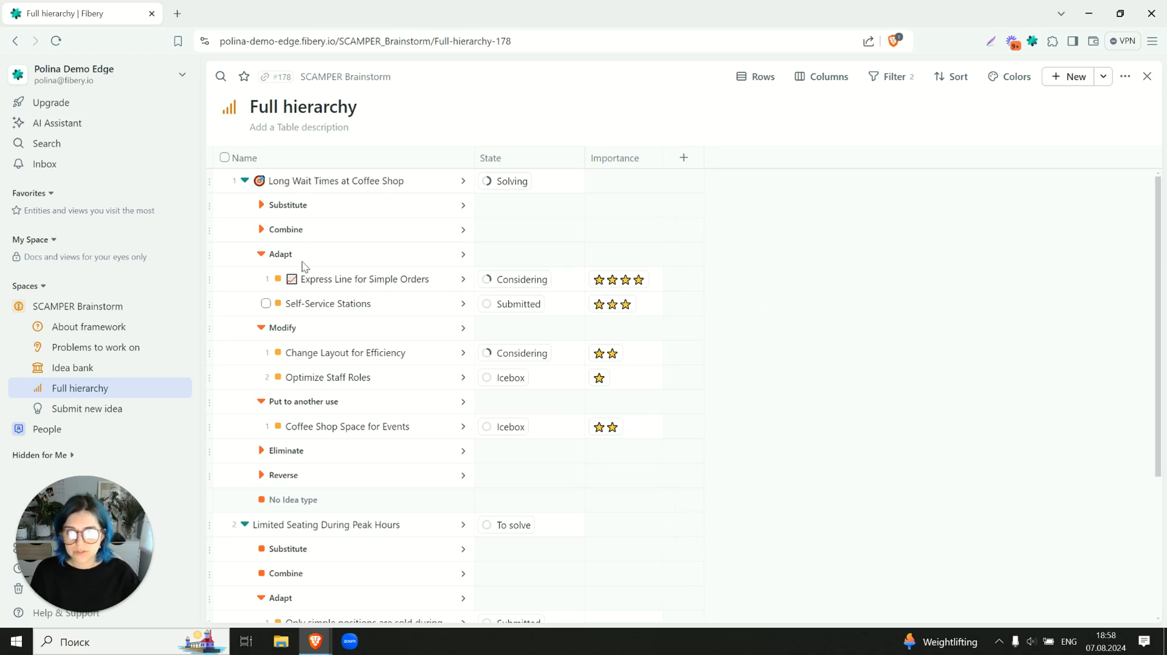
# - Open the Submit new idea form, check which database it feeds, and look through its questions
pyautogui.click(82, 411)
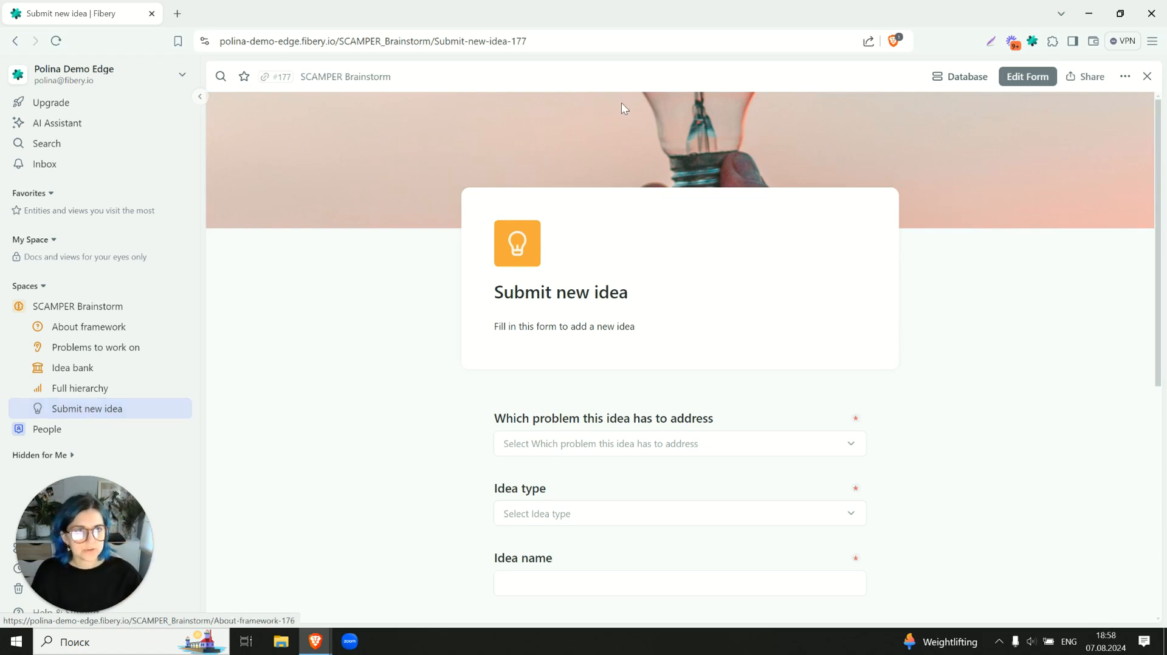
pyautogui.click(961, 76)
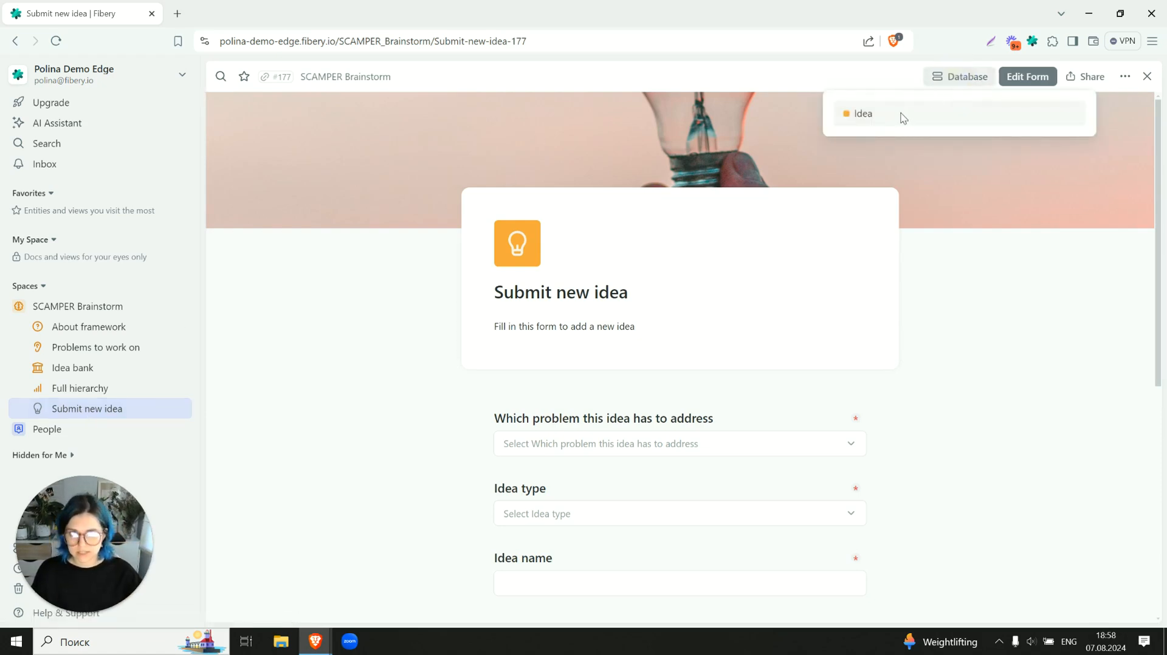
pyautogui.click(456, 372)
pyautogui.scroll(-2, 445, 321)
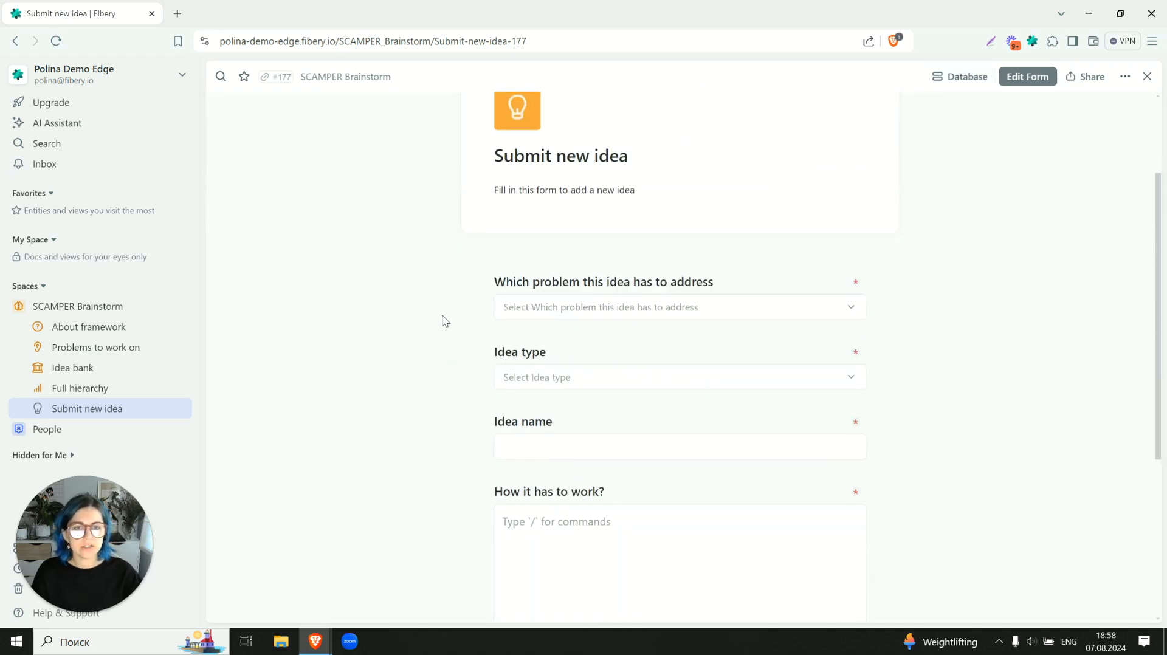
pyautogui.scroll(-1, 445, 321)
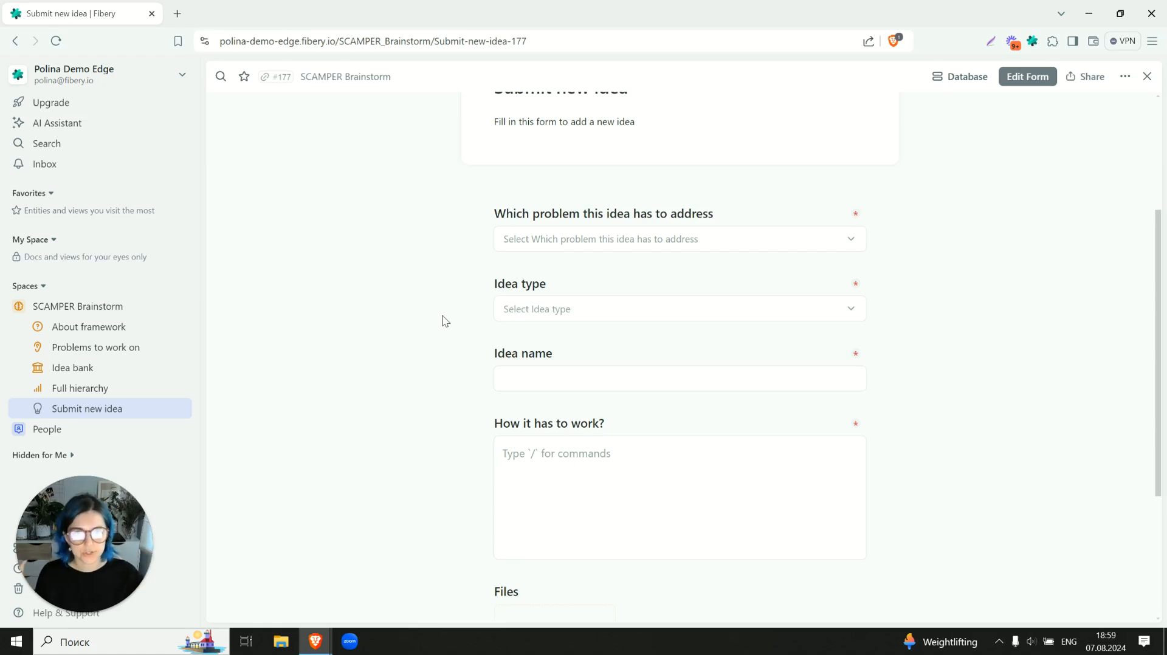
# - Open the form for editing and examine the default value choices for the problem question without selecting one
pyautogui.click(1042, 77)
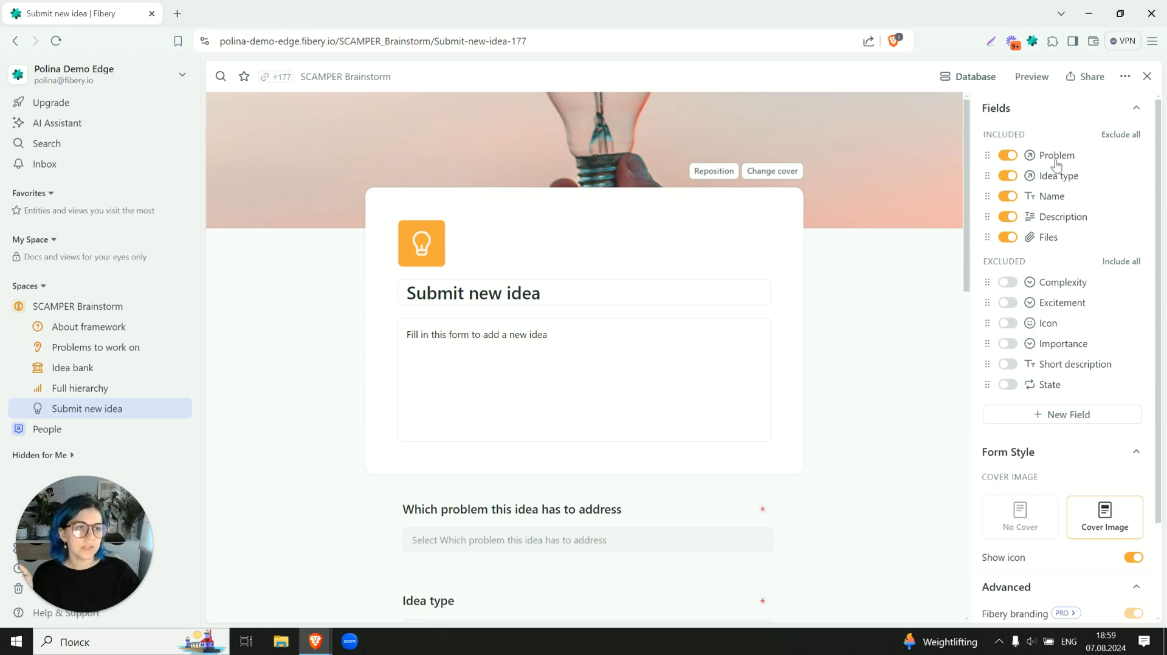
pyautogui.scroll(-1, 938, 234)
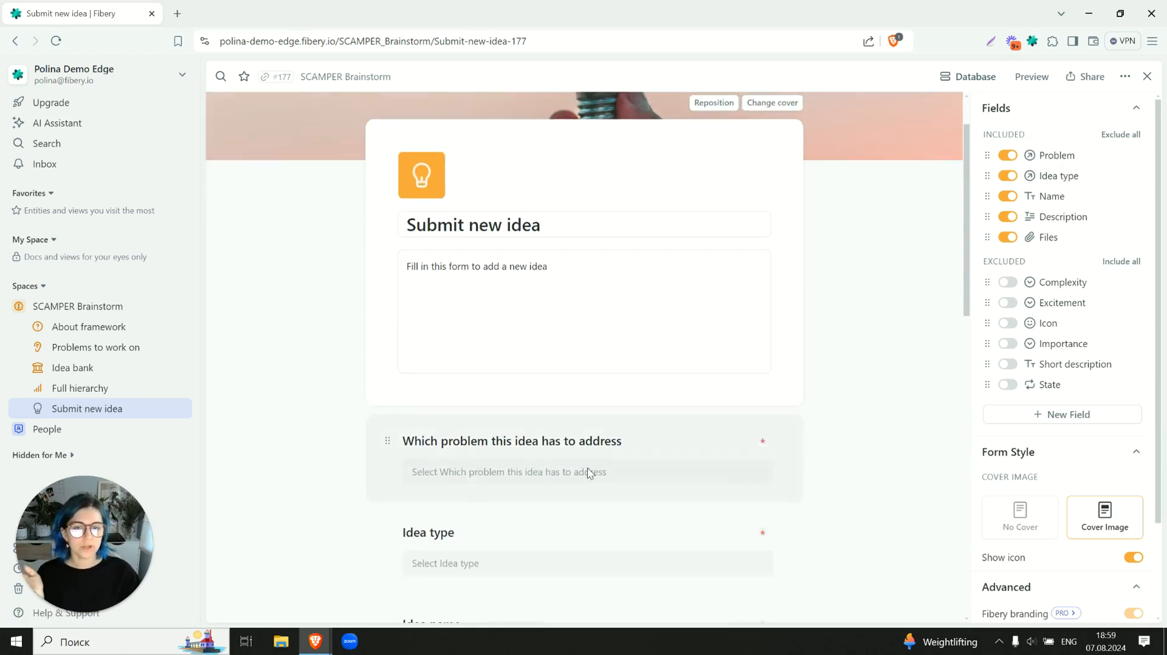
pyautogui.click(571, 472)
pyautogui.click(477, 528)
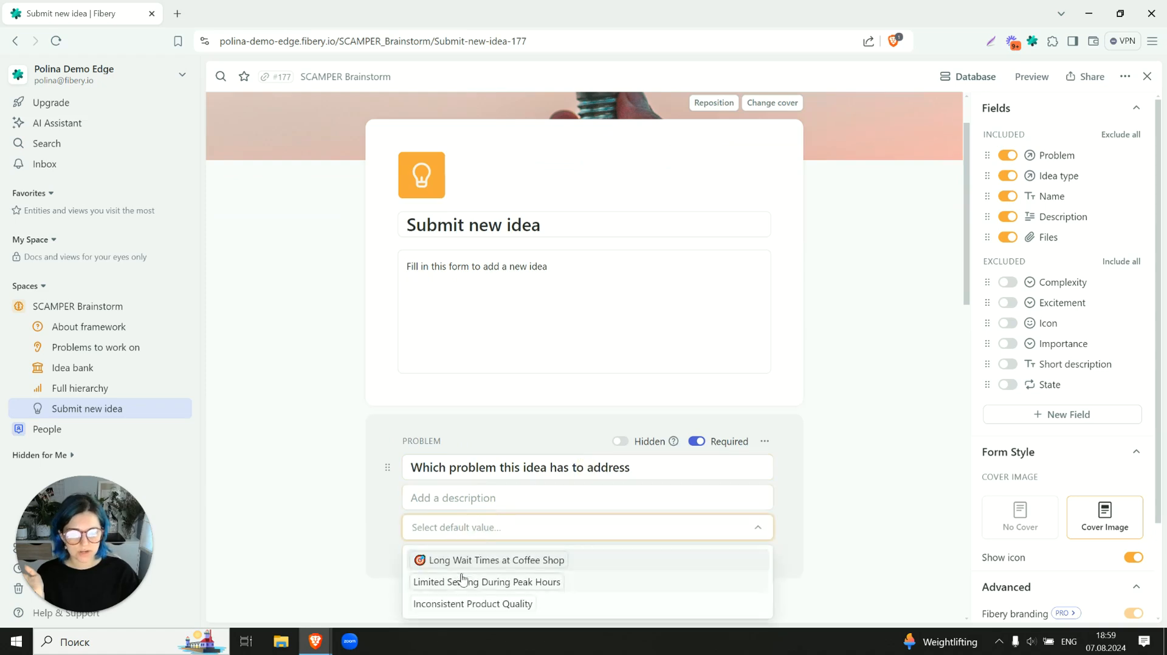
pyautogui.click(865, 413)
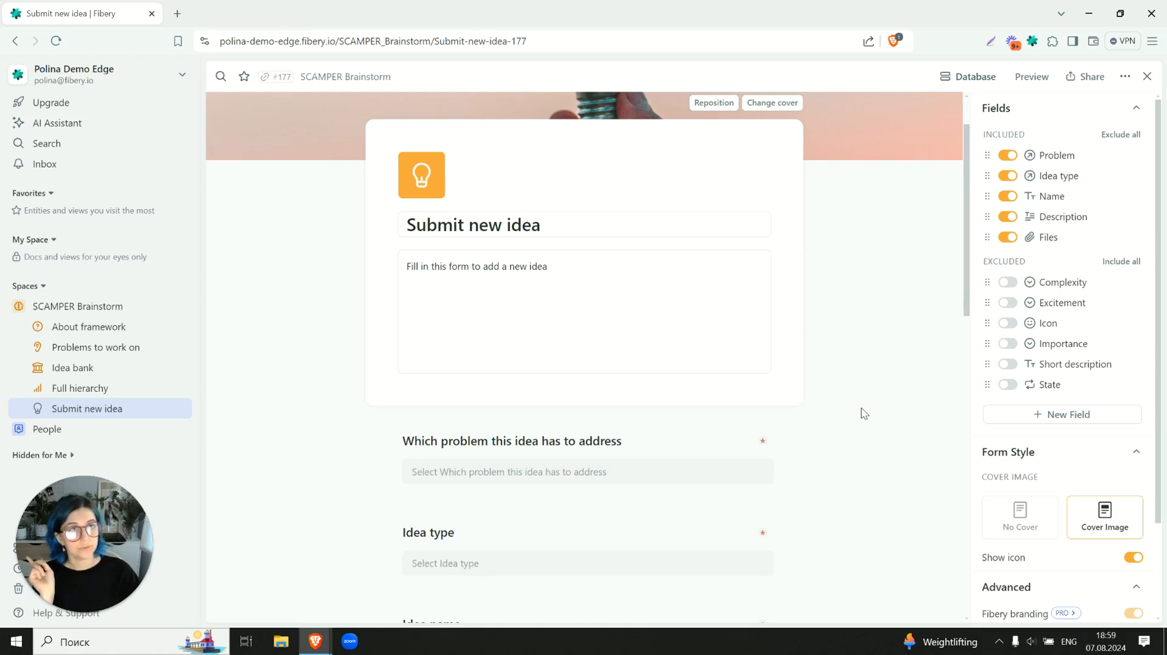
# - Examine the default value choices for the Idea type question without selecting one, and look through the form's remaining questions
pyautogui.scroll(-3, 865, 414)
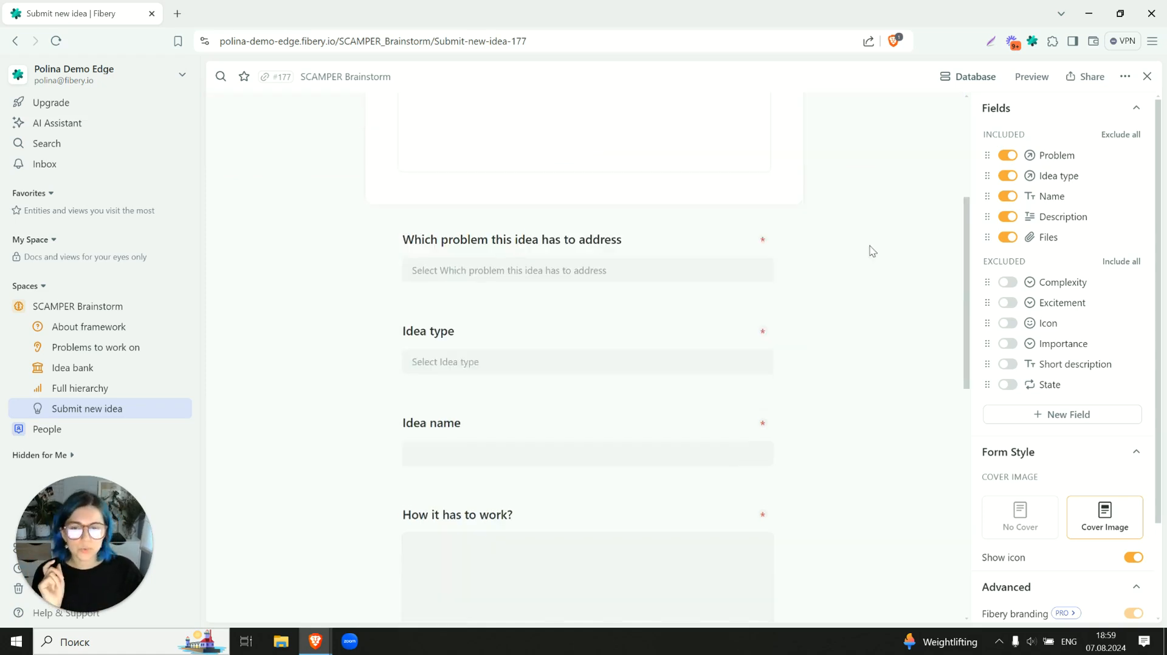
pyautogui.click(549, 361)
pyautogui.click(477, 414)
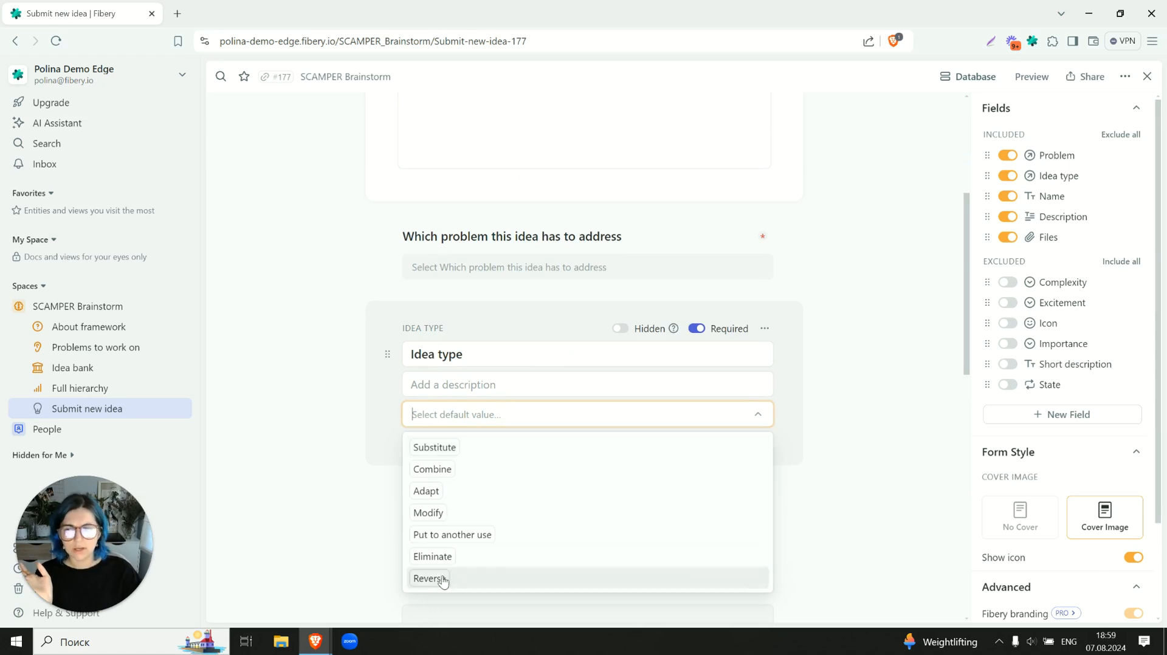
pyautogui.click(308, 423)
pyautogui.scroll(-2, 472, 317)
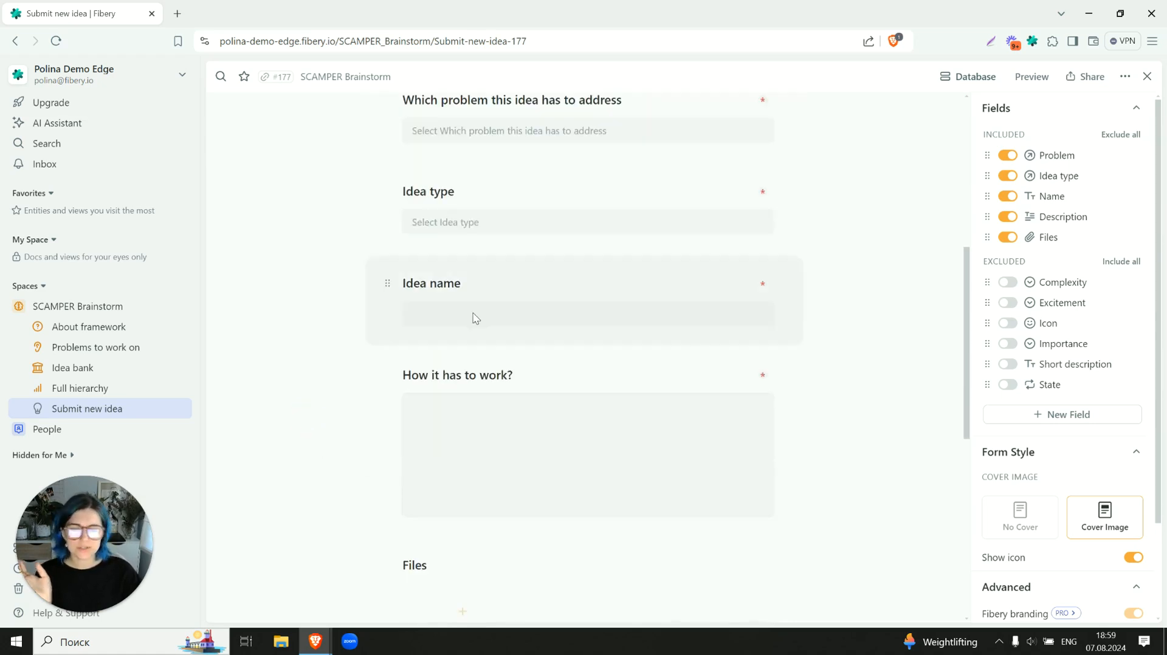
pyautogui.scroll(-4, 504, 387)
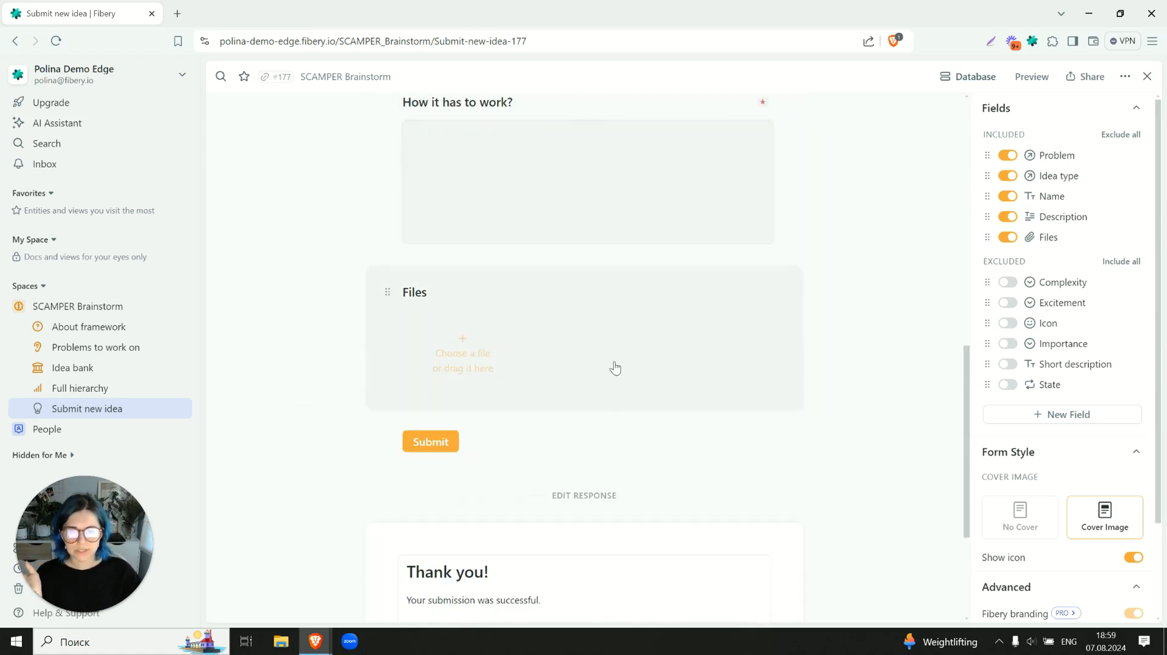
pyautogui.scroll(8, 615, 368)
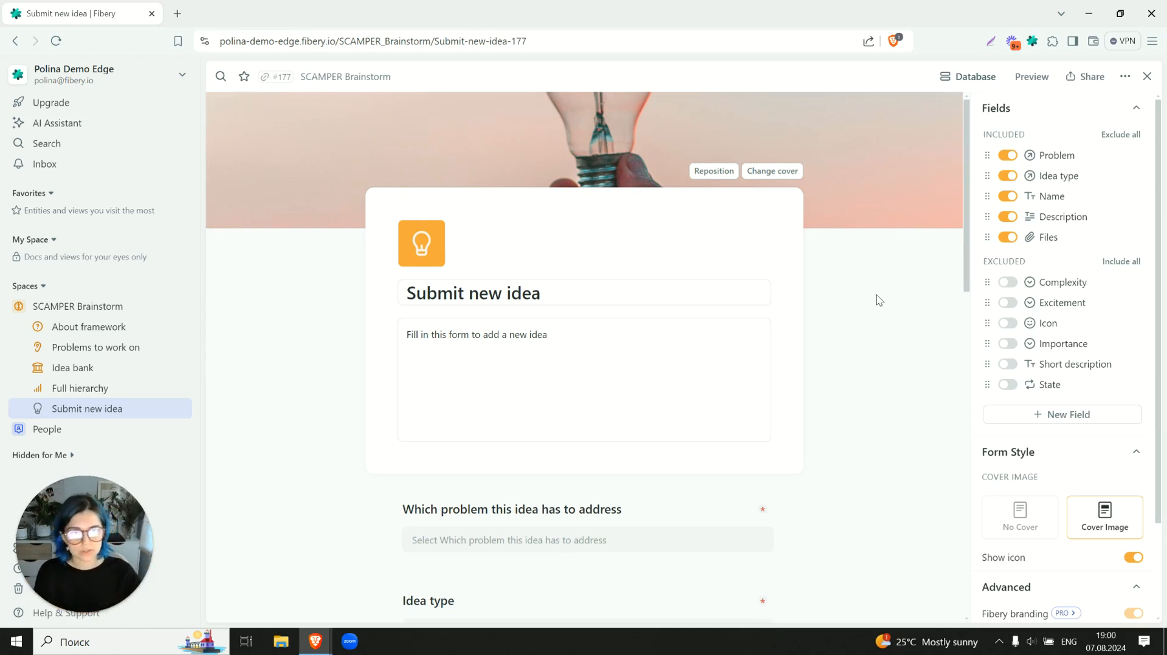
# - Generate a public share link for the Submit new idea form and close the sharing options
pyautogui.click(1077, 76)
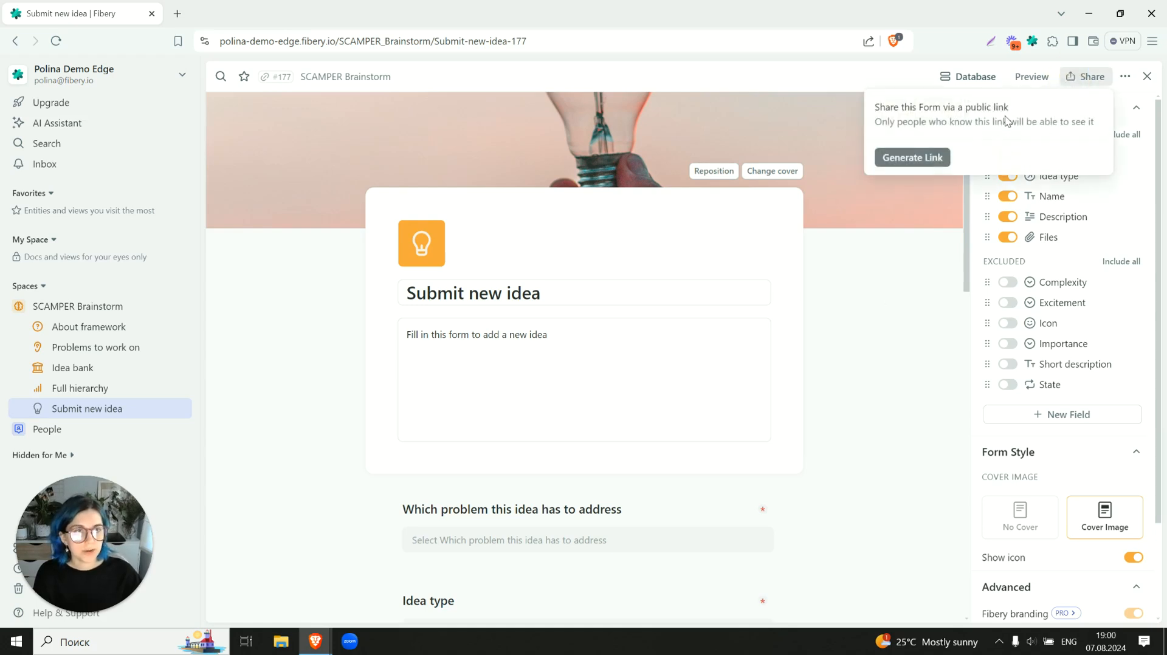
pyautogui.click(933, 160)
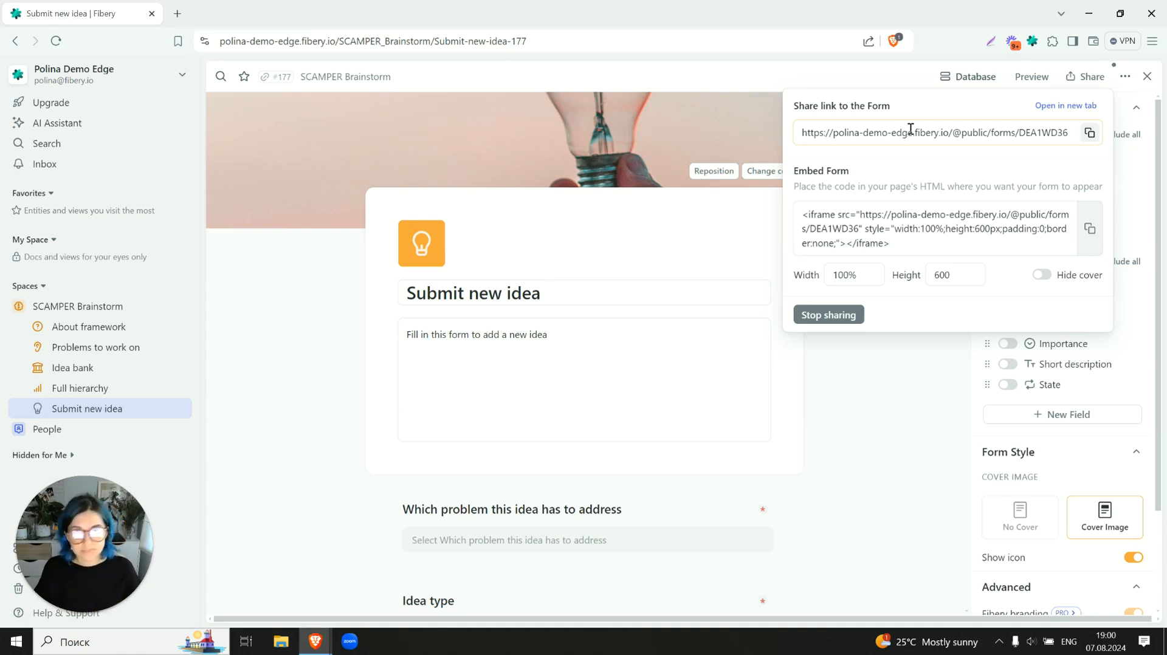
pyautogui.click(875, 435)
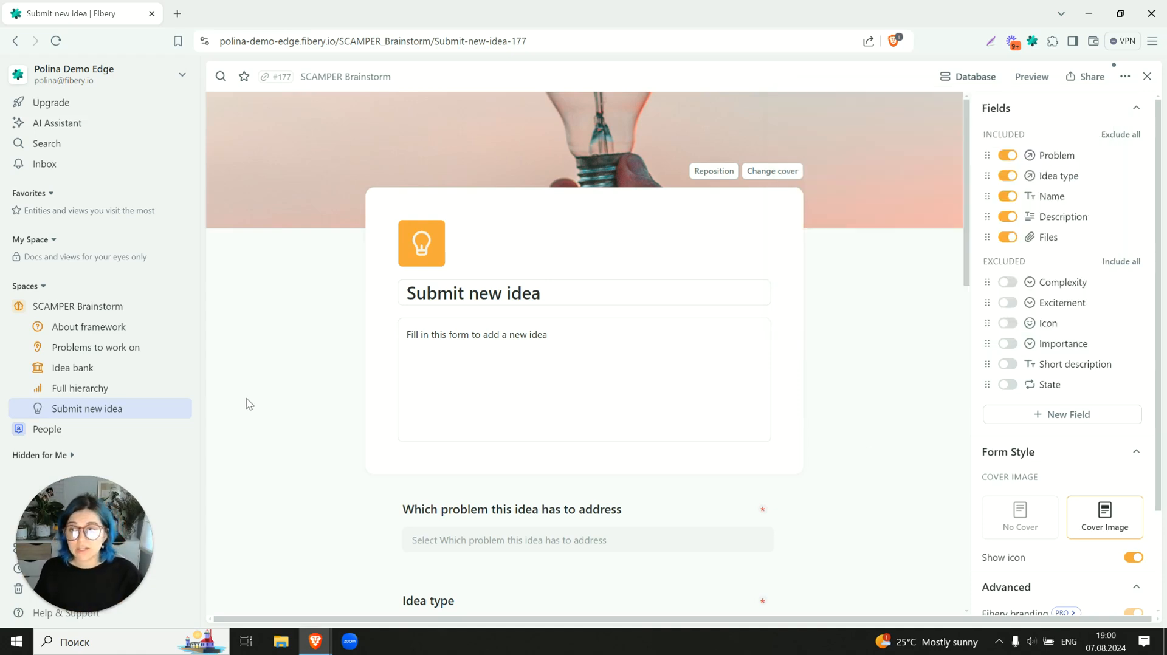
# - Open the Problems to work on board, view the Long Wait Times at Coffee Shop problem, and close it
pyautogui.click(90, 355)
pyautogui.click(481, 214)
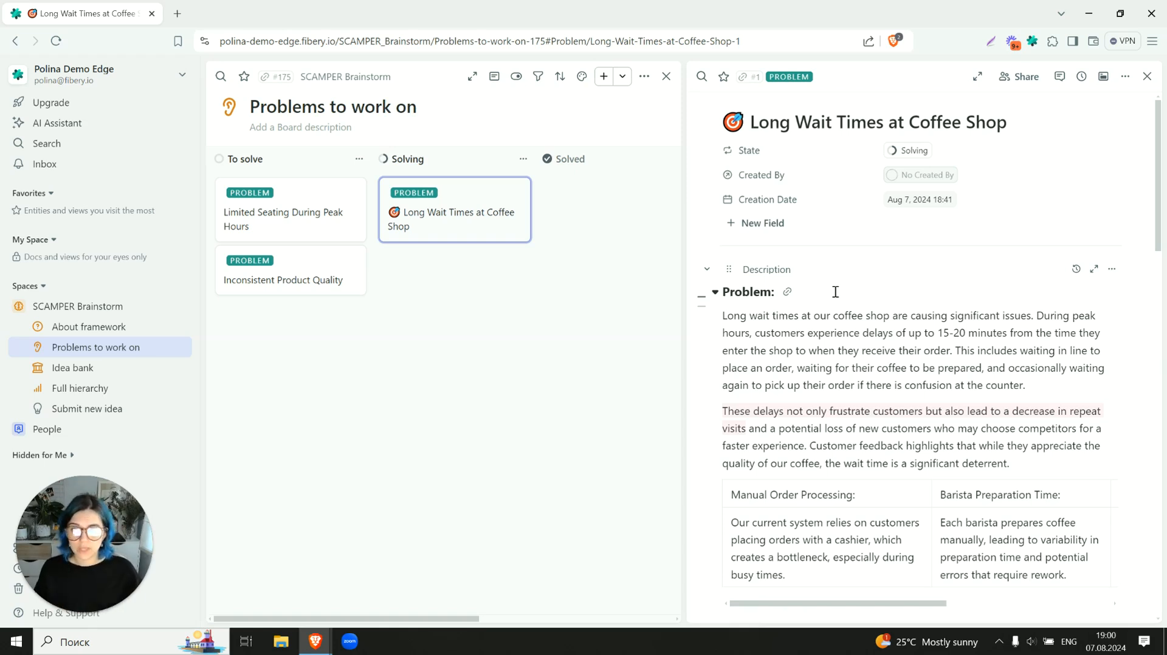
pyautogui.click(1148, 76)
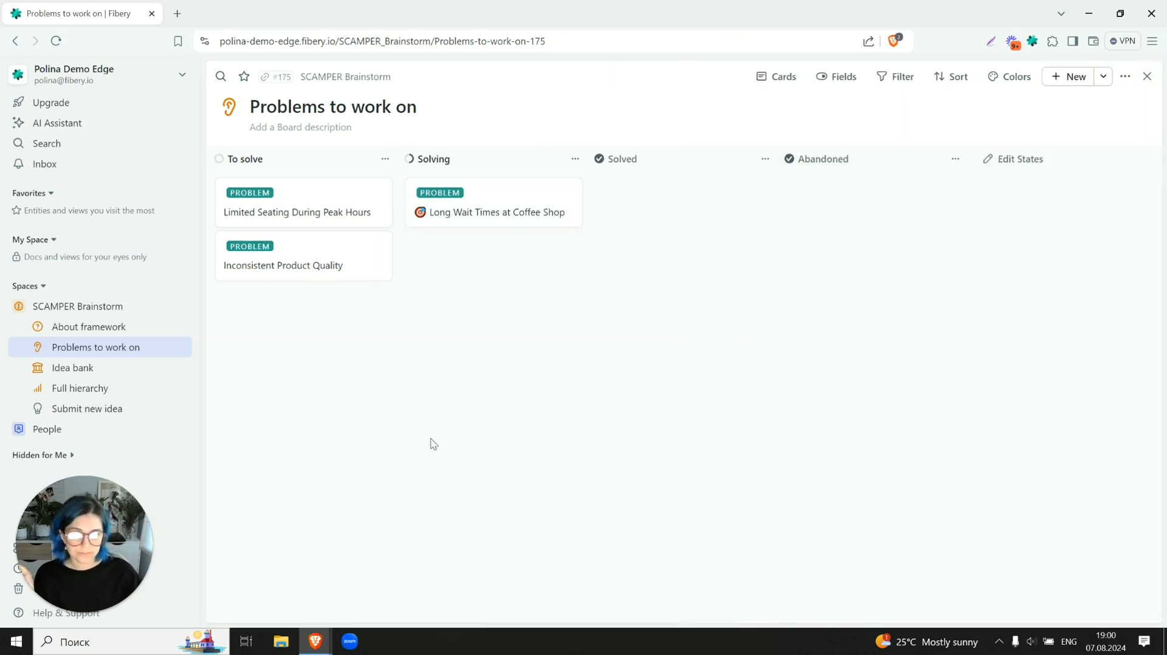
# - Look through the available help and support options, including human and AI support, without choosing one
pyautogui.click(44, 613)
pyautogui.moveTo(79, 499); pyautogui.dragTo(349, 566)
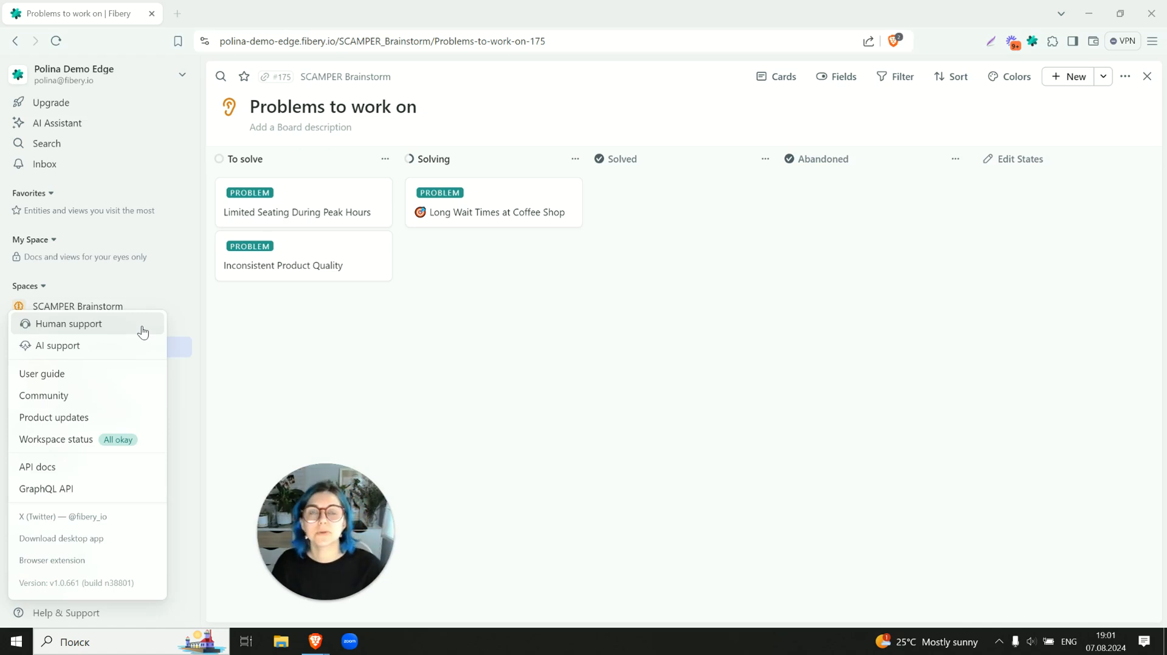
pyautogui.click(41, 614)
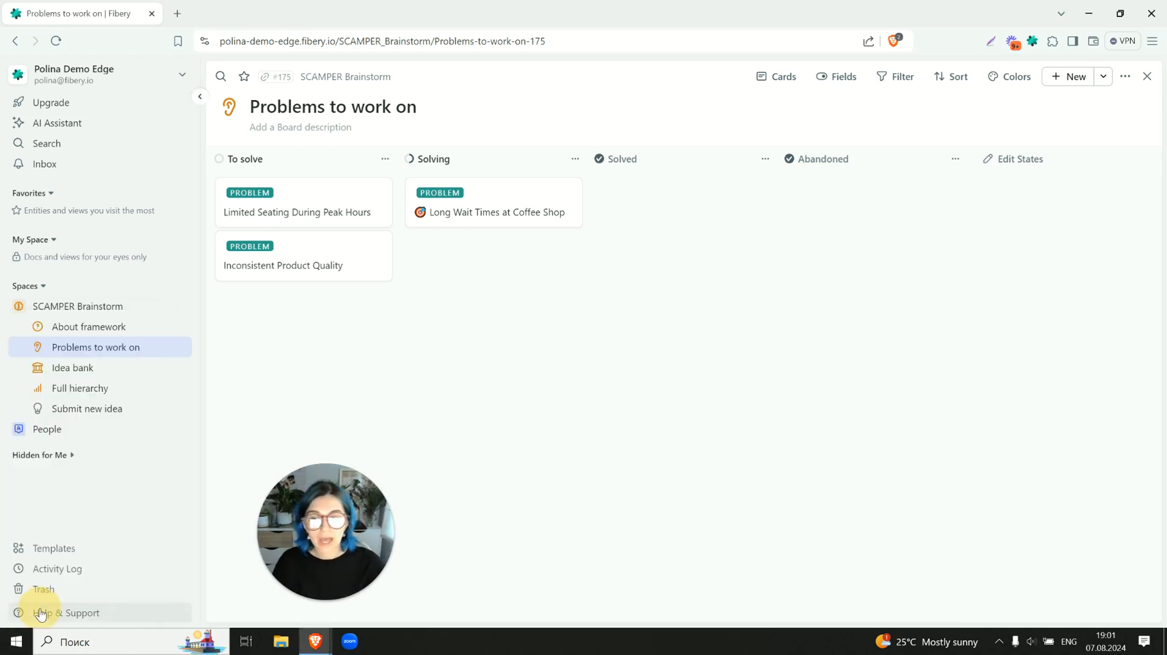